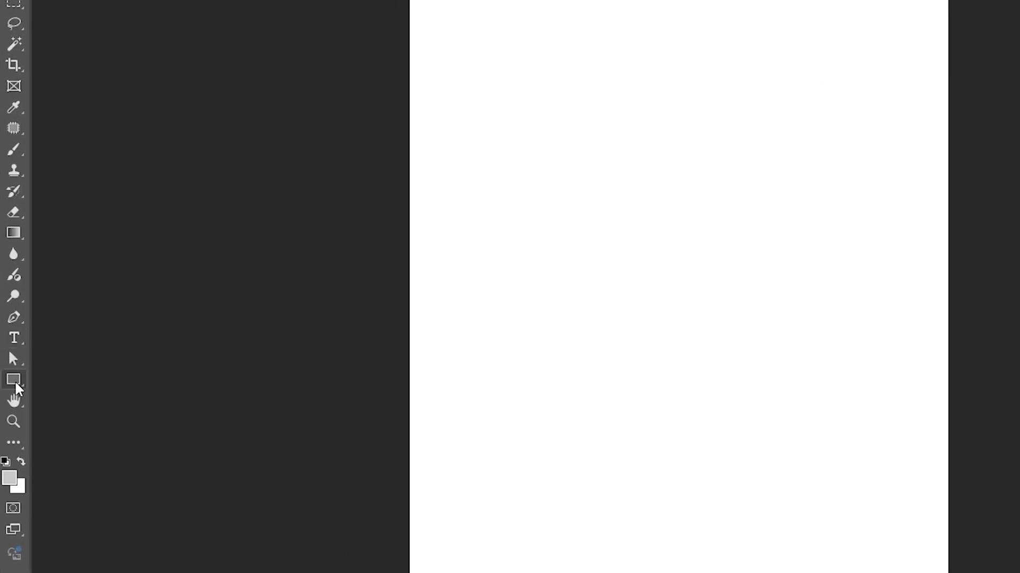
# - Draw a blue square in the page's lower-right corner and enlarge it from that corner to about 10.58 in per side
pyautogui.click(11, 356)
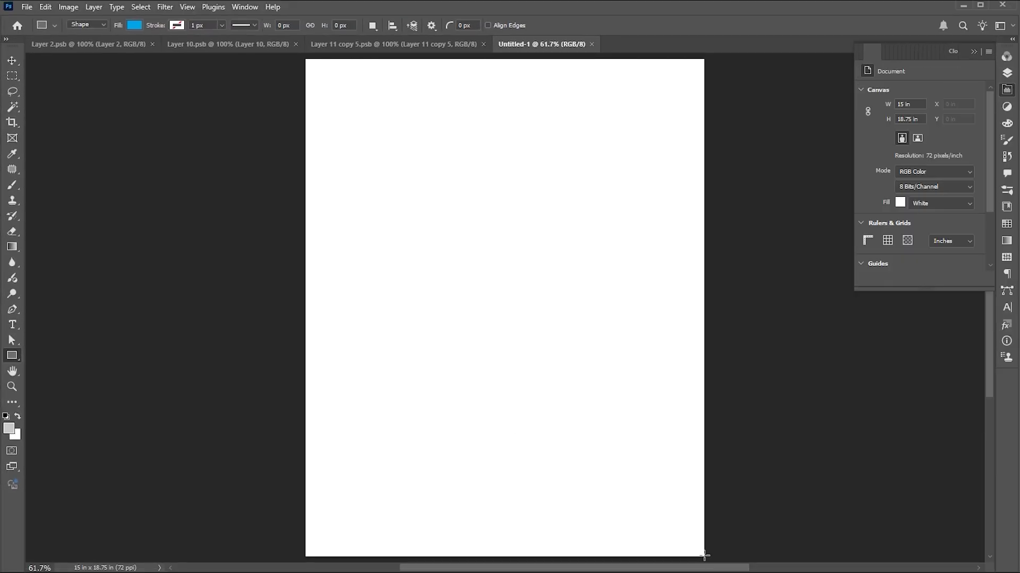
pyautogui.moveTo(702, 556); pyautogui.dragTo(347, 297)
pyautogui.press('v')
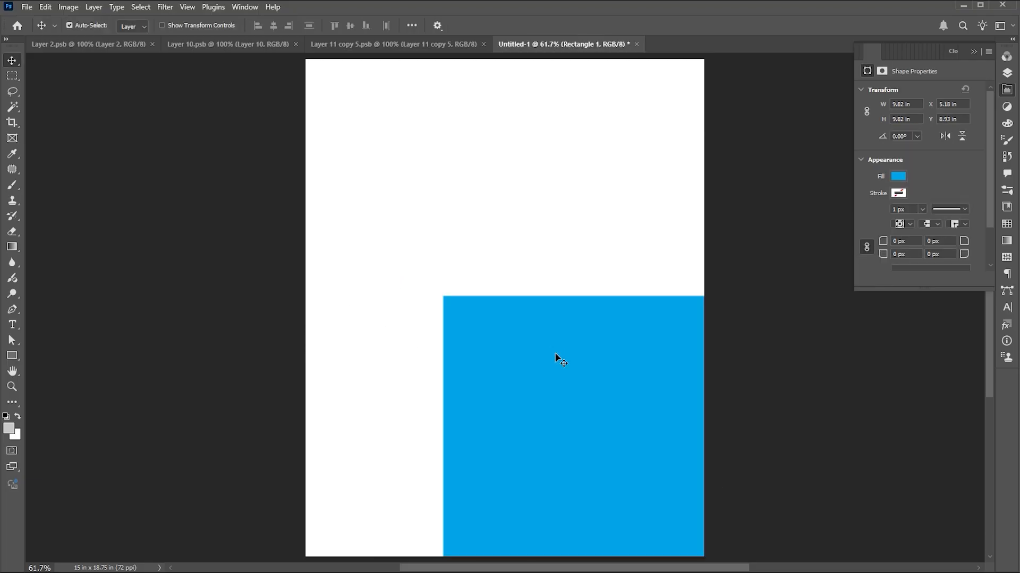
pyautogui.hotkey('ctrl', 't')
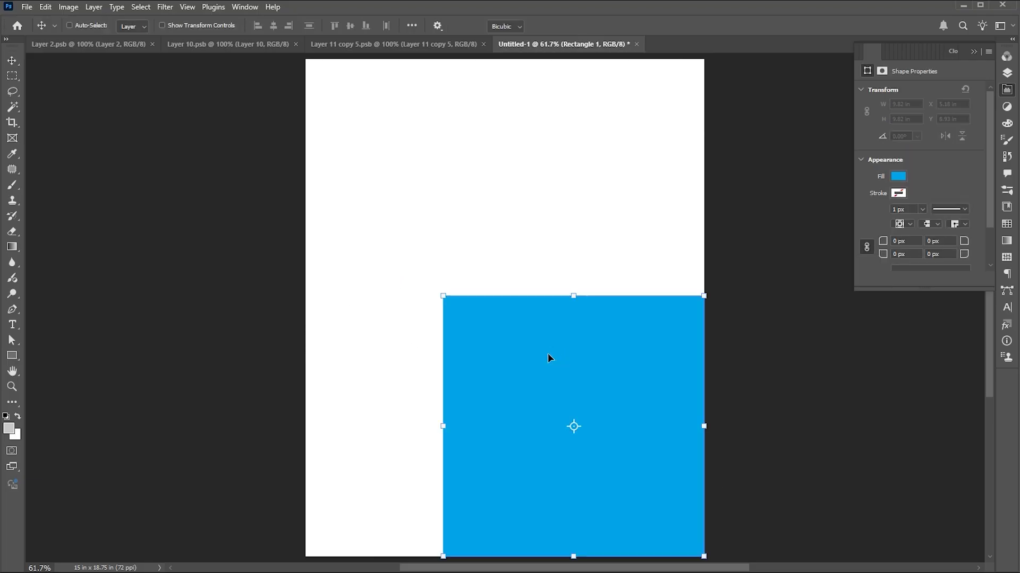
pyautogui.moveTo(443, 296); pyautogui.dragTo(418, 279)
pyautogui.press('Return')
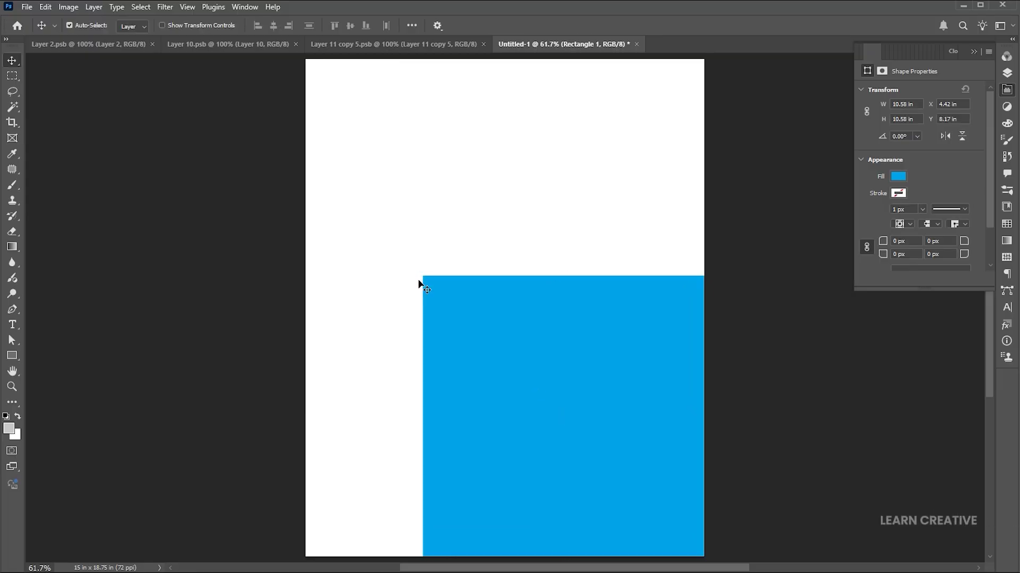
# - Turn the square into a triangle by moving its lower-right anchor point inward and deleting that anchor
pyautogui.scroll(-2, 450, 317)
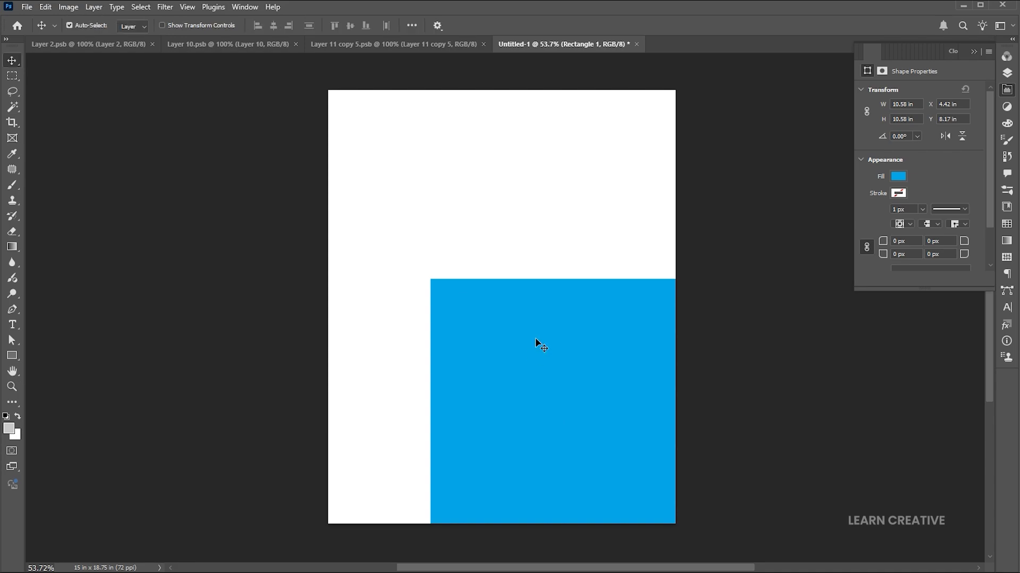
pyautogui.click(12, 341)
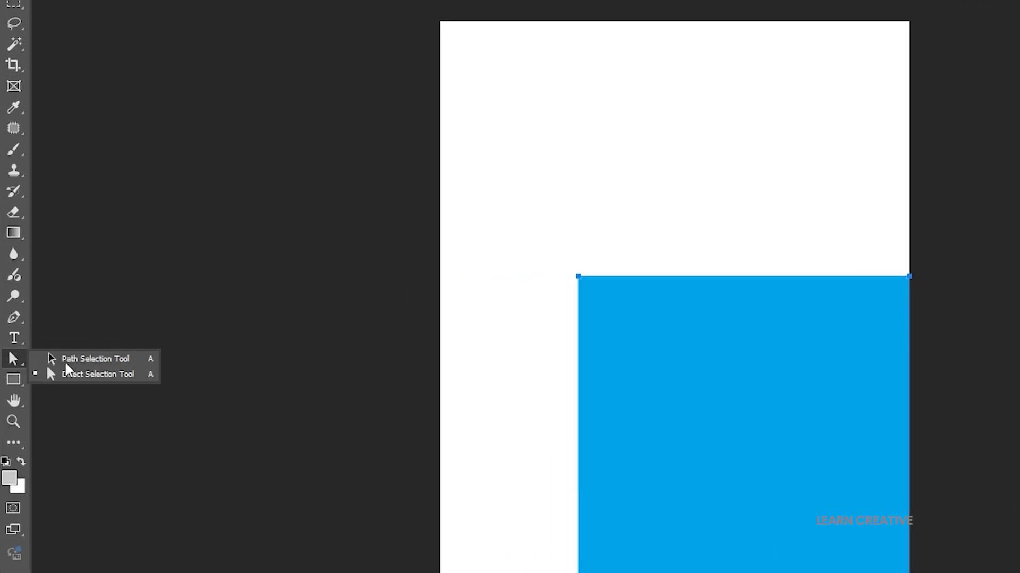
pyautogui.click(80, 375)
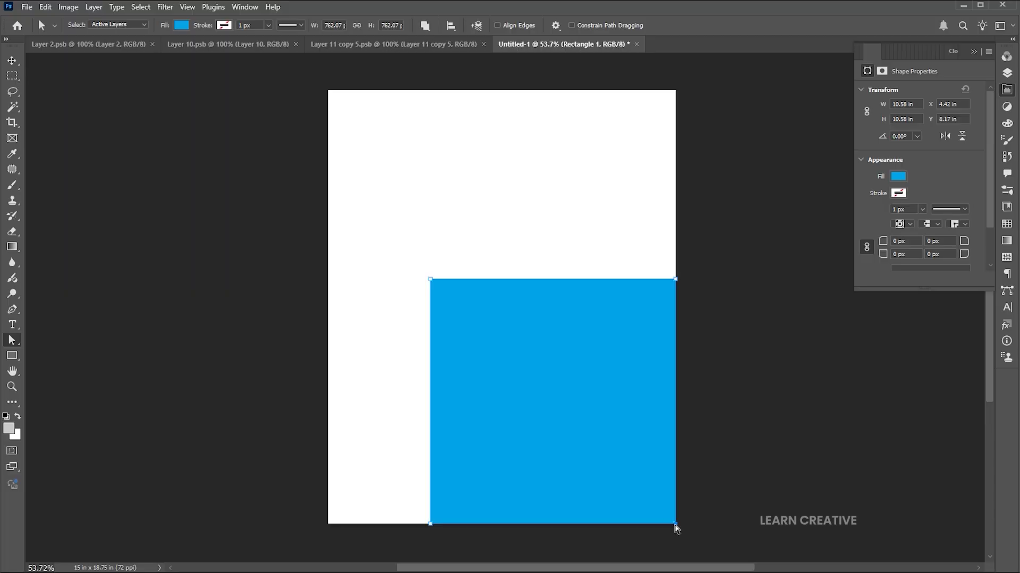
pyautogui.moveTo(675, 525); pyautogui.dragTo(597, 442)
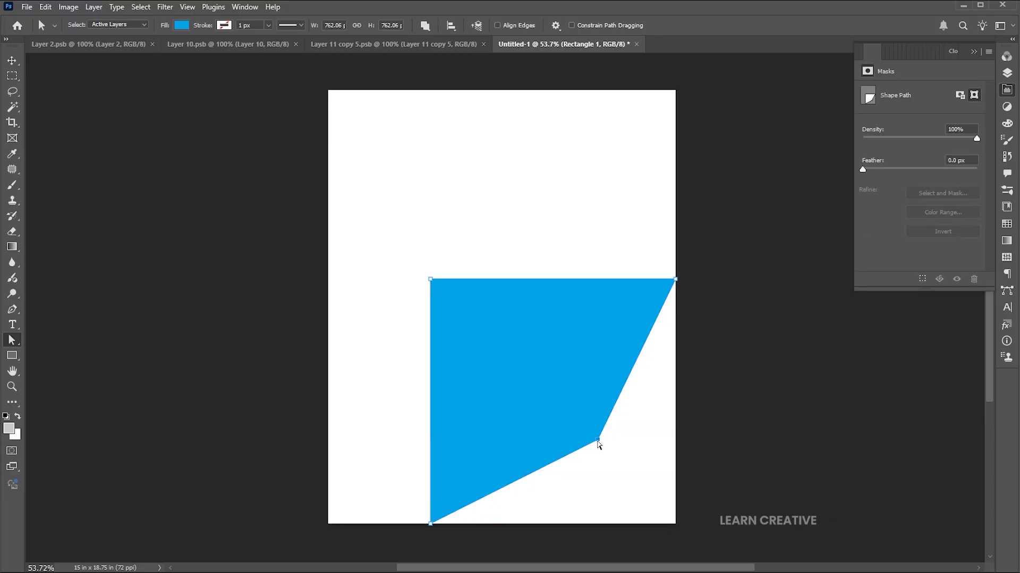
pyautogui.click(12, 310)
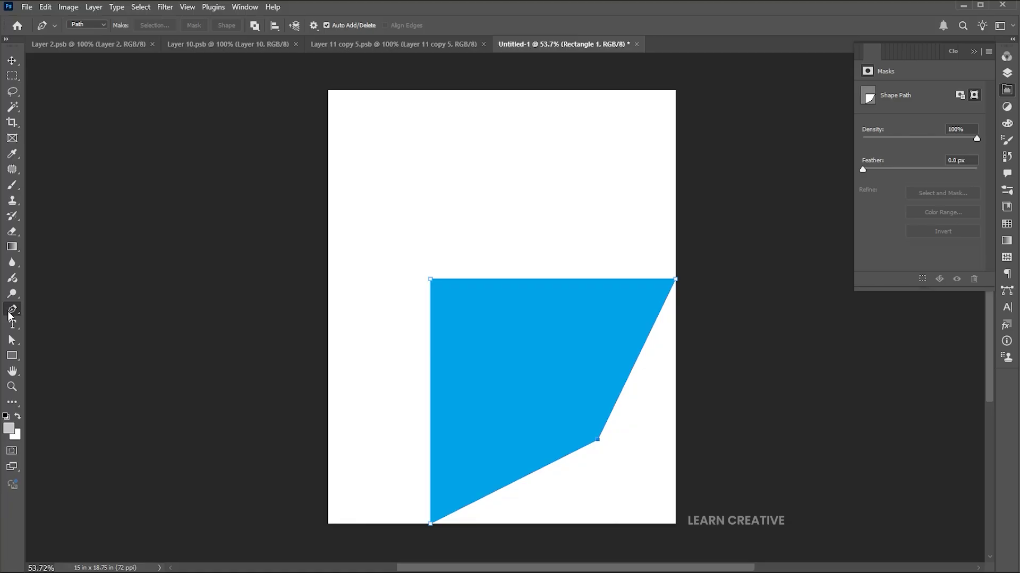
pyautogui.click(597, 440)
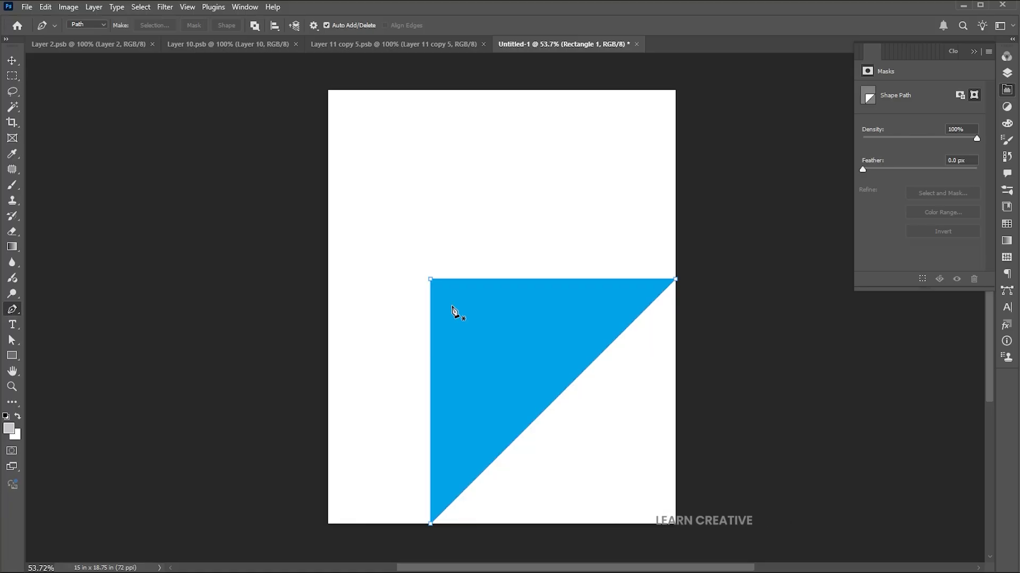
# - Move the triangle's upper-left anchor slightly inward and add an anchor point midway along both its top and left edges
pyautogui.press('a')
pyautogui.moveTo(431, 279); pyautogui.dragTo(448, 302)
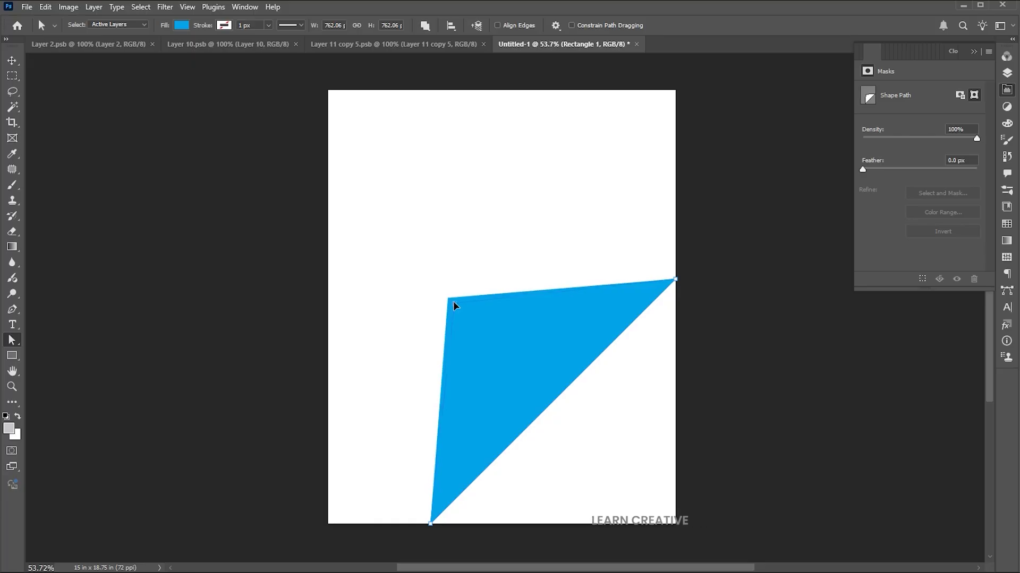
pyautogui.moveTo(448, 298); pyautogui.dragTo(455, 304)
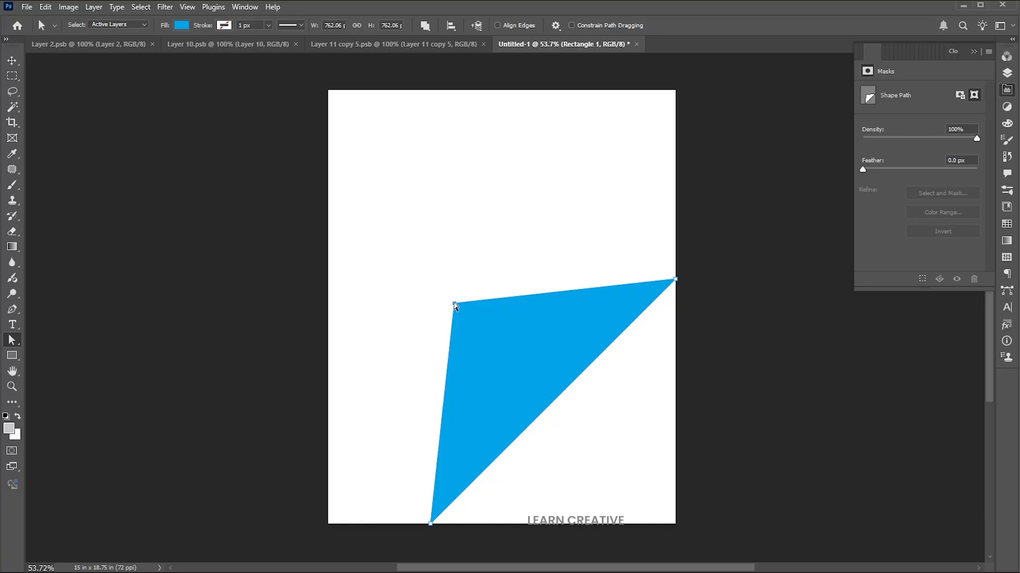
pyautogui.click(13, 309)
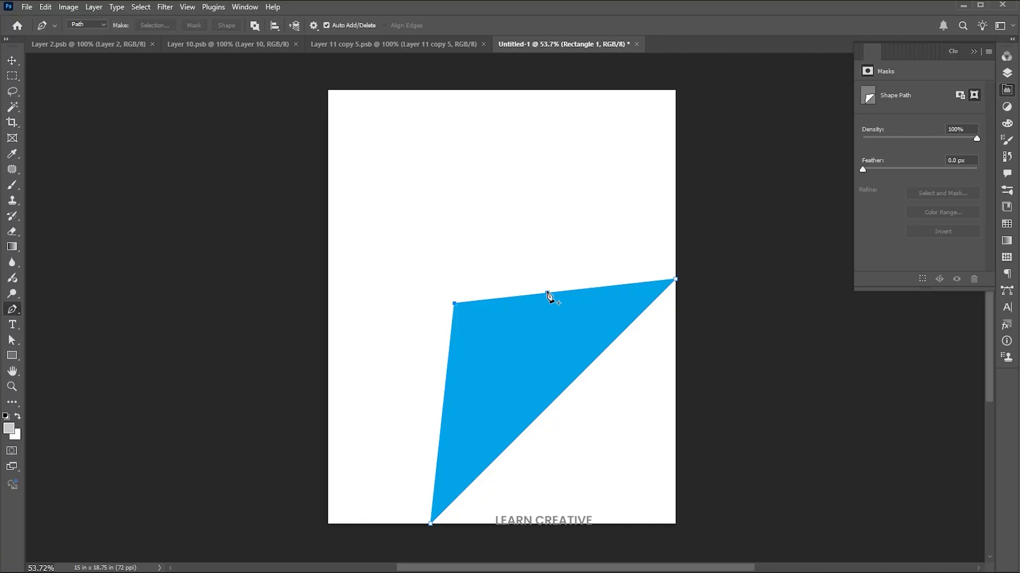
pyautogui.click(552, 293)
pyautogui.click(444, 421)
# - Bend the shape's top and left edges inward with the new middle anchors and adjust the left curve's direction handles
pyautogui.press('a')
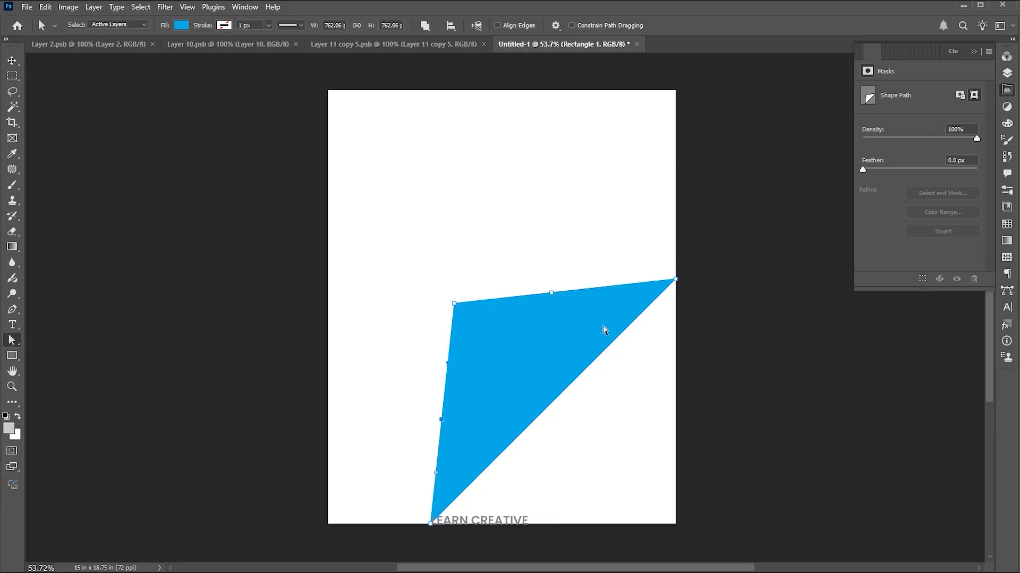
pyautogui.moveTo(552, 292); pyautogui.dragTo(570, 320)
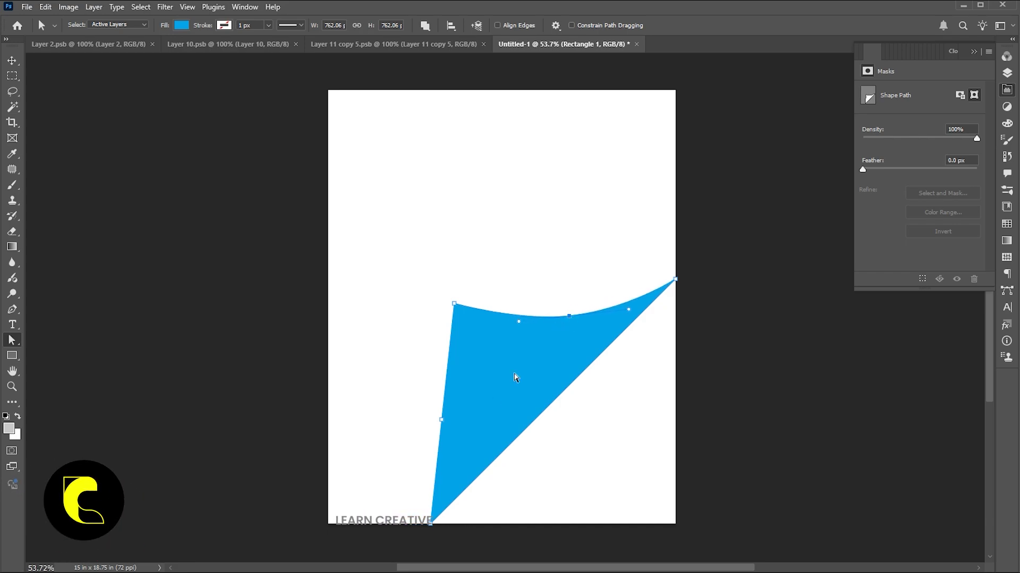
pyautogui.moveTo(442, 425); pyautogui.dragTo(471, 423)
pyautogui.moveTo(465, 472); pyautogui.dragTo(465, 496)
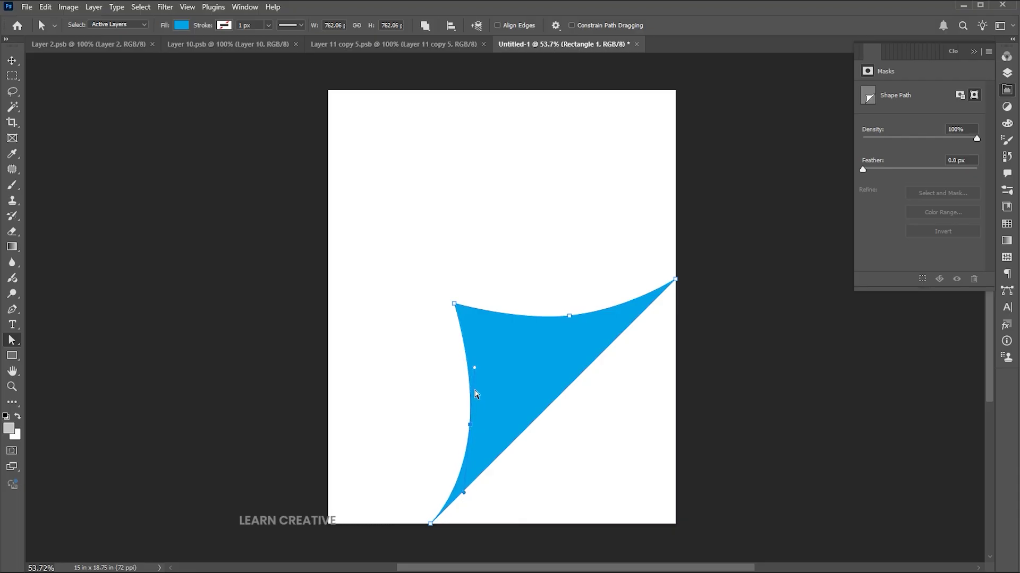
pyautogui.moveTo(475, 373); pyautogui.dragTo(469, 342)
pyautogui.moveTo(472, 493); pyautogui.dragTo(470, 490)
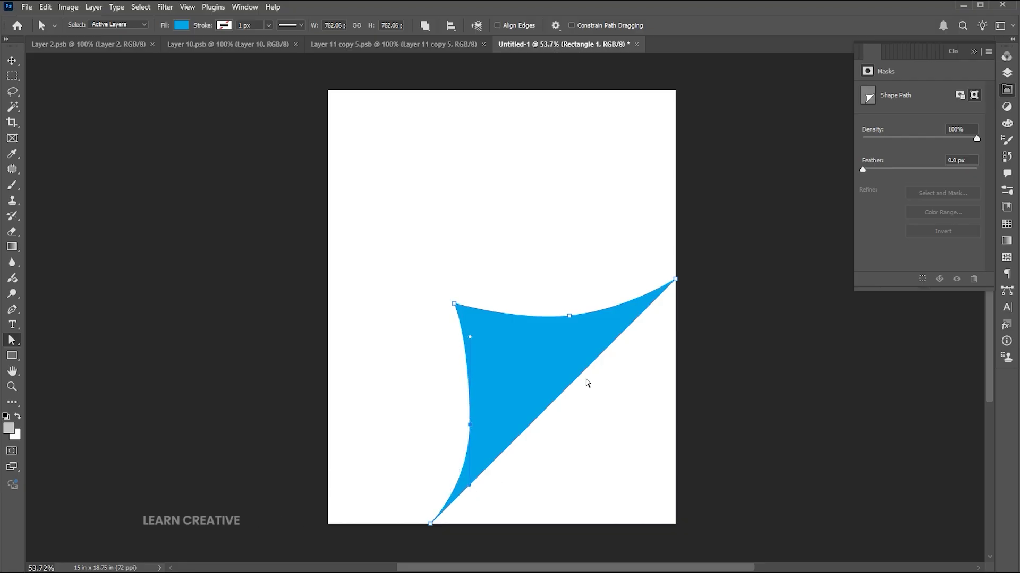
# - Refine the top edge's curve toward the right page edge with its direction handle, then deselect the path
pyautogui.click(569, 316)
pyautogui.moveTo(629, 309); pyautogui.dragTo(644, 314)
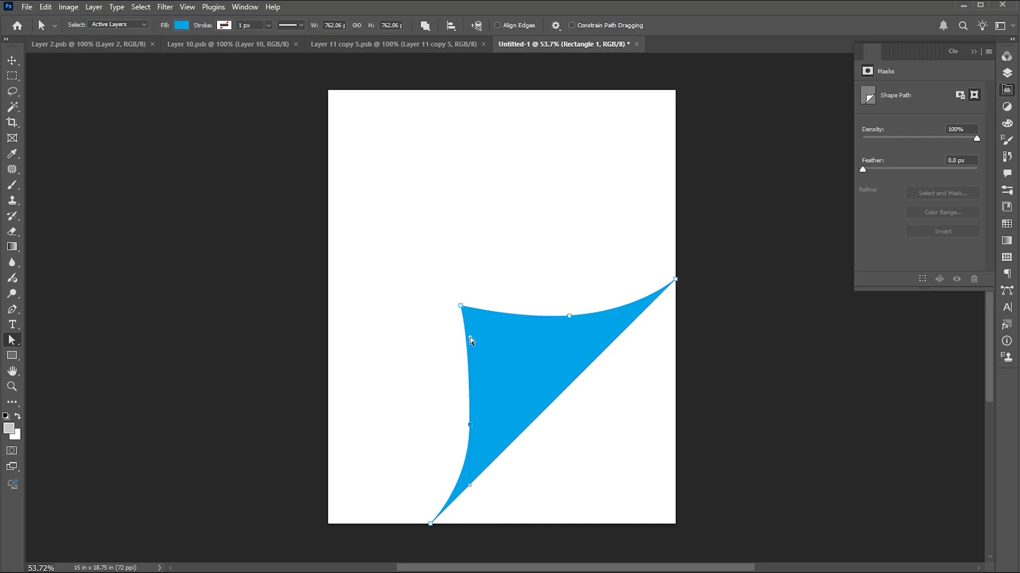
pyautogui.click(508, 244)
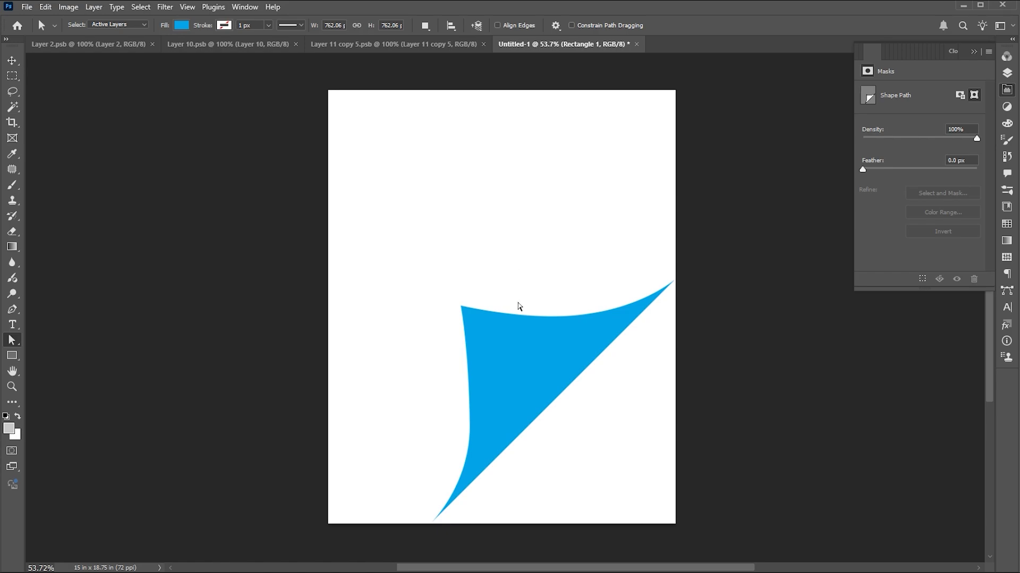
# - Place the umbrella-chair-around-swimming-pool photo in the document as an embedded image
pyautogui.click(26, 7)
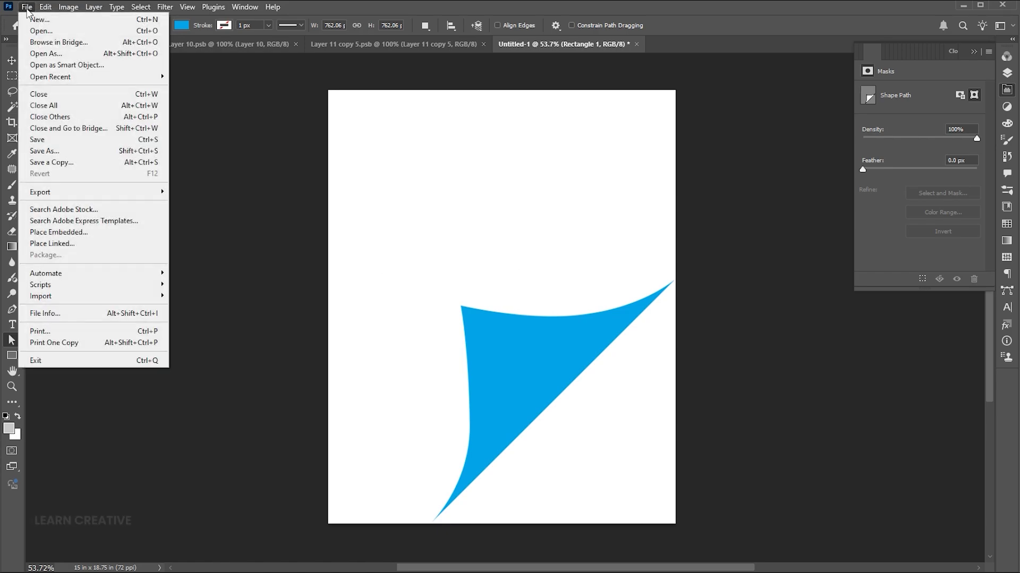
pyautogui.click(59, 232)
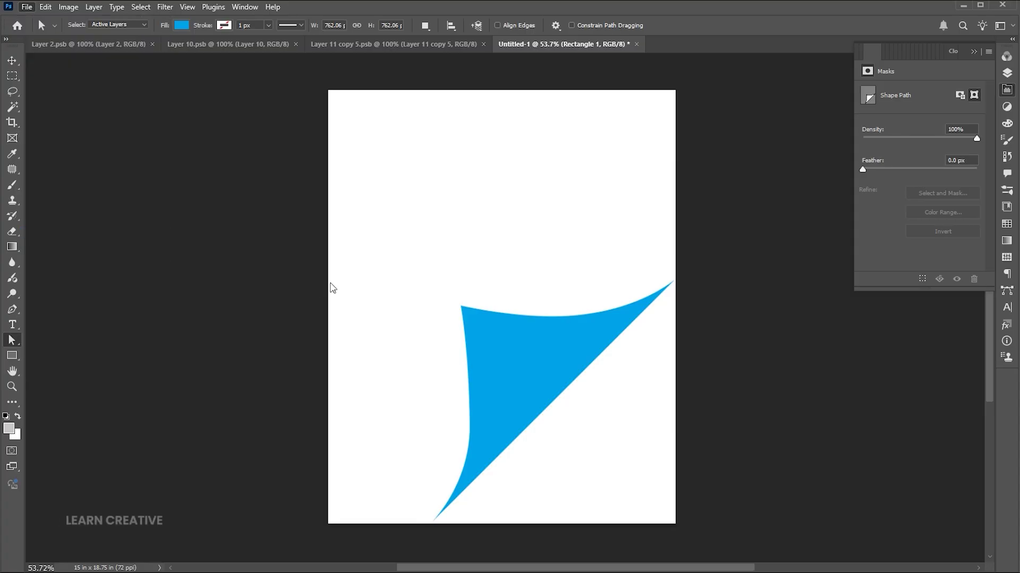
pyautogui.click(134, 95)
pyautogui.click(889, 520)
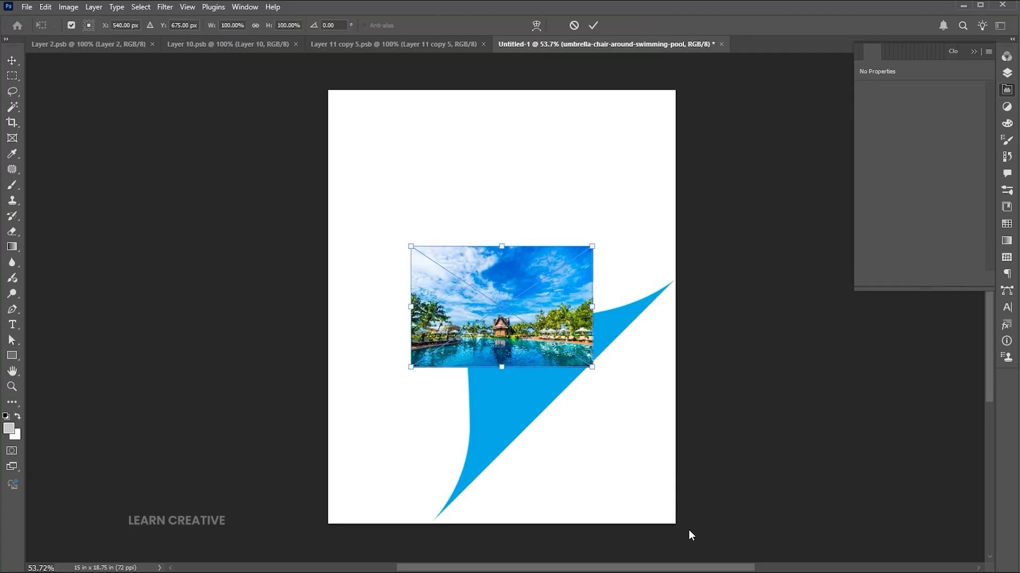
# - Enlarge the placed photo over the lower page and position it with the pool house toward the lower right
pyautogui.moveTo(593, 246); pyautogui.dragTo(701, 173)
pyautogui.moveTo(628, 241); pyautogui.dragTo(629, 323)
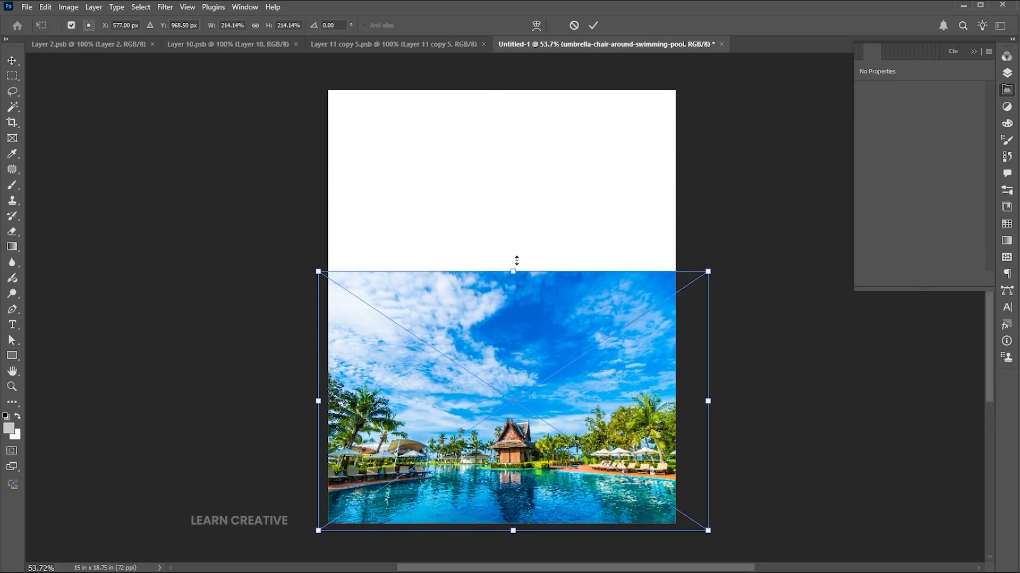
pyautogui.moveTo(517, 261); pyautogui.dragTo(513, 223)
pyautogui.moveTo(537, 287); pyautogui.dragTo(624, 269)
pyautogui.press('Return')
# - Move the photo layer below the Rectangle 1 layer and rescale the photo to span the full page width
pyautogui.press('a')
pyautogui.click(1007, 73)
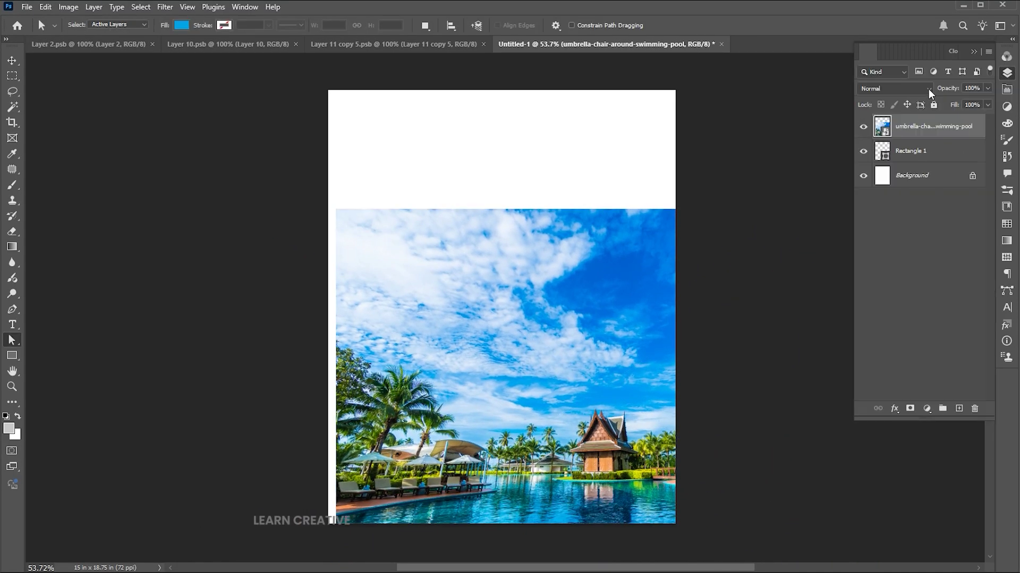
pyautogui.moveTo(924, 127); pyautogui.dragTo(925, 163)
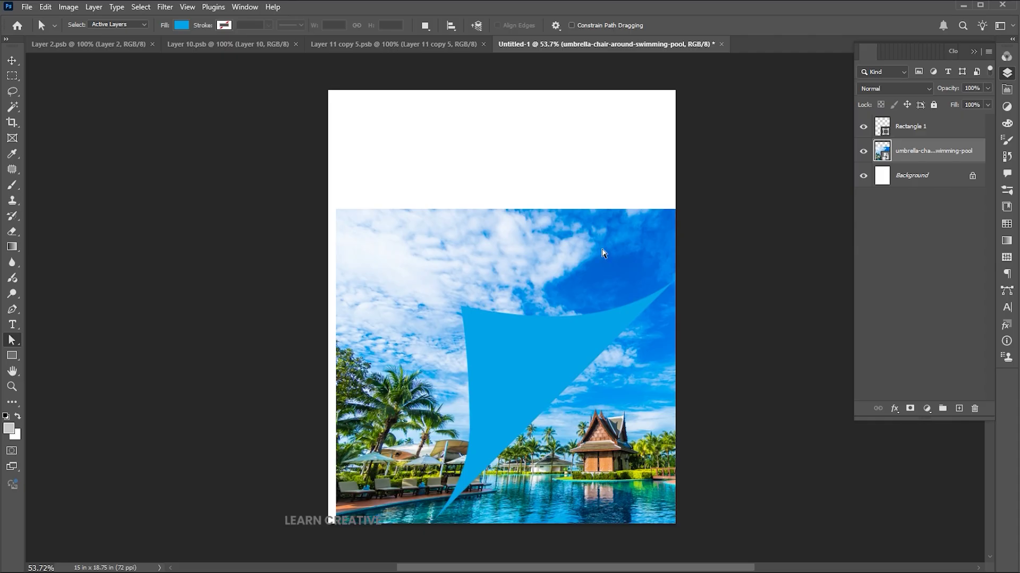
pyautogui.hotkey('ctrl', 't')
pyautogui.moveTo(608, 206); pyautogui.dragTo(566, 232)
pyautogui.press('Return')
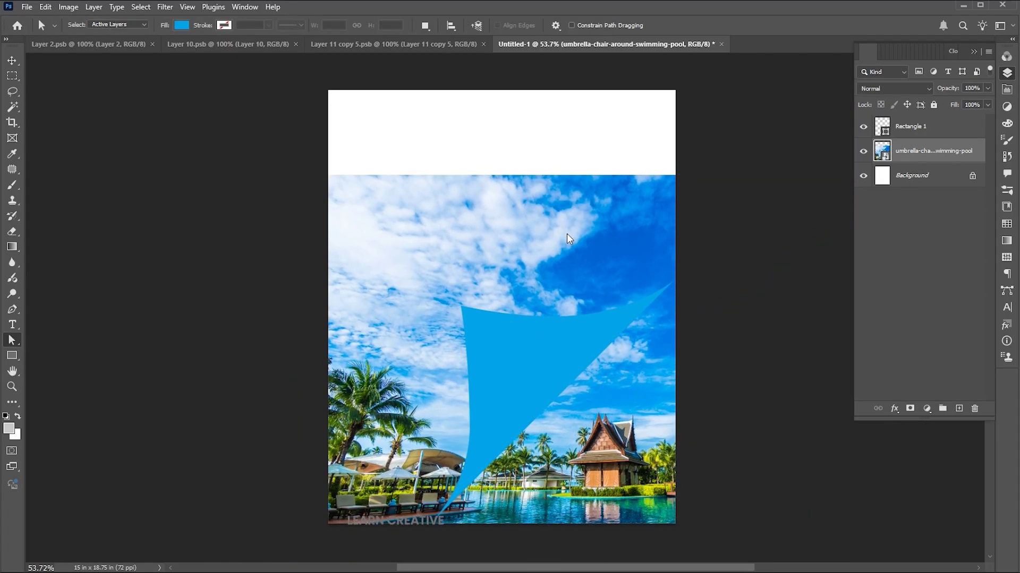
# - Select the lower-right triangle along the shape's diagonal with the Polygonal Lasso and mask the photo to it
pyautogui.click(12, 91)
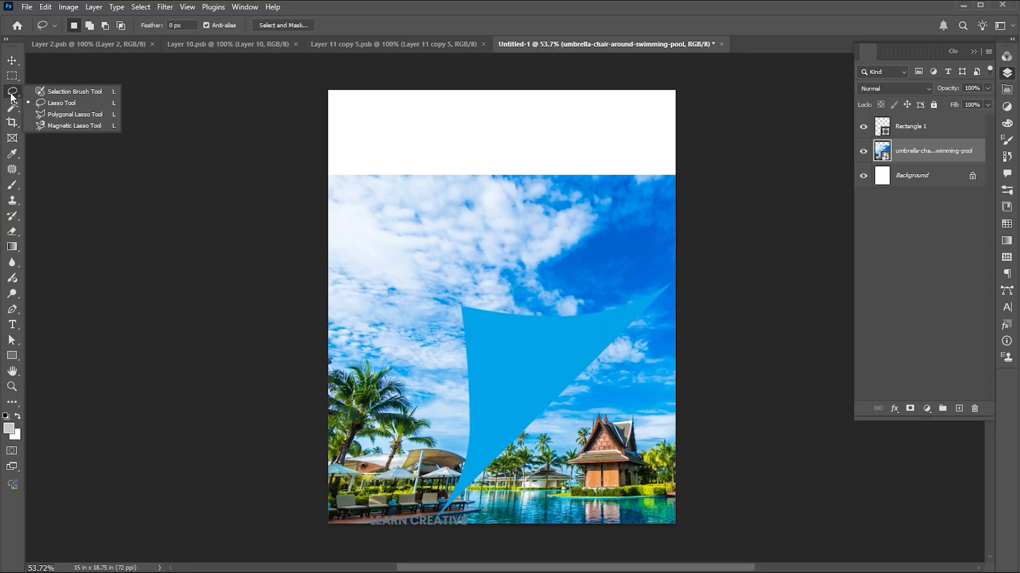
pyautogui.click(65, 115)
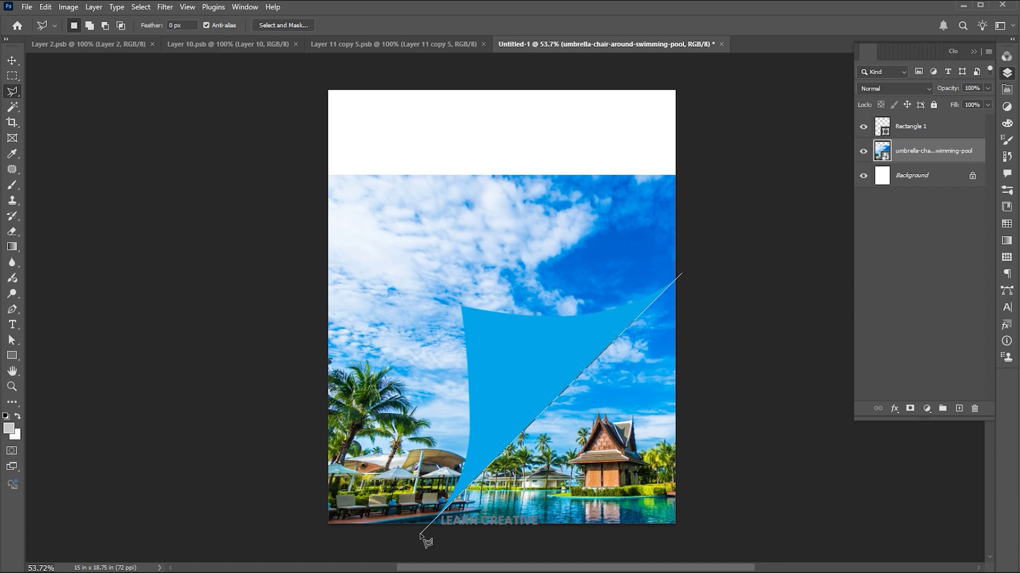
pyautogui.click(693, 531)
pyautogui.click(697, 292)
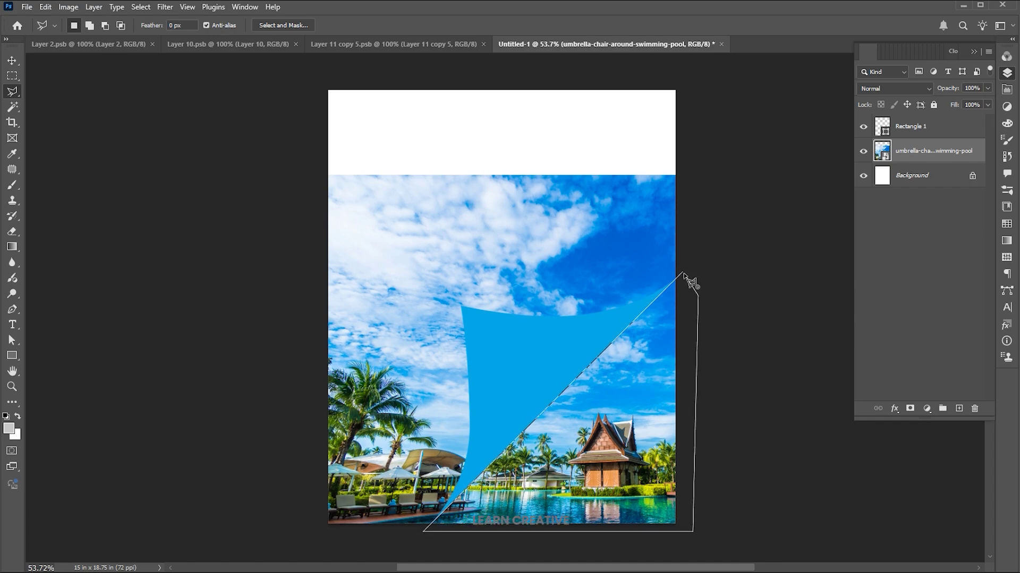
pyautogui.click(683, 275)
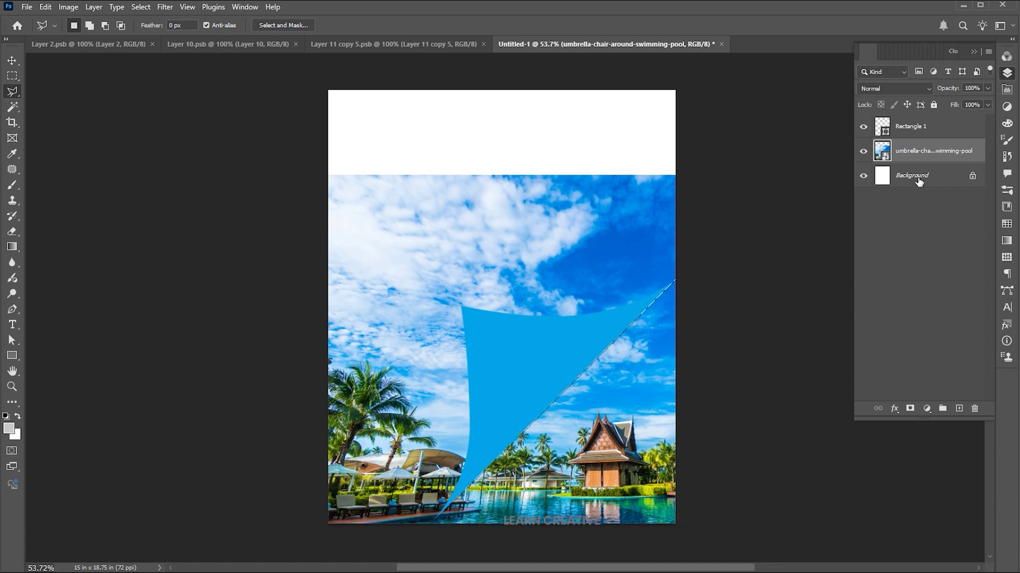
pyautogui.click(909, 408)
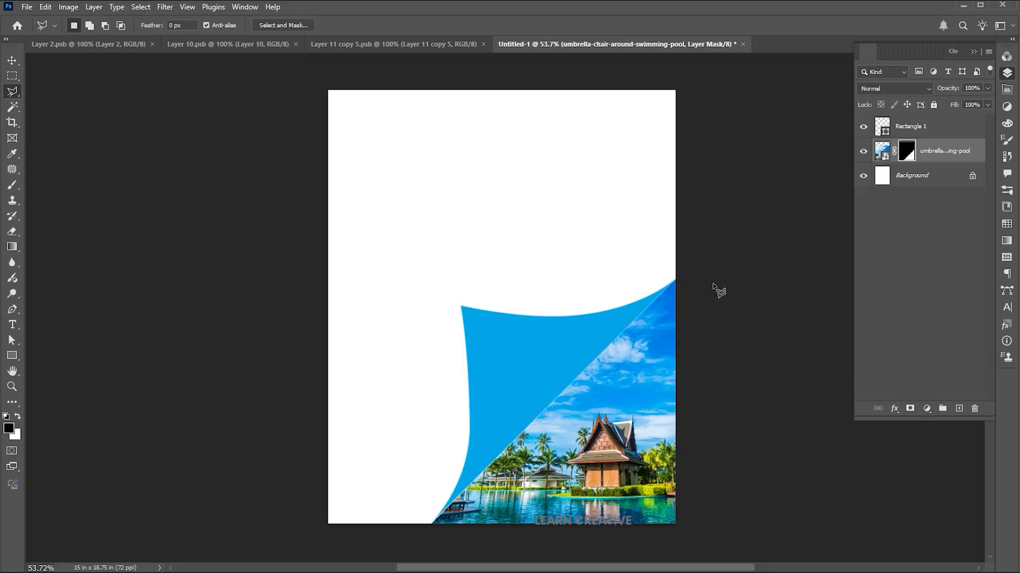
# - Add a linear Gradient Overlay to the Rectangle 1 layer at a -45° angle and 150% scale
pyautogui.press('v')
pyautogui.hotkey('alt', ']')
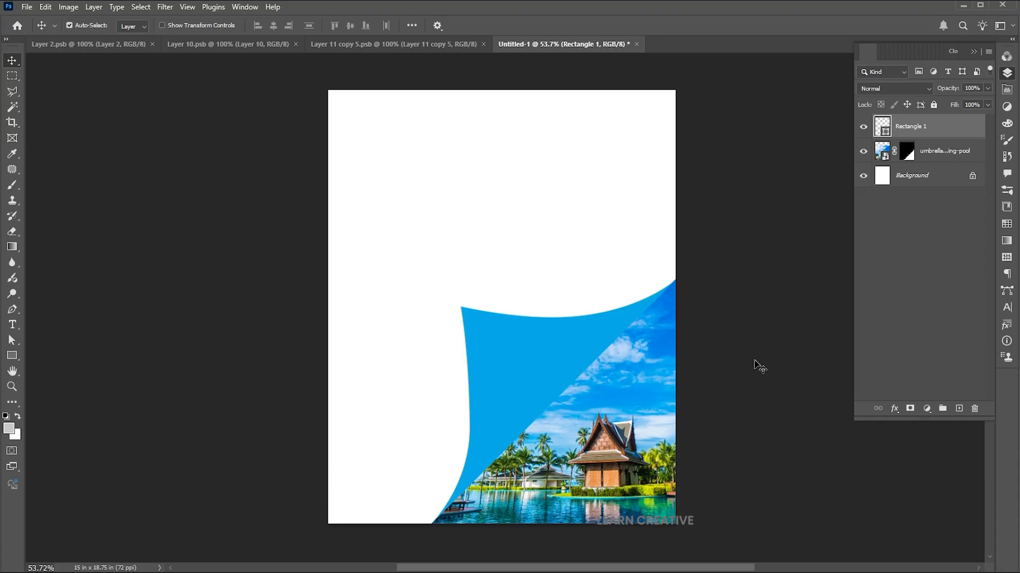
pyautogui.rightClick(884, 127)
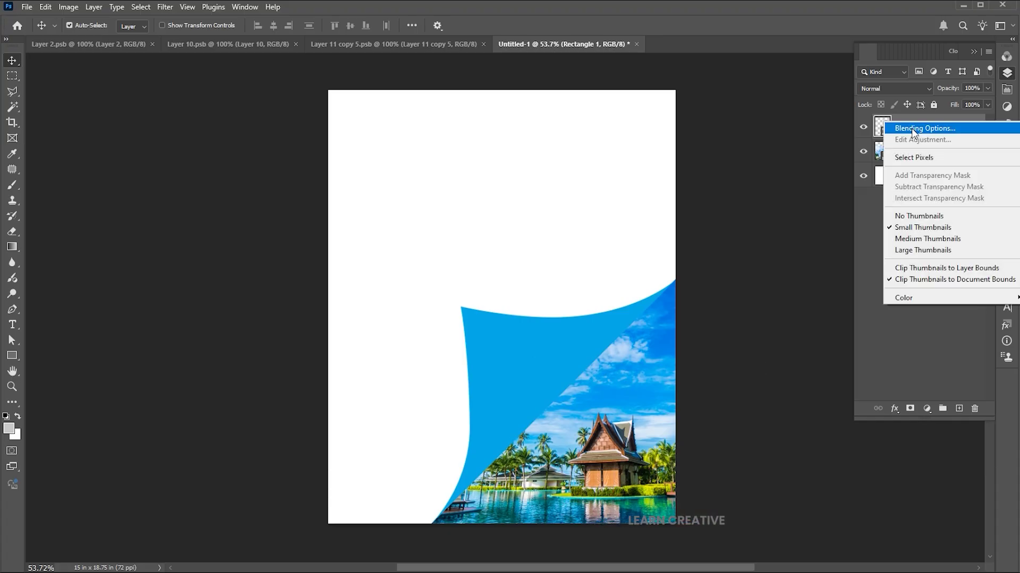
pyautogui.click(913, 129)
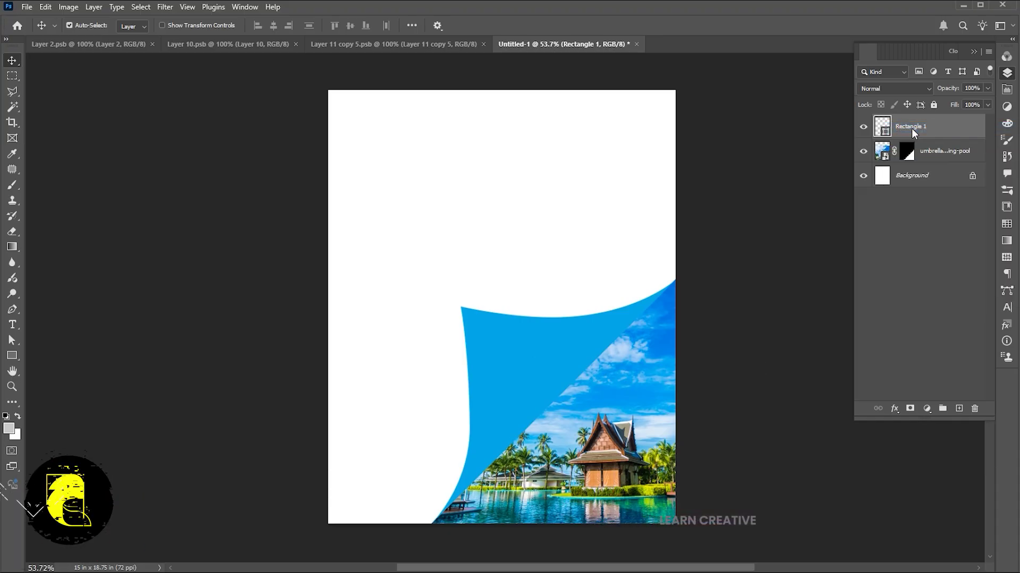
pyautogui.moveTo(864, 114); pyautogui.dragTo(672, 76)
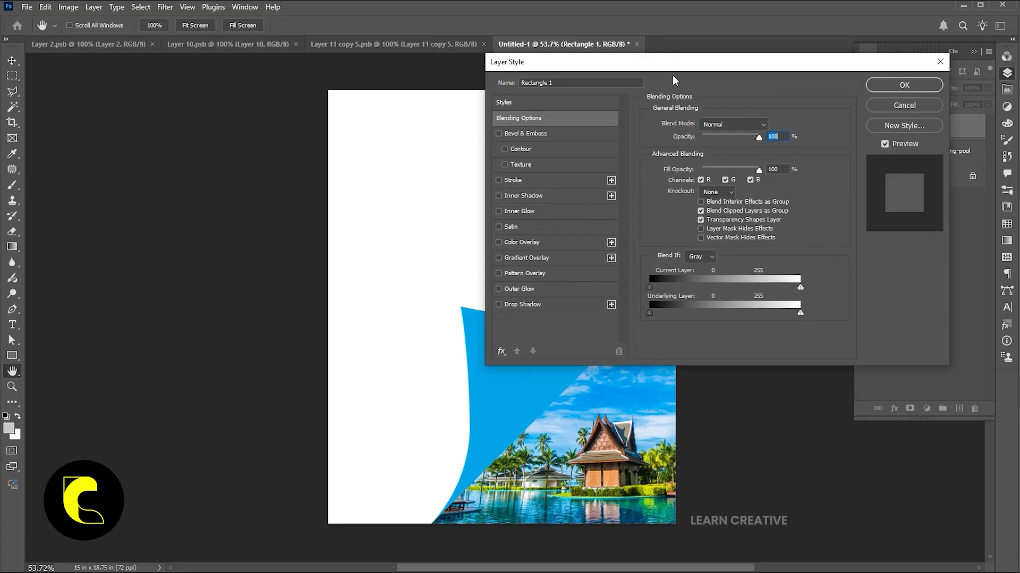
pyautogui.click(539, 258)
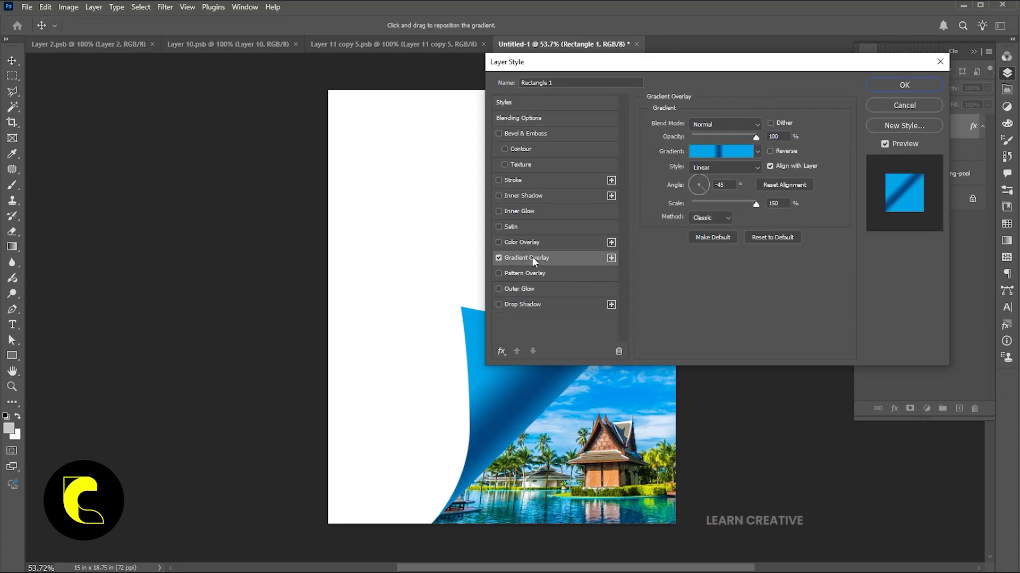
# - Use 02a3e9 for the overlay gradient's outer stops and the 37% and 53% stops, with 02457e between them, and apply the layer style
pyautogui.click(718, 151)
pyautogui.moveTo(852, 88); pyautogui.dragTo(670, 62)
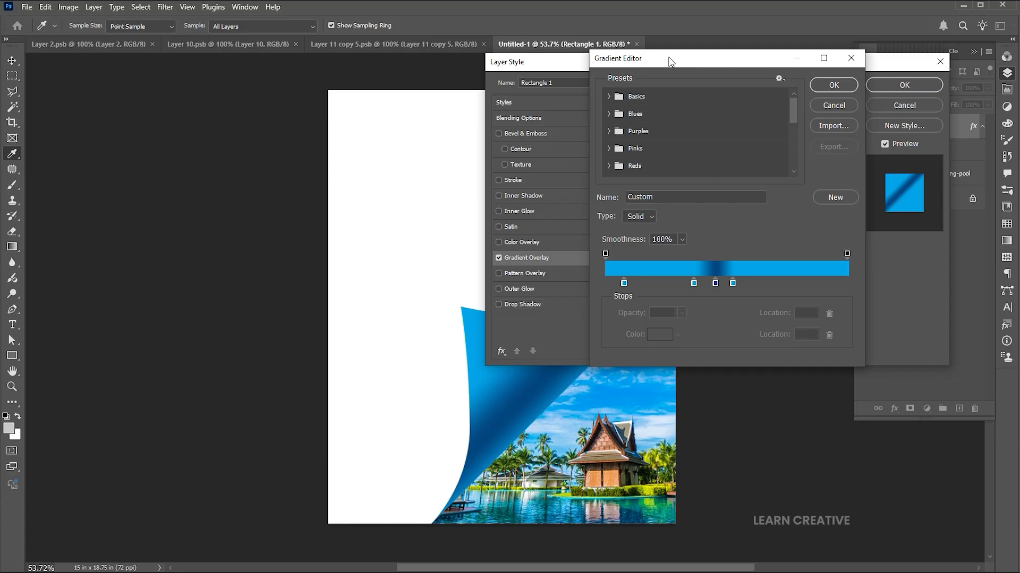
pyautogui.doubleClick(623, 283)
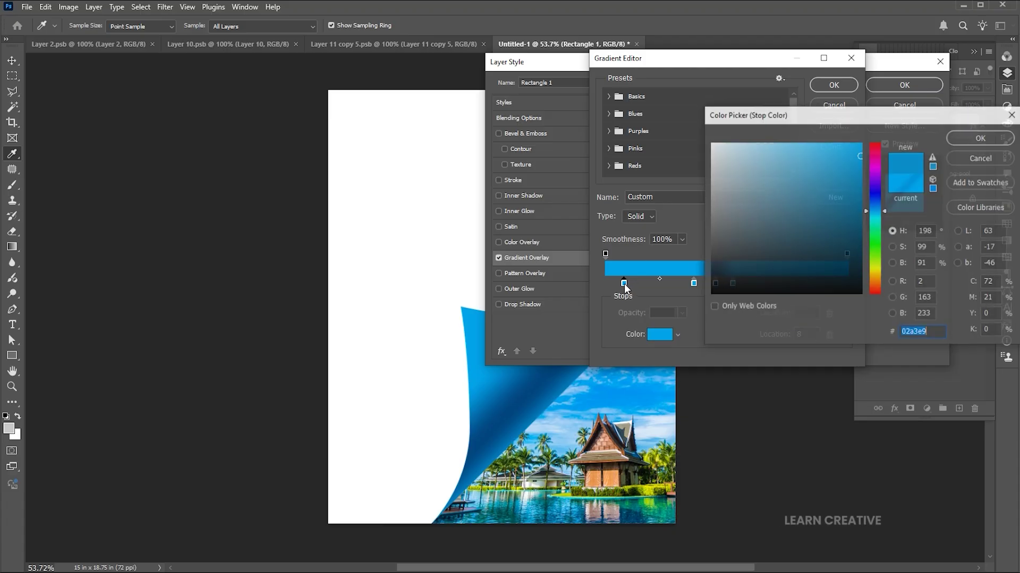
pyautogui.click(975, 139)
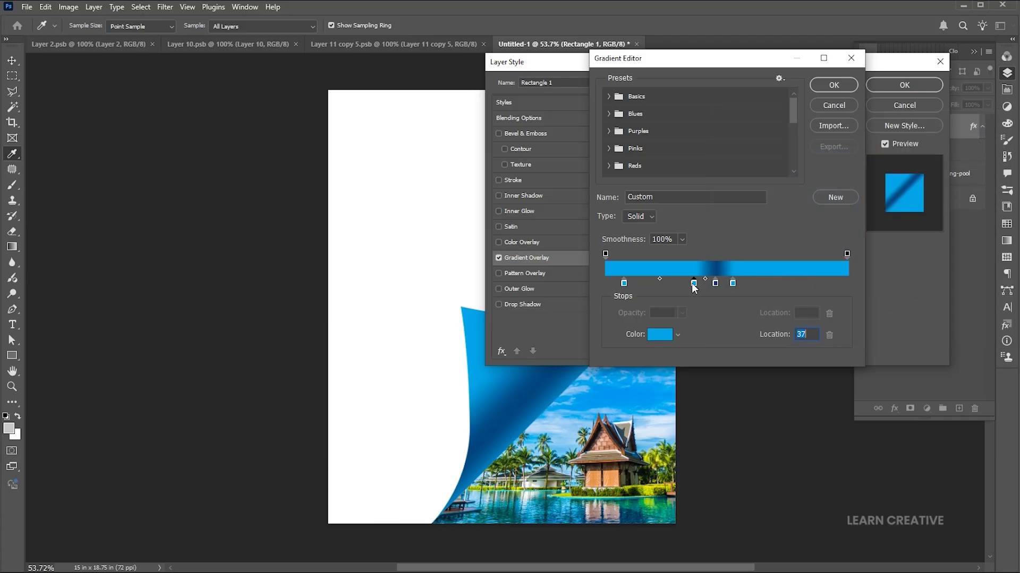
pyautogui.doubleClick(693, 283)
pyautogui.click(975, 139)
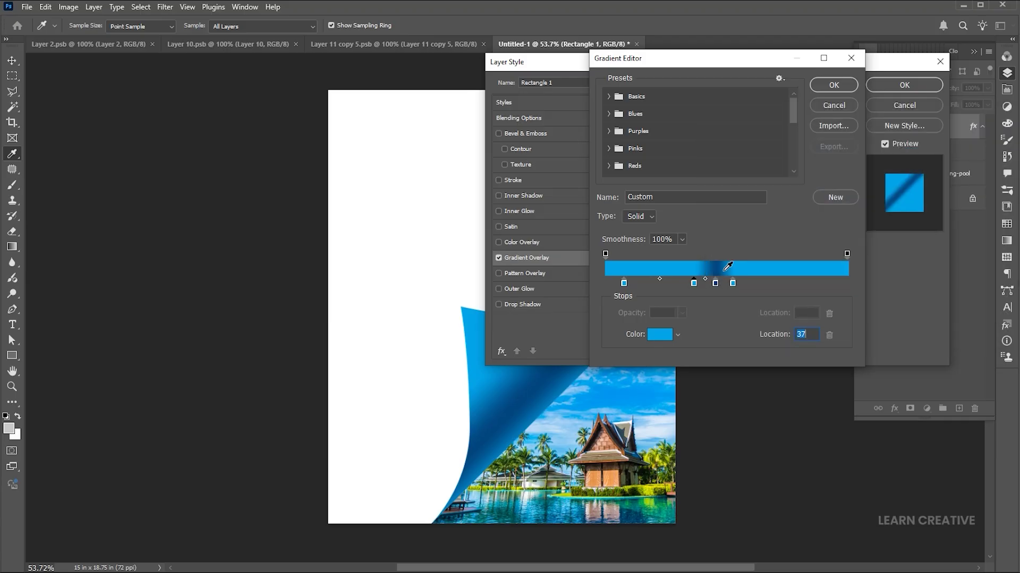
pyautogui.doubleClick(715, 283)
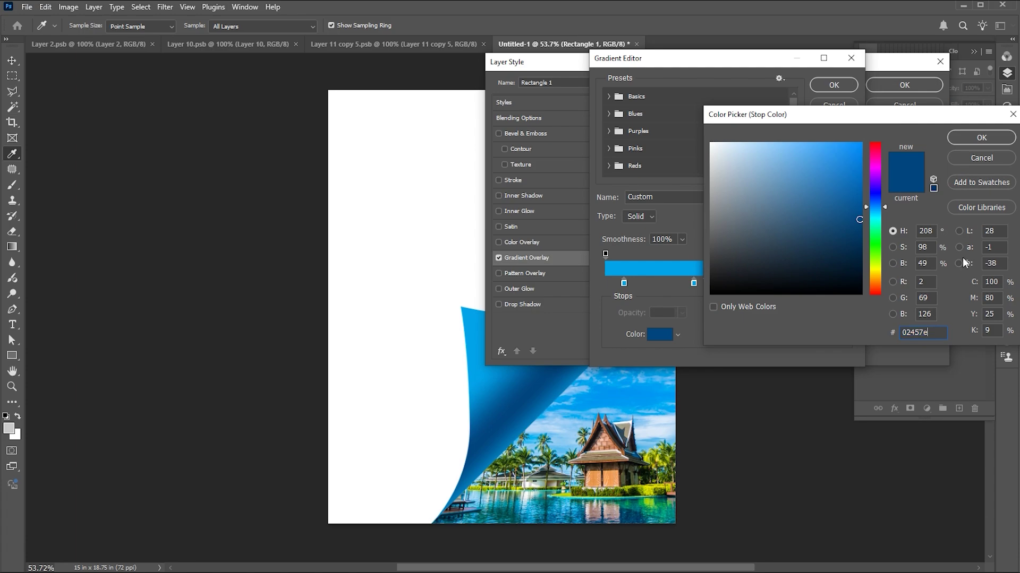
pyautogui.click(981, 139)
pyautogui.click(734, 282)
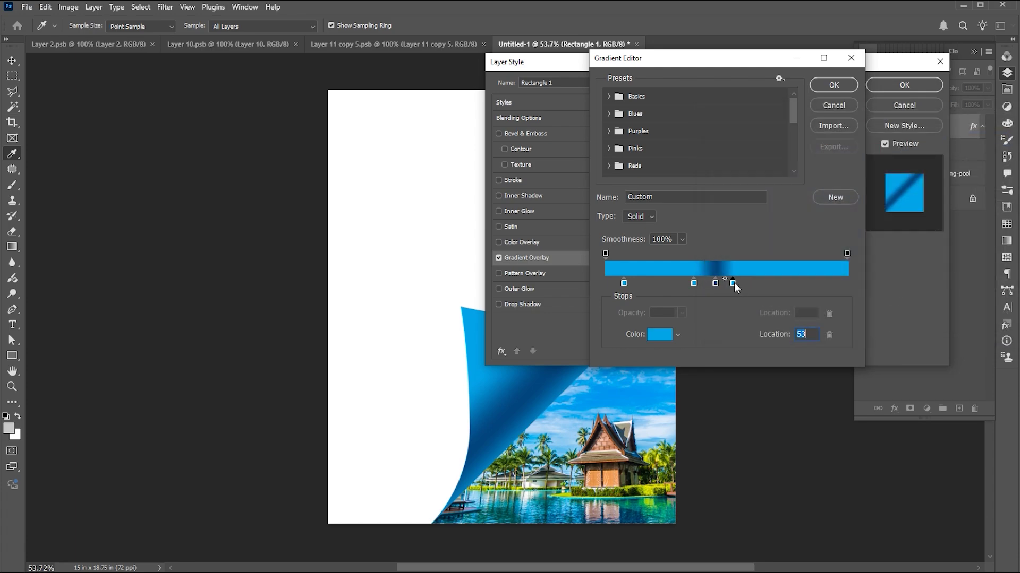
pyautogui.doubleClick(733, 282)
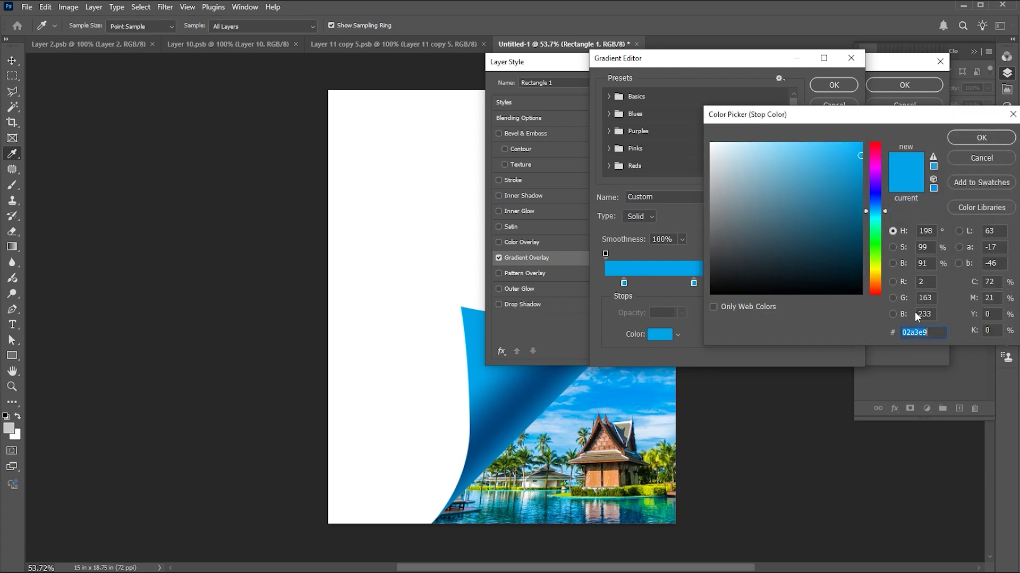
pyautogui.click(984, 140)
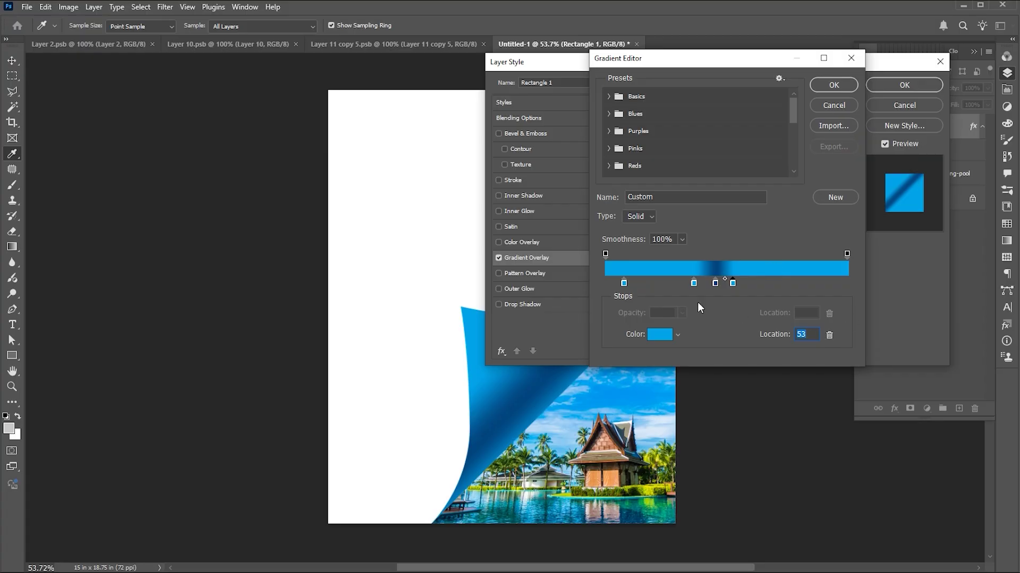
pyautogui.click(833, 86)
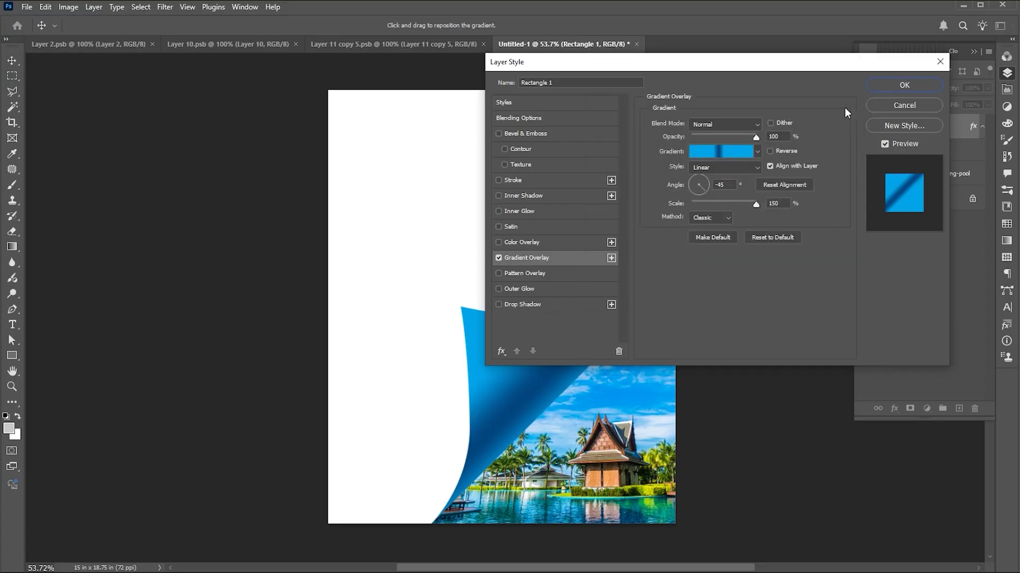
pyautogui.click(905, 87)
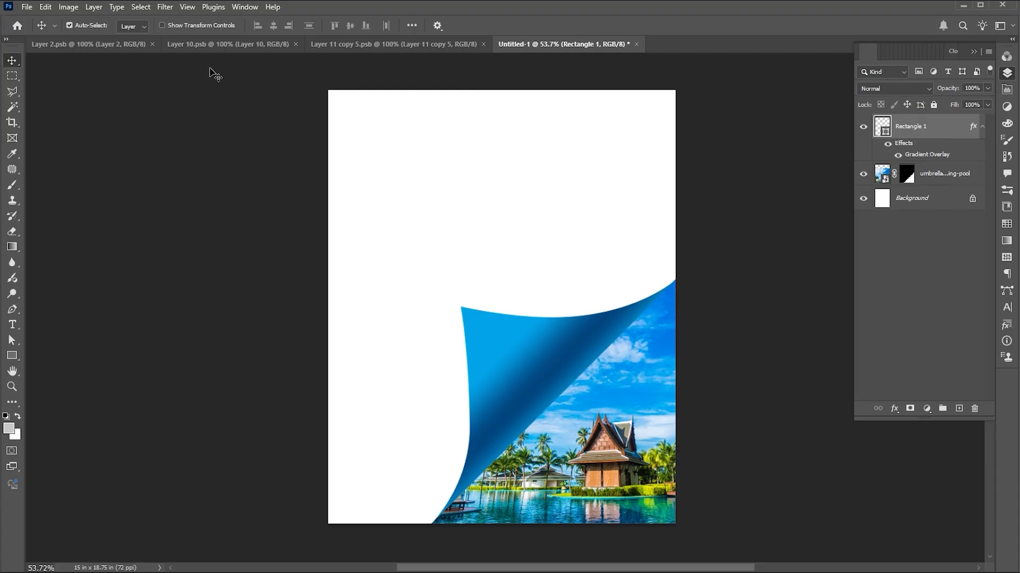
# - Bring the blue airplane from Layer 2.psb into Untitled-1 and align its tail with the tip of the folded corner
pyautogui.click(118, 44)
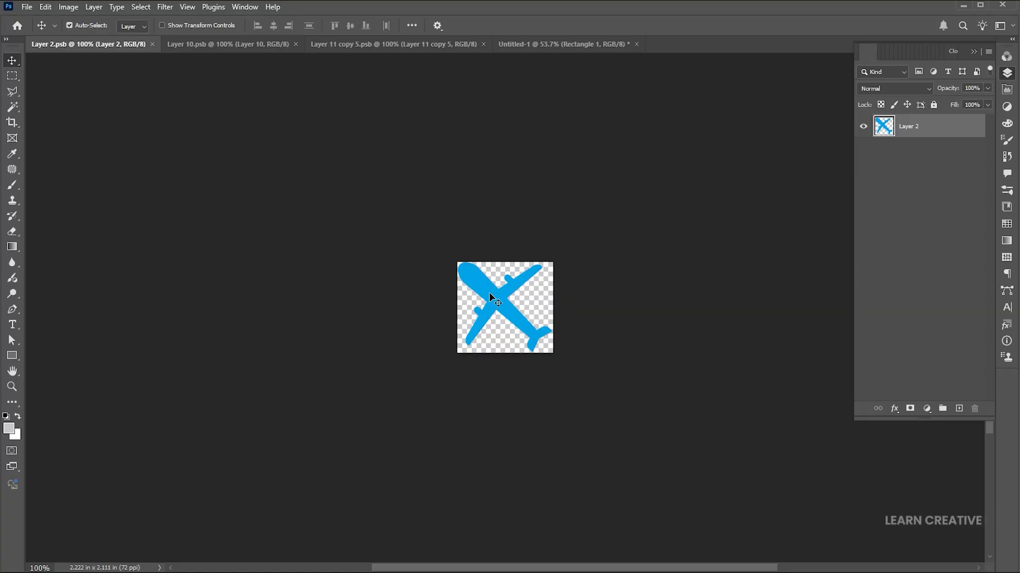
pyautogui.moveTo(499, 303); pyautogui.dragTo(458, 310)
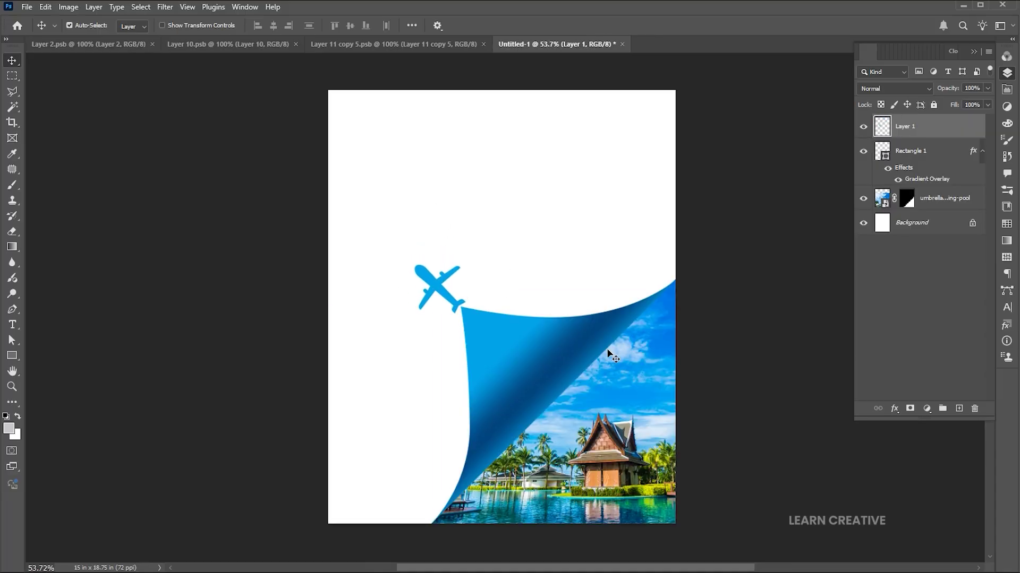
pyautogui.press('Right')
pyautogui.press('Right')
pyautogui.press('Right')
pyautogui.press('Right')
pyautogui.press('Right')
pyautogui.press('Right')
pyautogui.press('Right')
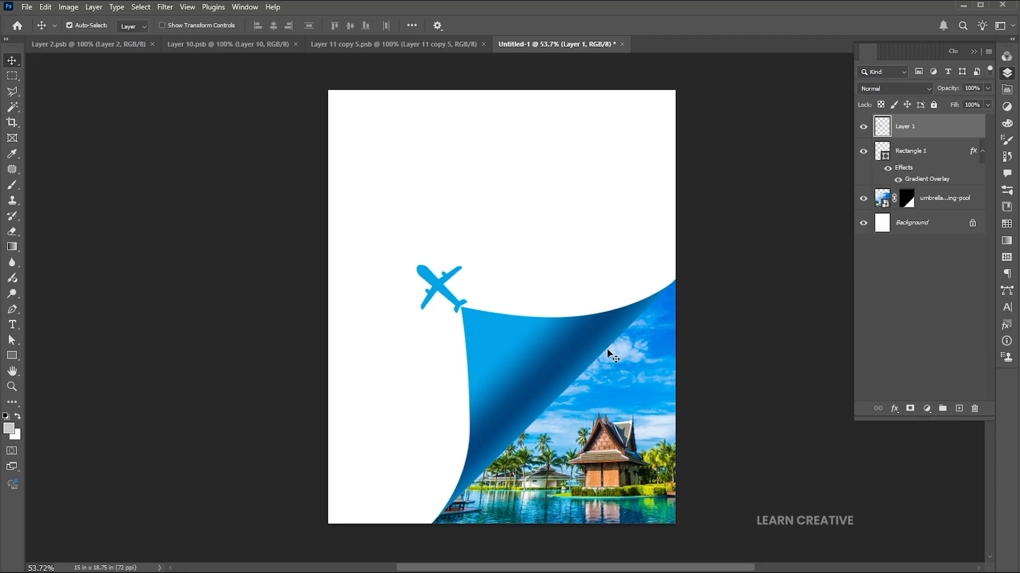
pyautogui.press('Down')
pyautogui.press('Down')
pyautogui.press('Down')
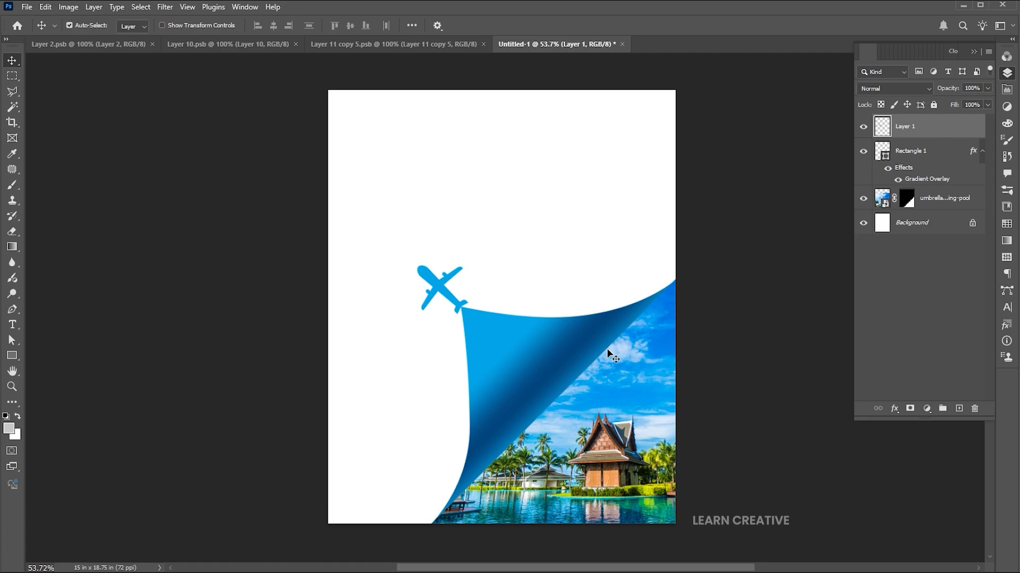
# - Duplicate the airplane layer and Rectangle 1 together and merge the two copies into one layer
pyautogui.keyDown('shift'); pyautogui.click(933, 152); pyautogui.keyUp('shift')
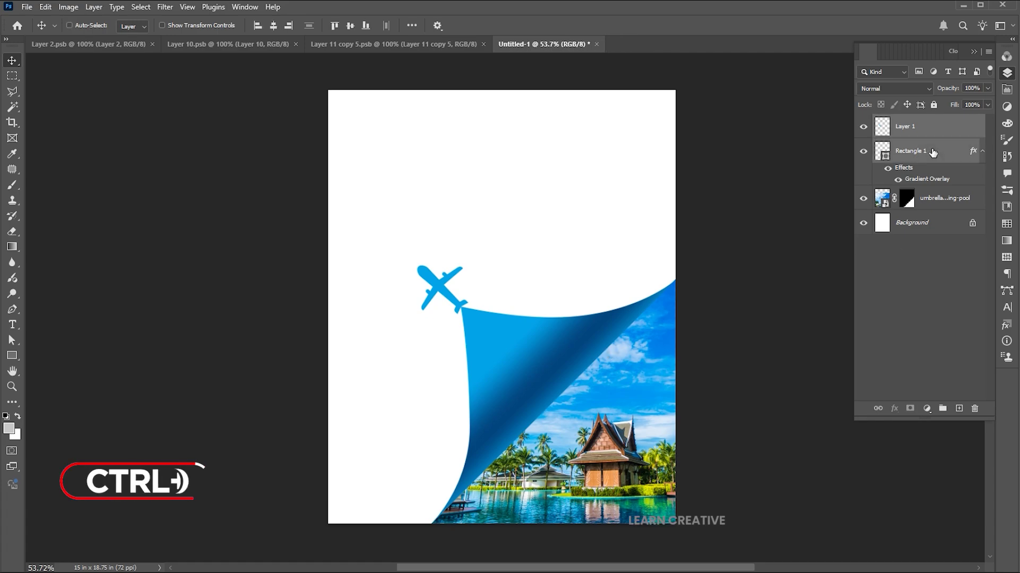
pyautogui.hotkey('ctrl', 'j')
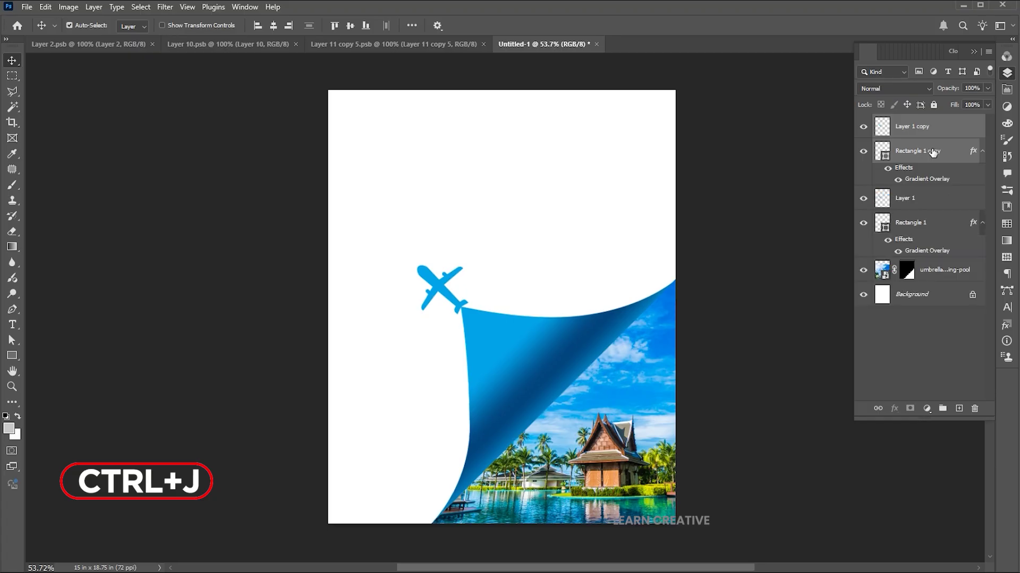
pyautogui.rightClick(892, 124)
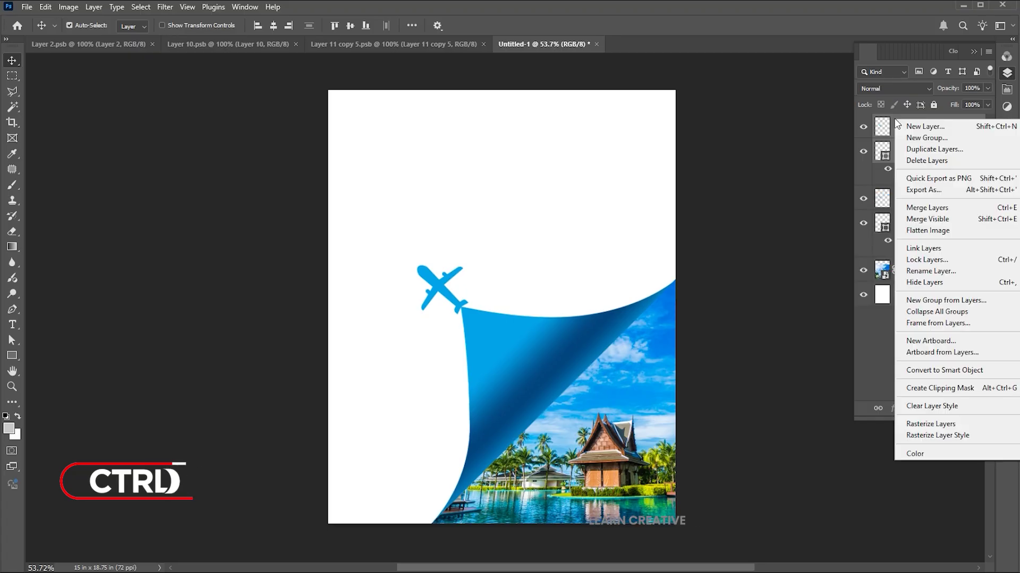
pyautogui.click(927, 207)
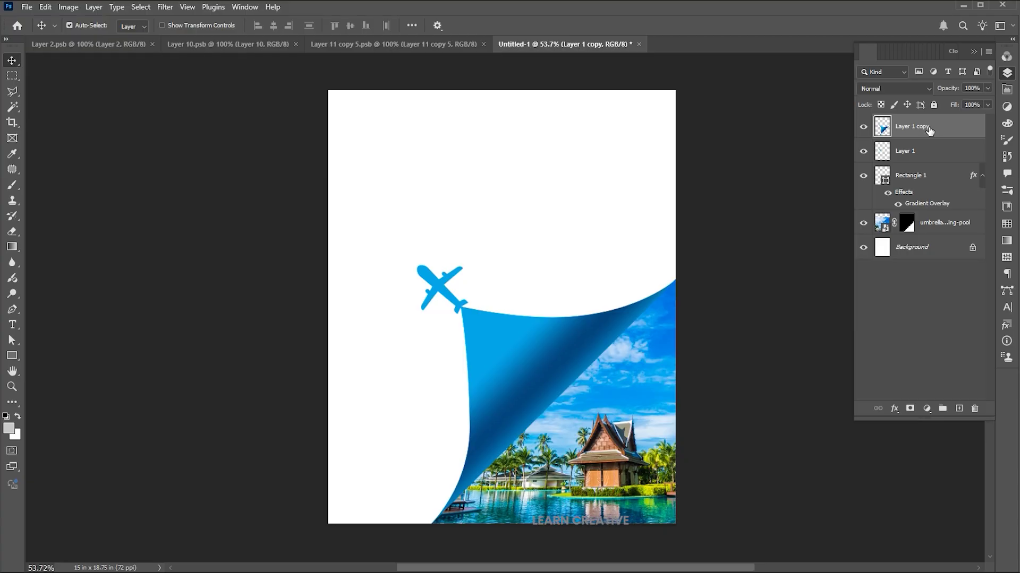
# - Fill the merged copy's opaque pixels with gray c8c8c8 and move the layer directly below Rectangle 1
pyautogui.click(10, 428)
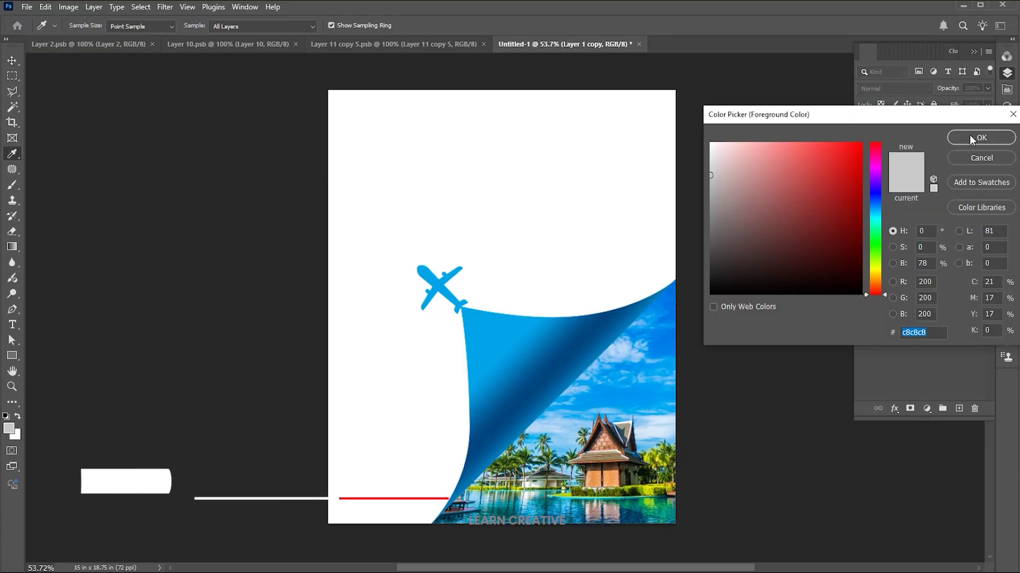
pyautogui.click(981, 138)
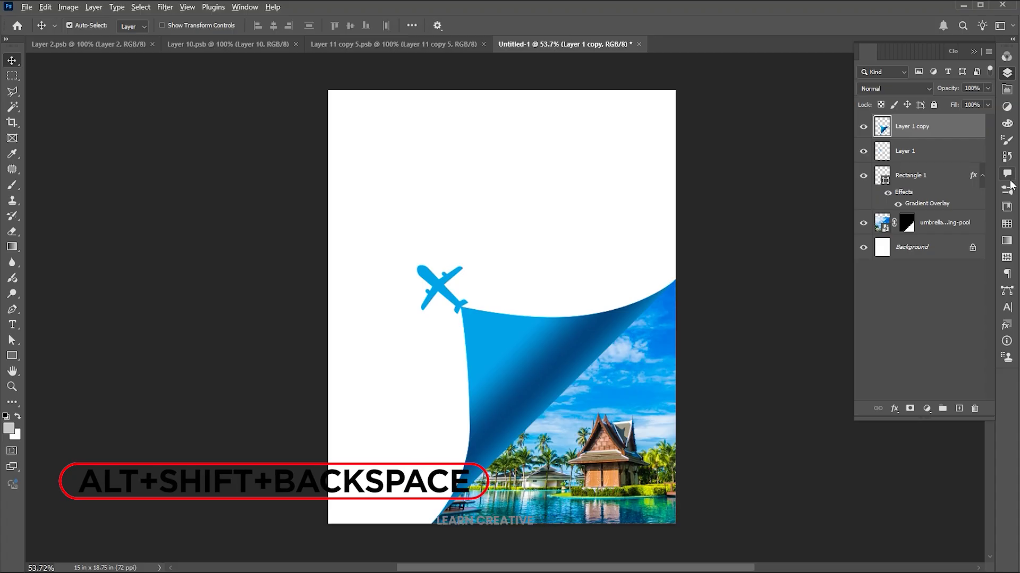
pyautogui.hotkey('alt', 'shift', 'BackSpace')
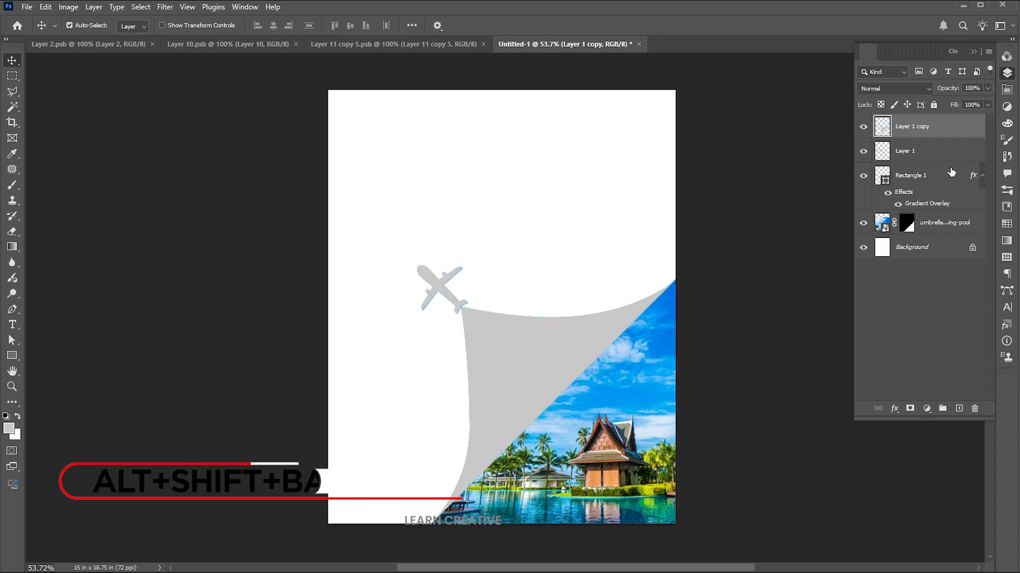
pyautogui.moveTo(934, 129); pyautogui.dragTo(930, 189)
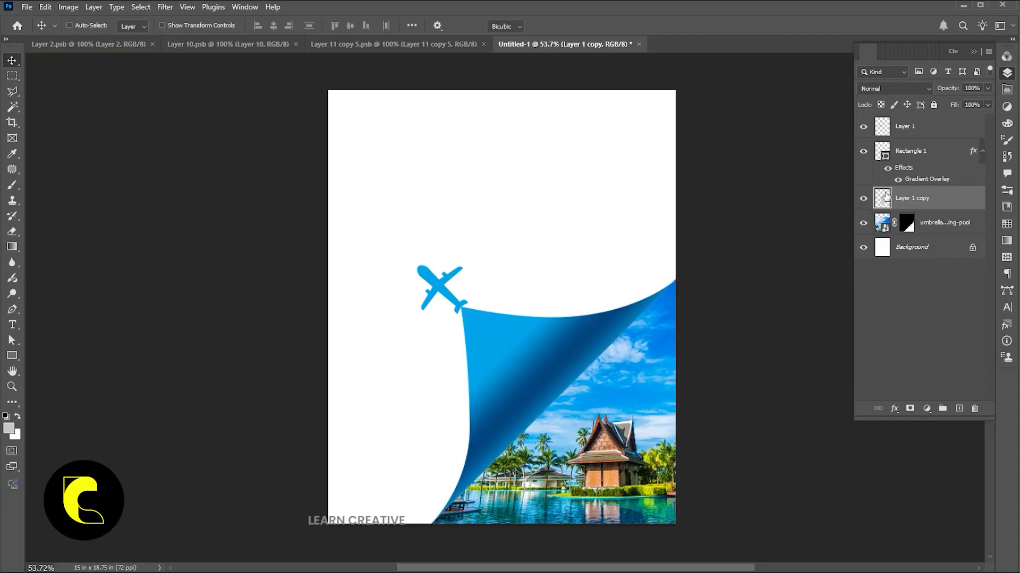
# - Distort the gray copy by its upper-left corner so it falls below and left of the blue airplane and fold as a shadow
pyautogui.hotkey('ctrl', 't')
pyautogui.moveTo(413, 269); pyautogui.dragTo(403, 317)
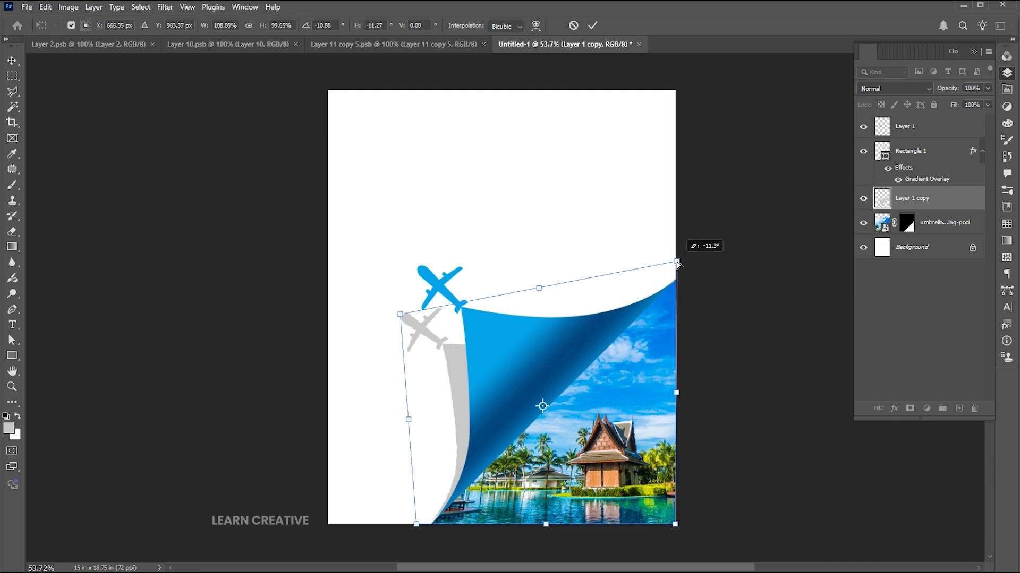
pyautogui.press('Return')
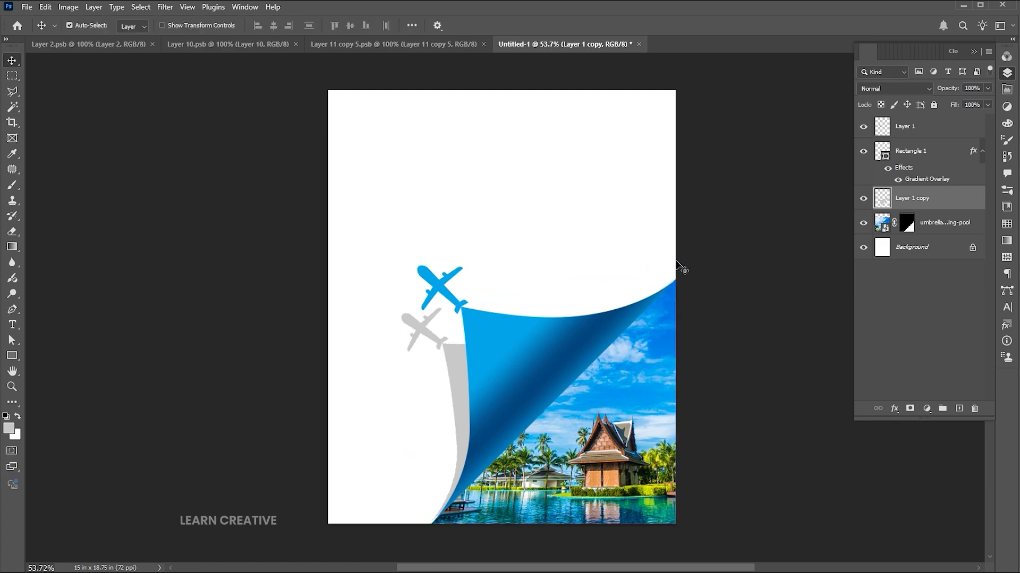
# - Apply a Gaussian Blur with a 4.3-pixel radius to the gray shadow layer
pyautogui.click(166, 8)
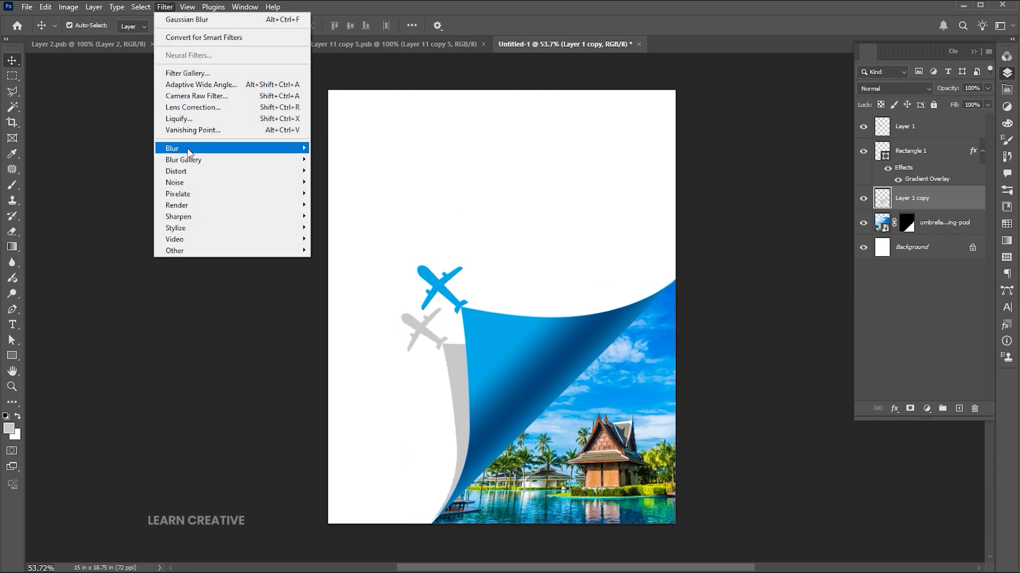
pyautogui.moveTo(239, 148)
pyautogui.click(342, 191)
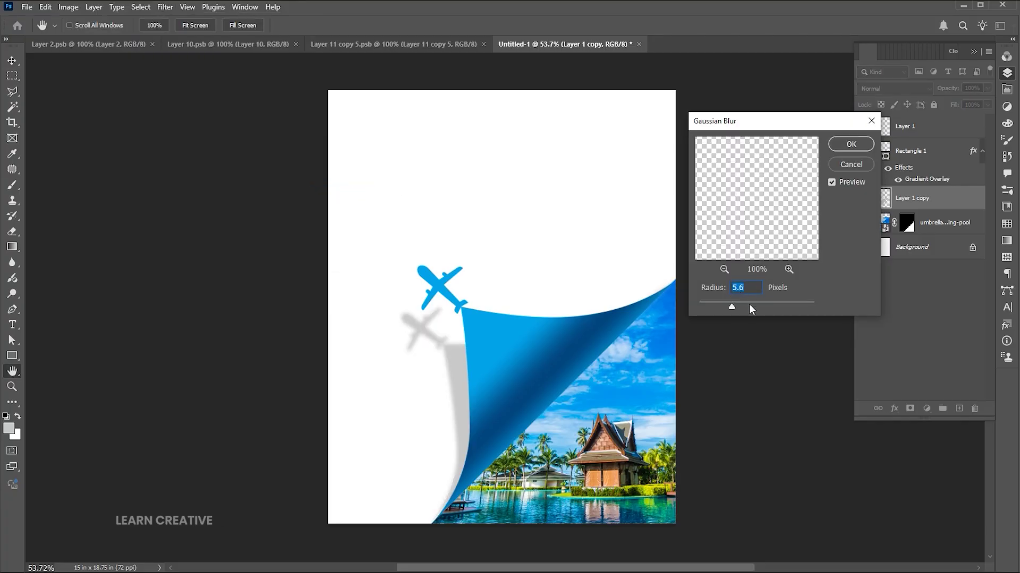
pyautogui.moveTo(732, 307); pyautogui.dragTo(725, 308)
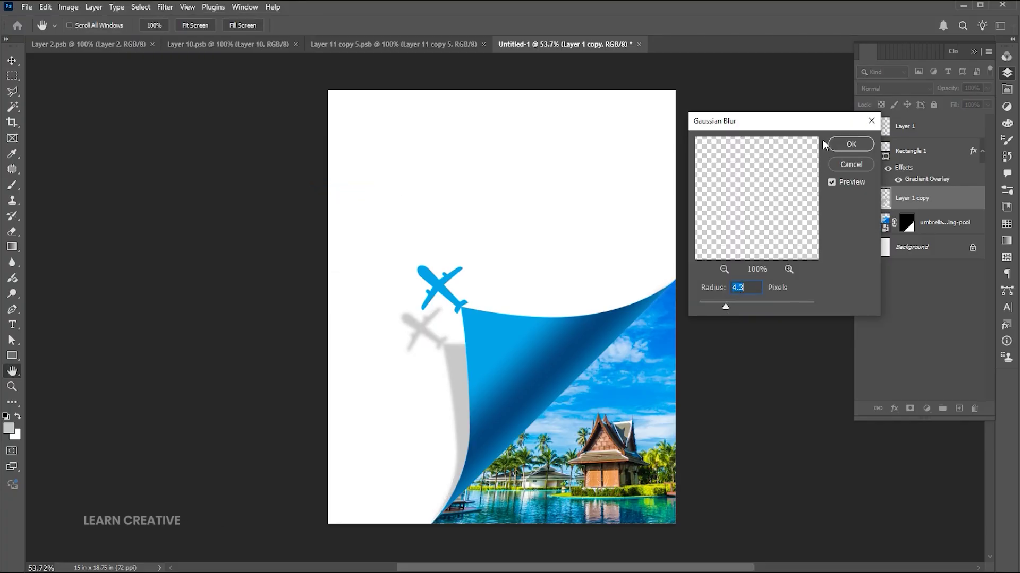
pyautogui.click(851, 144)
# - Transform the blurred shadow again, shifting its upper-left corner slightly closer to the blue airplane
pyautogui.hotkey('ctrl', 't')
pyautogui.moveTo(400, 273); pyautogui.dragTo(403, 270)
pyautogui.press('Return')
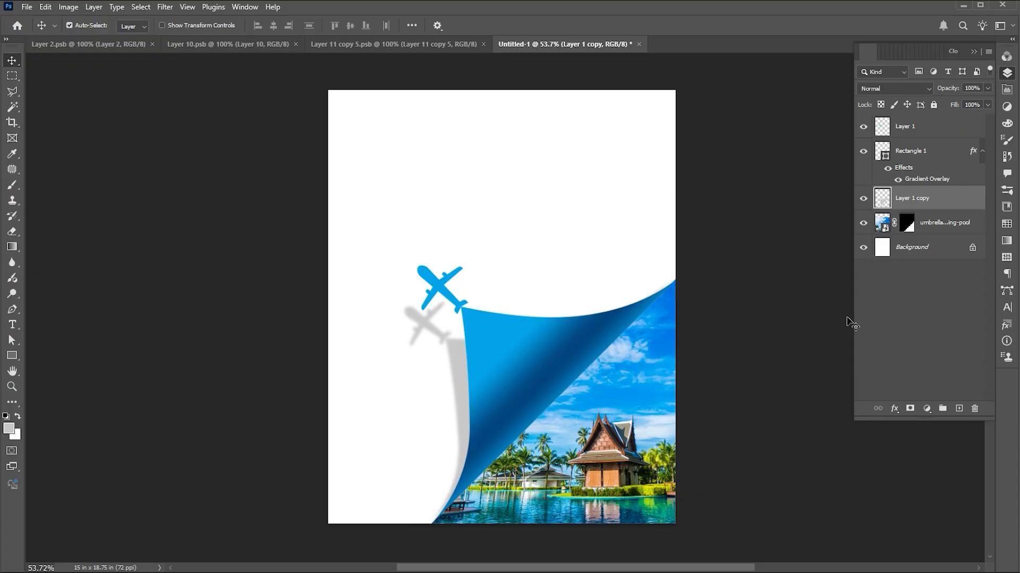
# - Add a new empty layer above the swimming-pool photo and clip it to the photo with a clipping mask
pyautogui.click(948, 229)
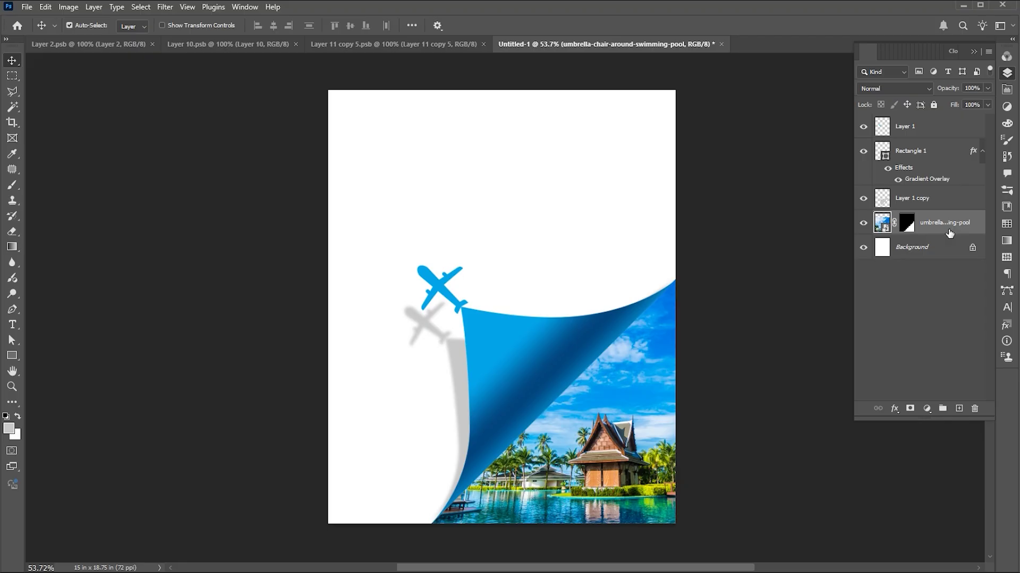
pyautogui.click(959, 409)
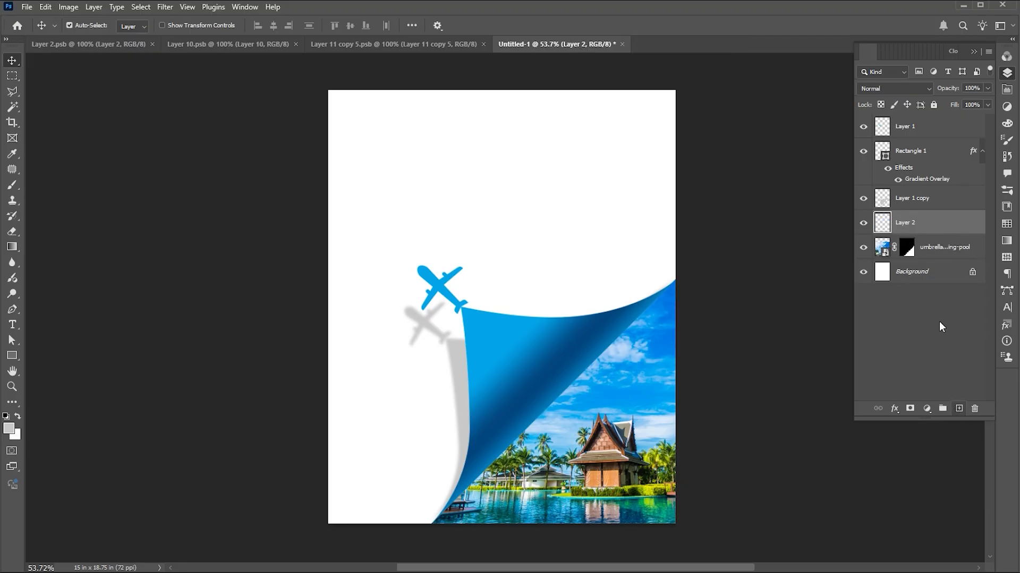
pyautogui.rightClick(898, 222)
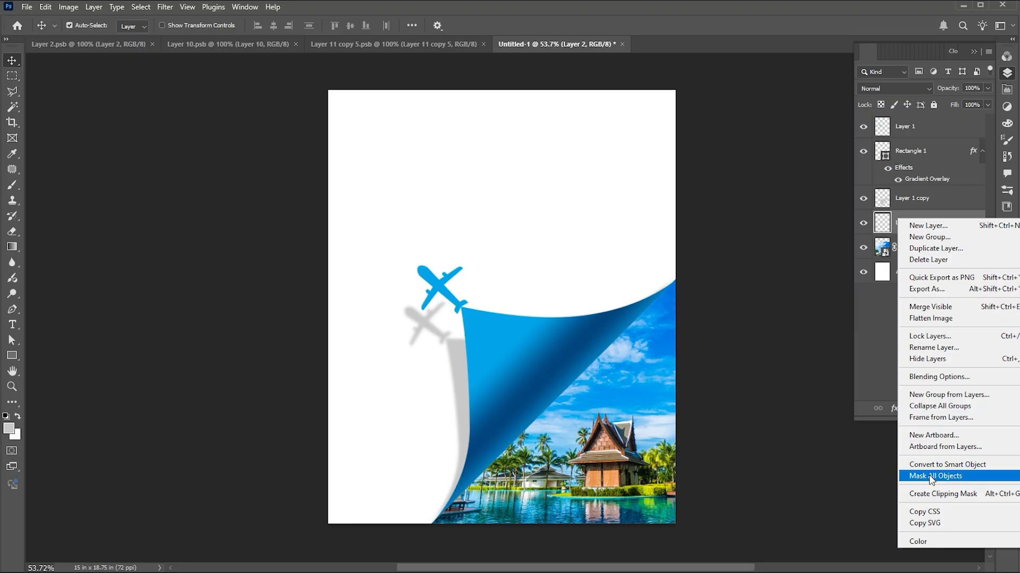
pyautogui.click(924, 496)
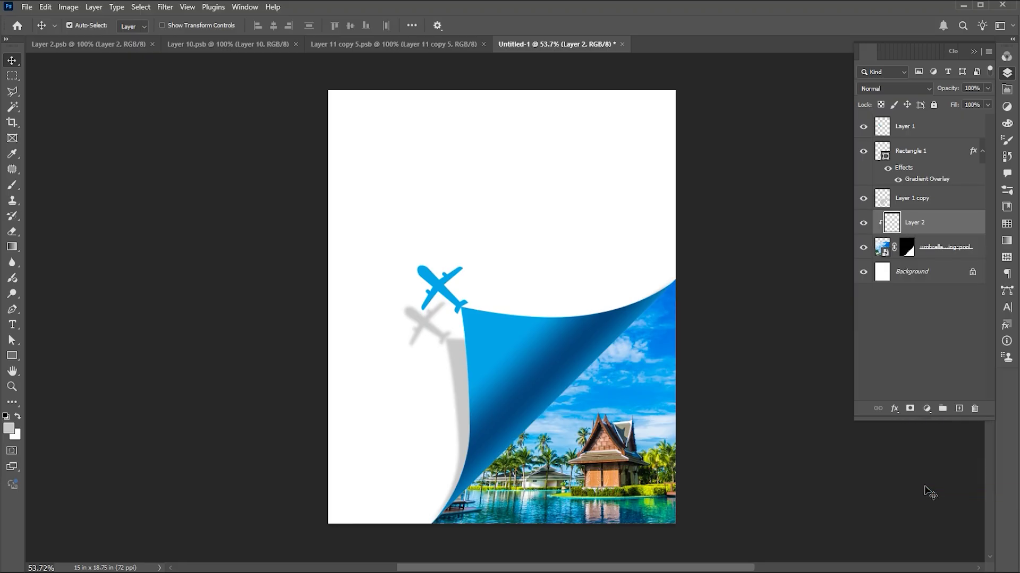
# - Set the foreground color to dark blue 02467f, sampled from the shaded part of the fold
pyautogui.click(9, 433)
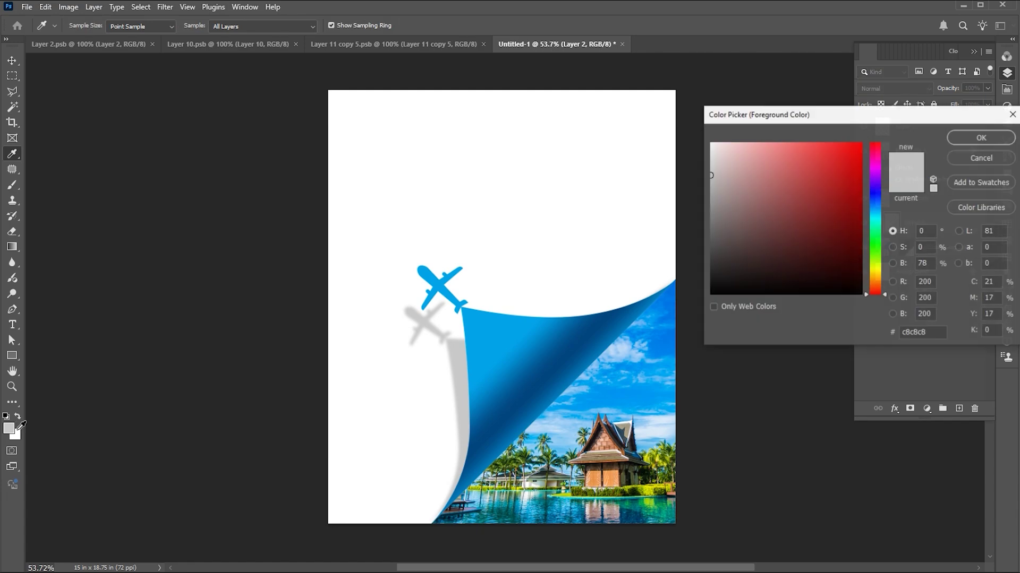
pyautogui.click(553, 372)
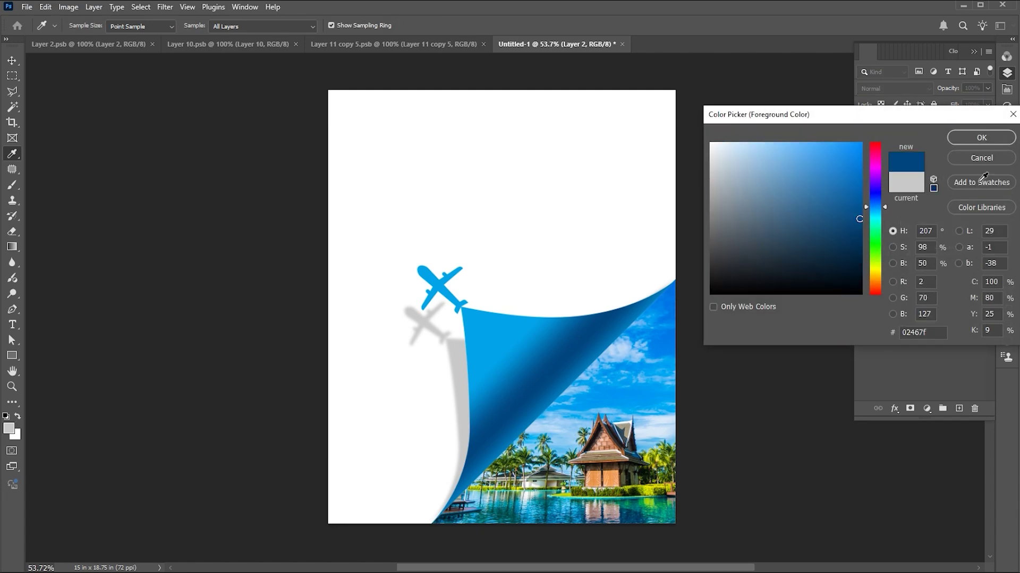
pyautogui.click(981, 138)
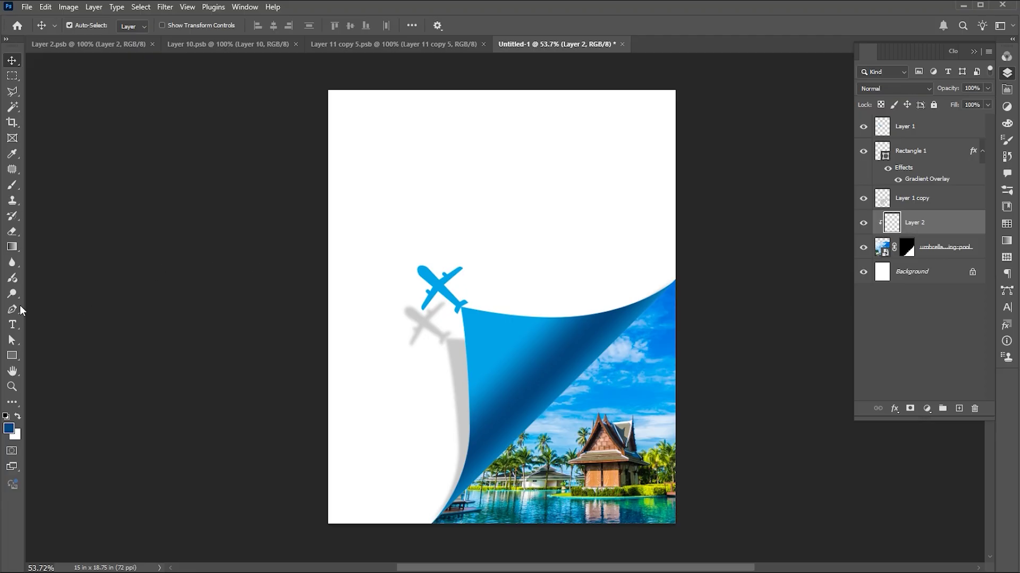
# - Paint a dark blue shadow over the photo along the fold's diagonal edge with a 300 px Soft Round brush at 60% flow
pyautogui.click(13, 186)
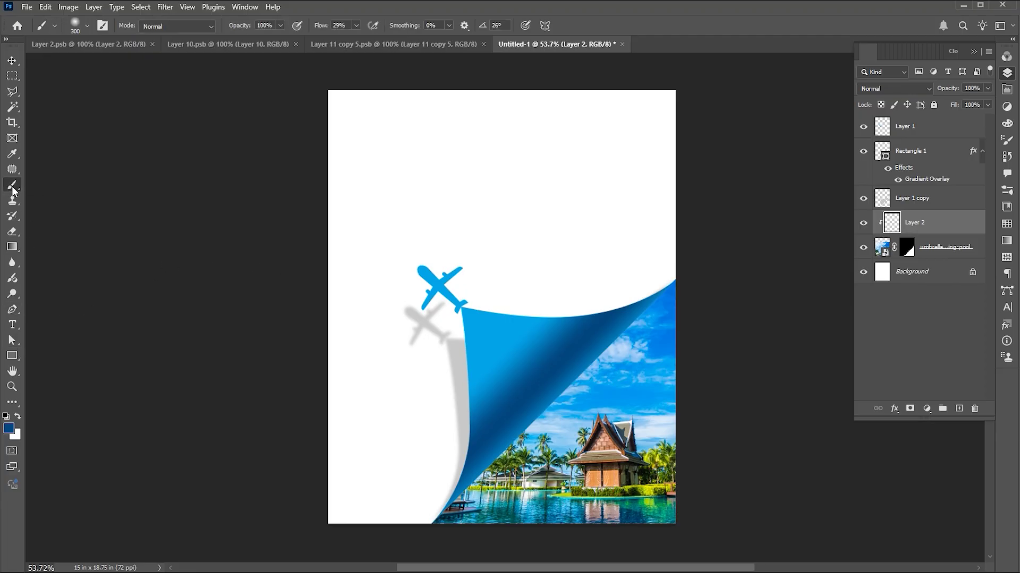
pyautogui.click(85, 26)
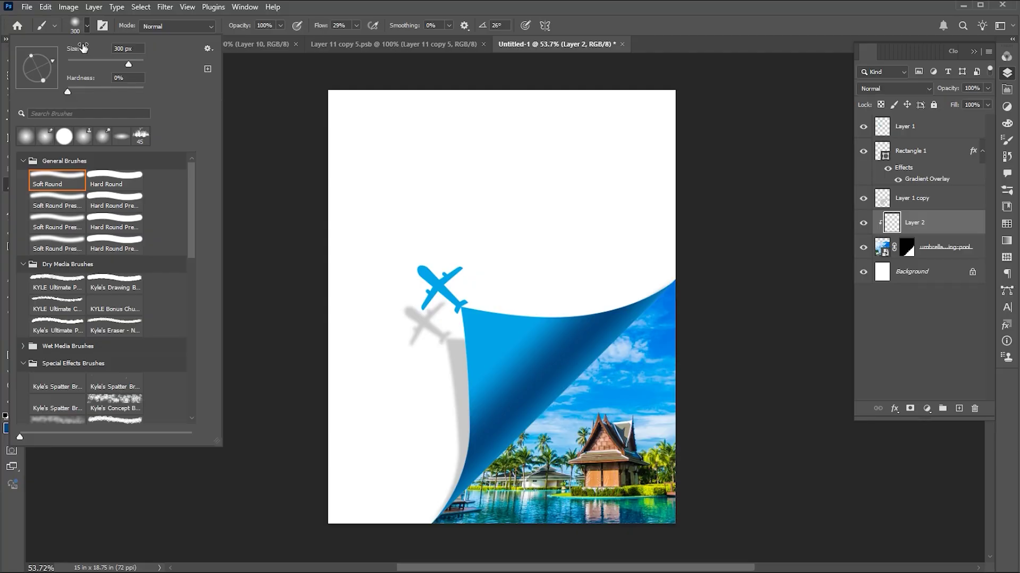
pyautogui.click(87, 30)
pyautogui.click(356, 26)
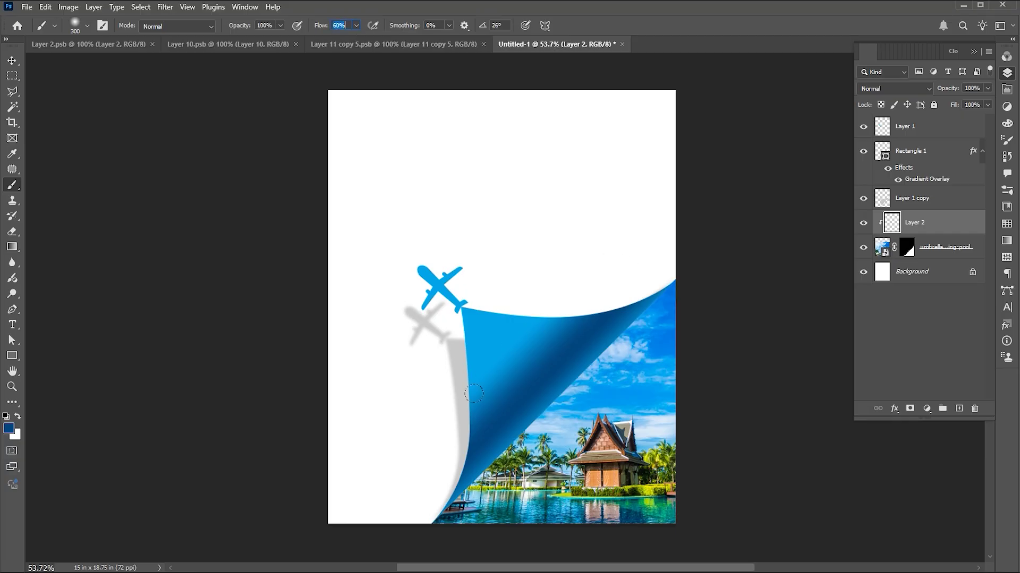
pyautogui.moveTo(380, 478); pyautogui.dragTo(361, 495)
pyautogui.moveTo(570, 313); pyautogui.dragTo(346, 510)
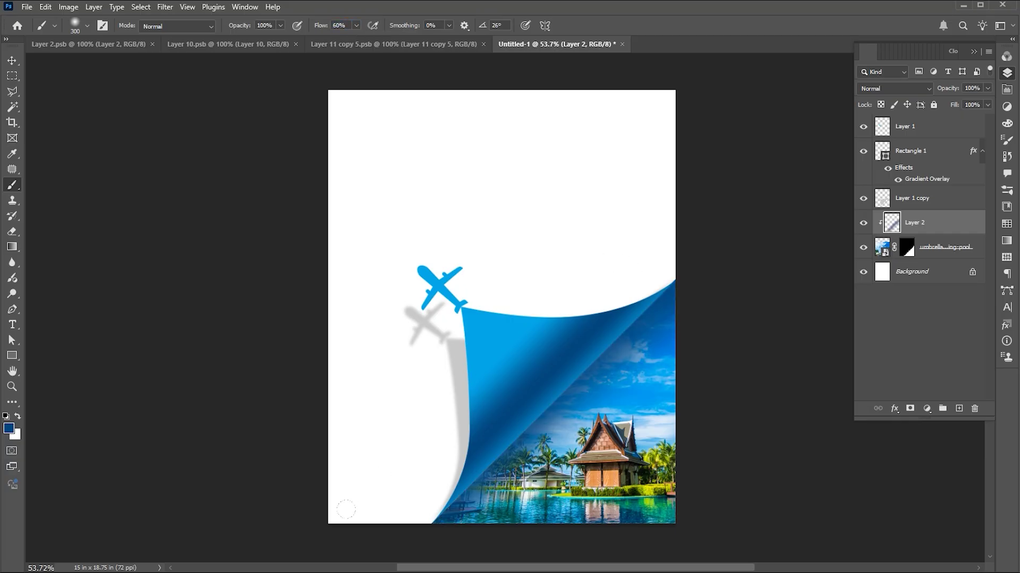
pyautogui.press('v')
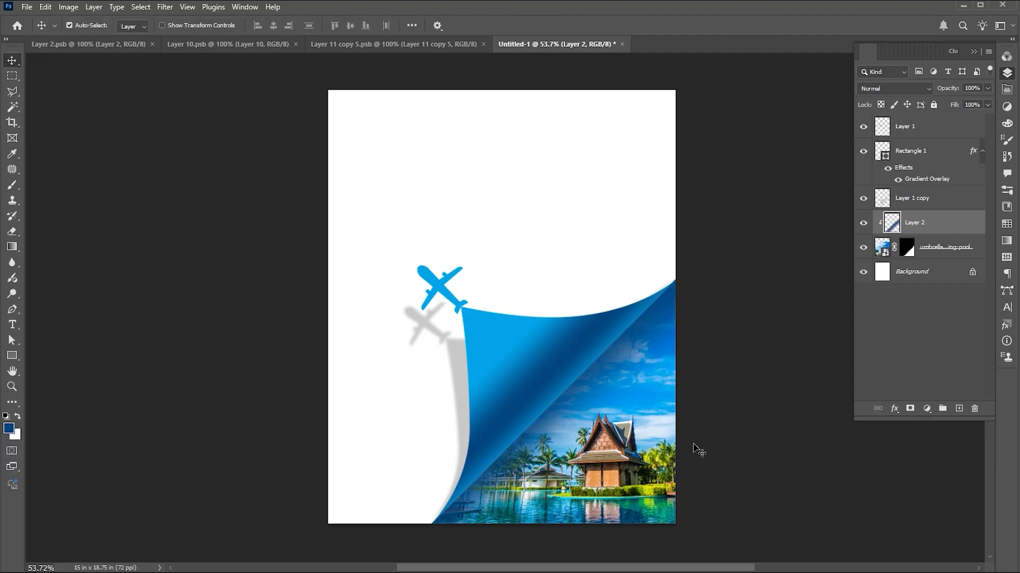
# - Set the painted shadow layer's blend mode to Multiply and deselect all layers
pyautogui.click(907, 89)
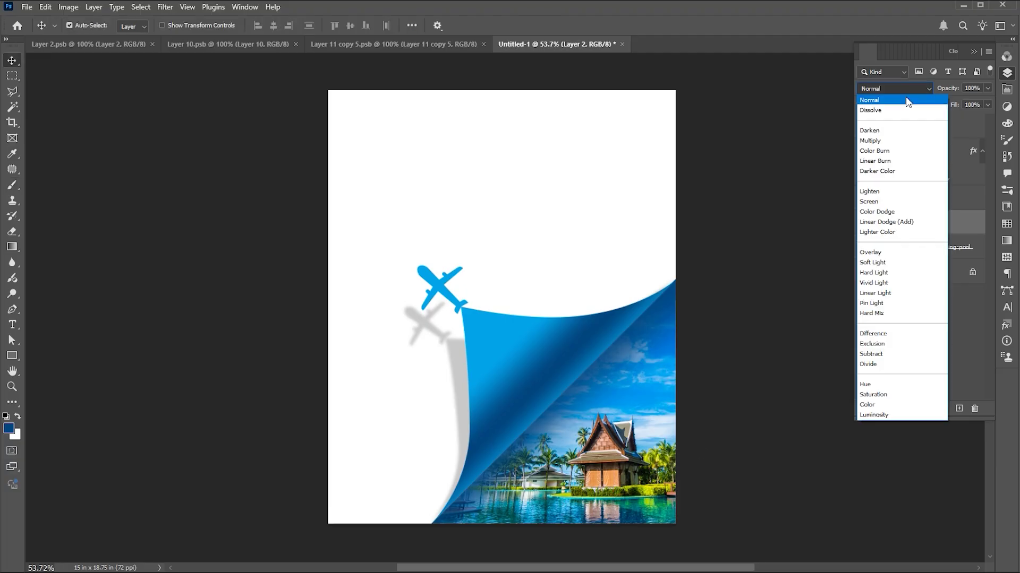
pyautogui.click(885, 140)
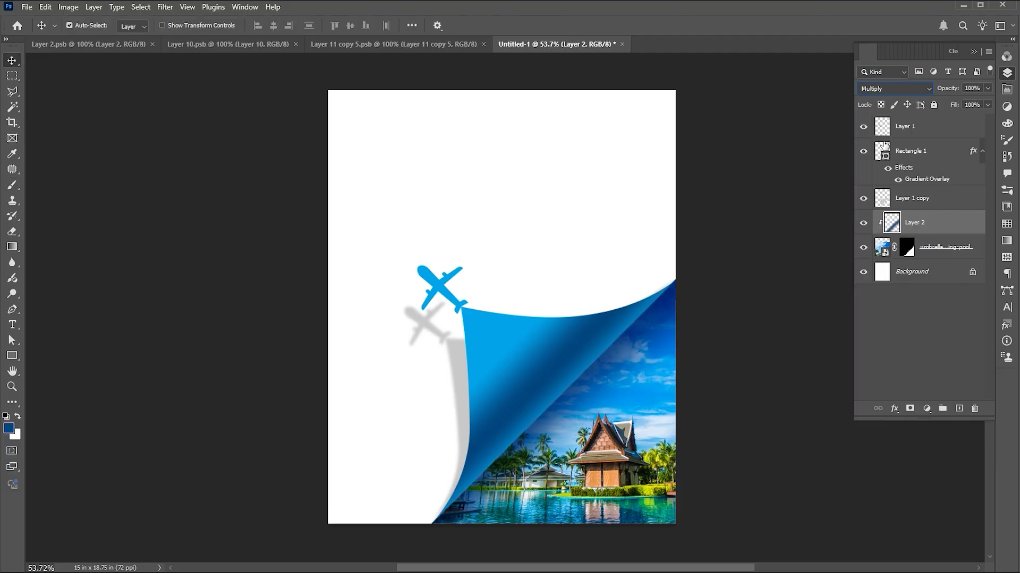
pyautogui.click(773, 250)
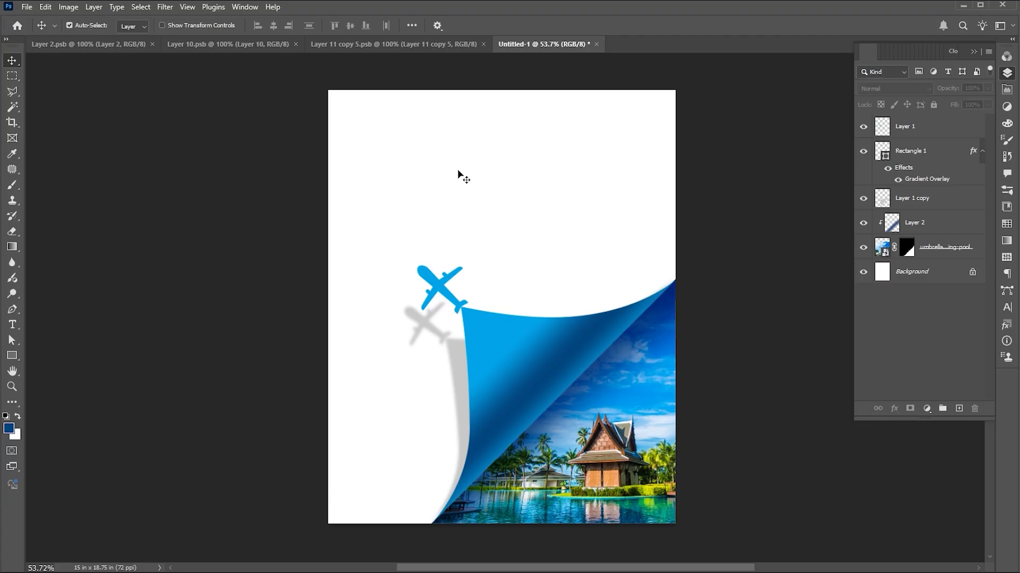
# - Add the centered headline text "IT'S TIME TO" in Poppins SemiBold on the white area above the airplane
pyautogui.press('t')
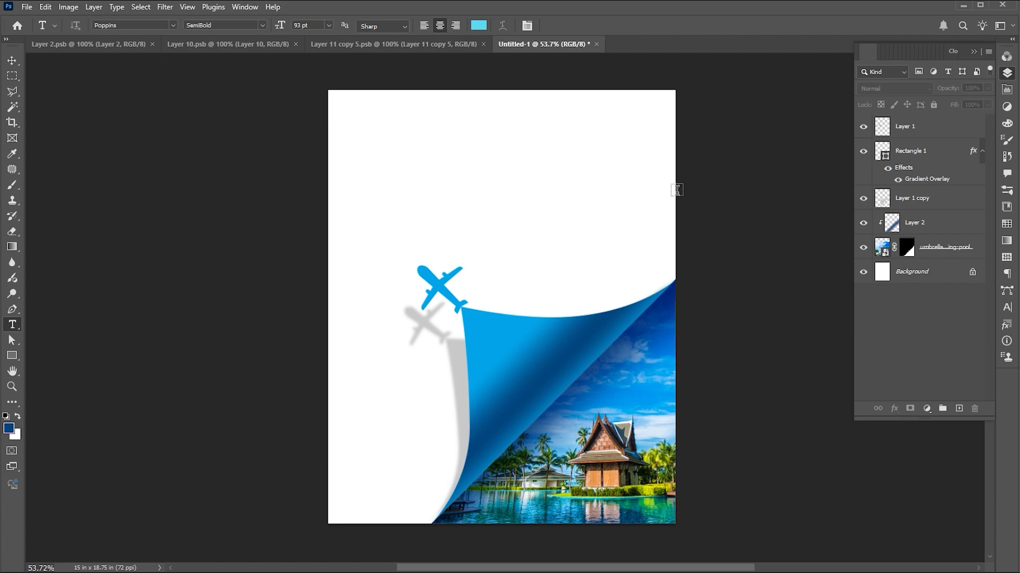
pyautogui.click(487, 175)
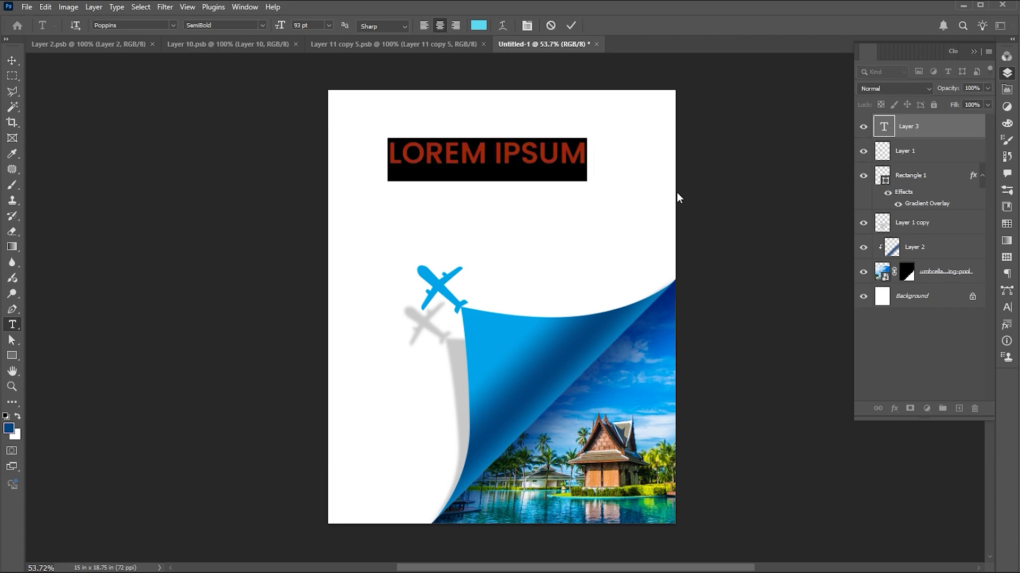
pyautogui.write('IT')
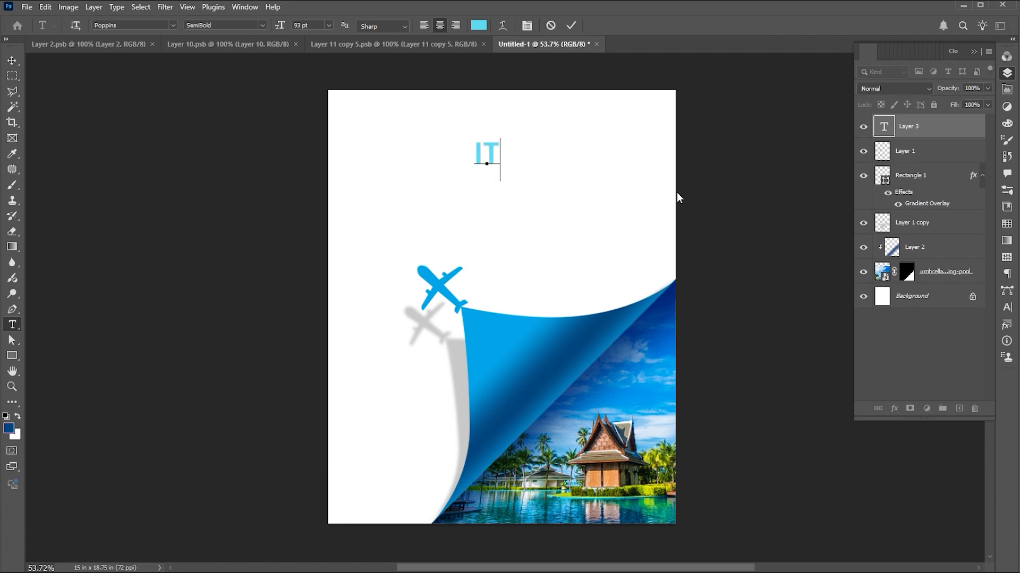
pyautogui.write("'S TIME ")
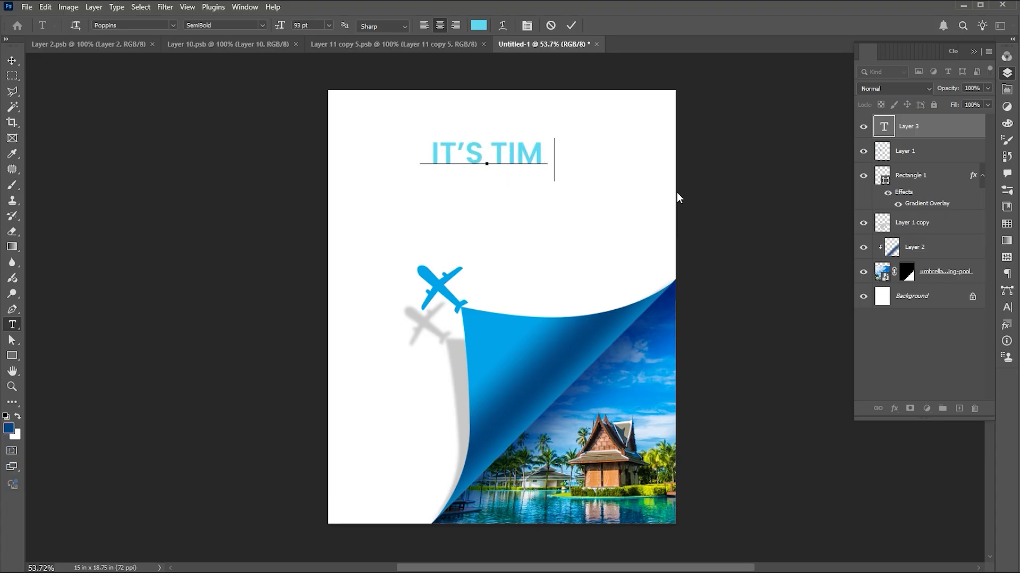
pyautogui.write('TO')
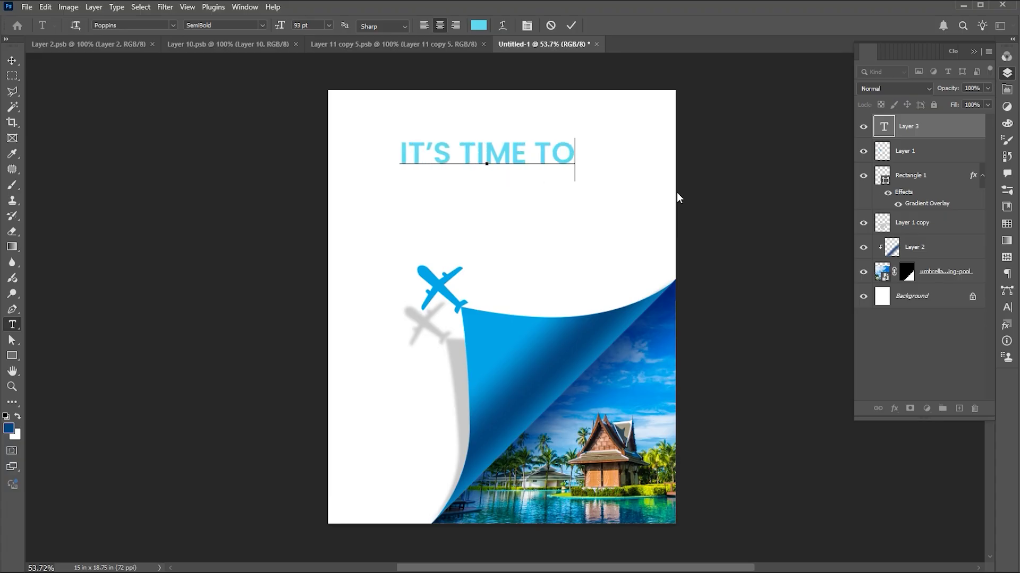
# - Set the color of the entire "IT'S TIME TO" text to blue 02a3e9
pyautogui.hotkey('ctrl', 'a')
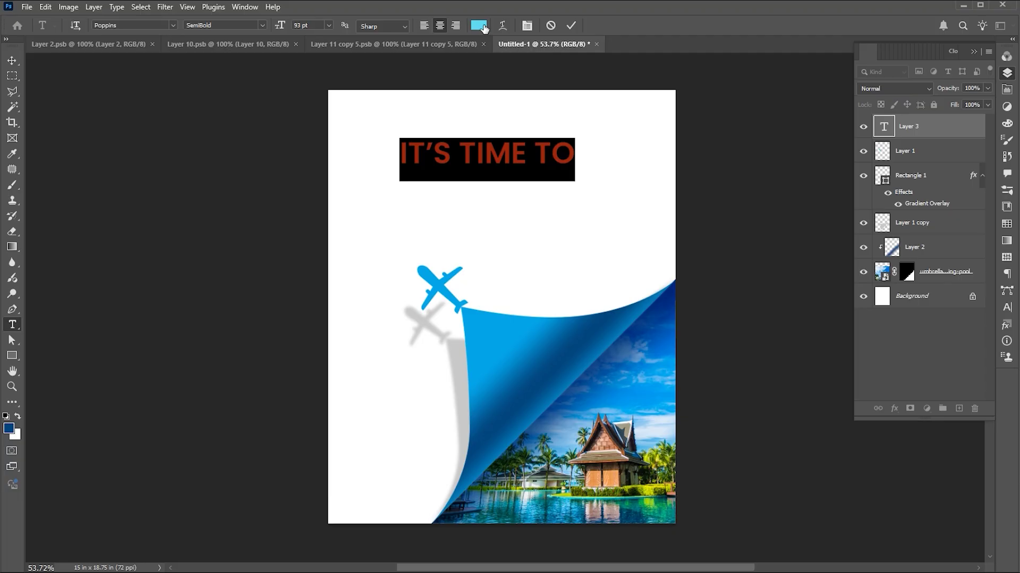
pyautogui.click(481, 26)
pyautogui.write('02a3e9')
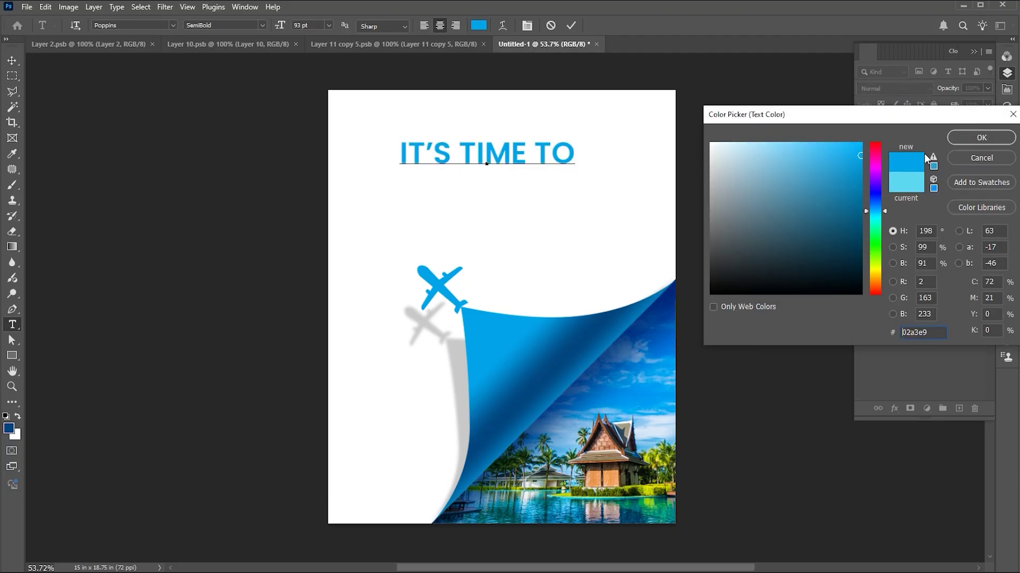
pyautogui.click(981, 137)
# - Scale the "IT'S TIME TO" text down to about 52.49 pt
pyautogui.click(17, 64)
pyautogui.hotkey('ctrl', 't')
pyautogui.moveTo(574, 137); pyautogui.dragTo(536, 169)
pyautogui.press('Return')
# - Replace the wording of the headline copy below "IT'S TIME TO" with "travel"
pyautogui.press('t')
pyautogui.press('Return')
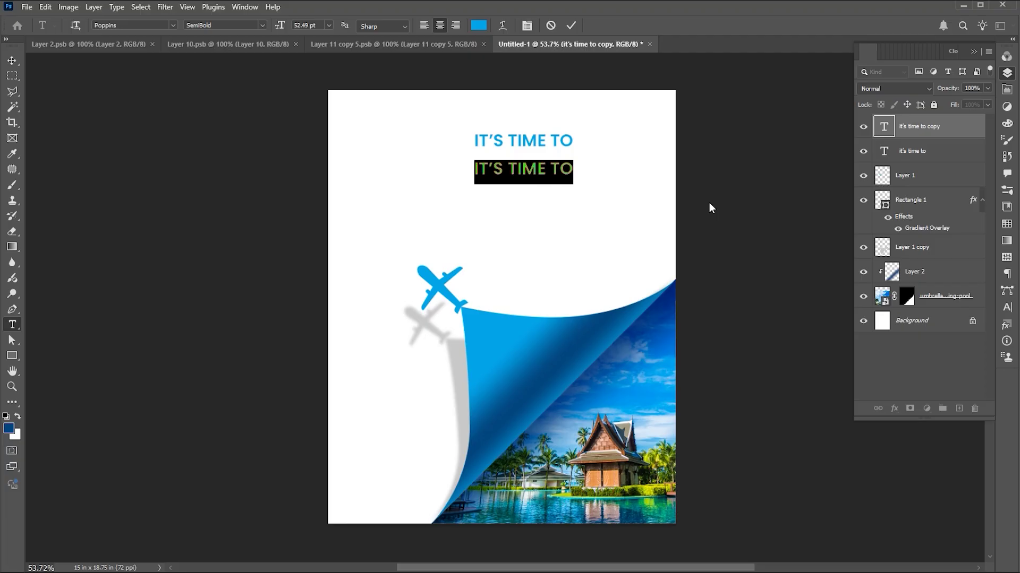
pyautogui.write('travel')
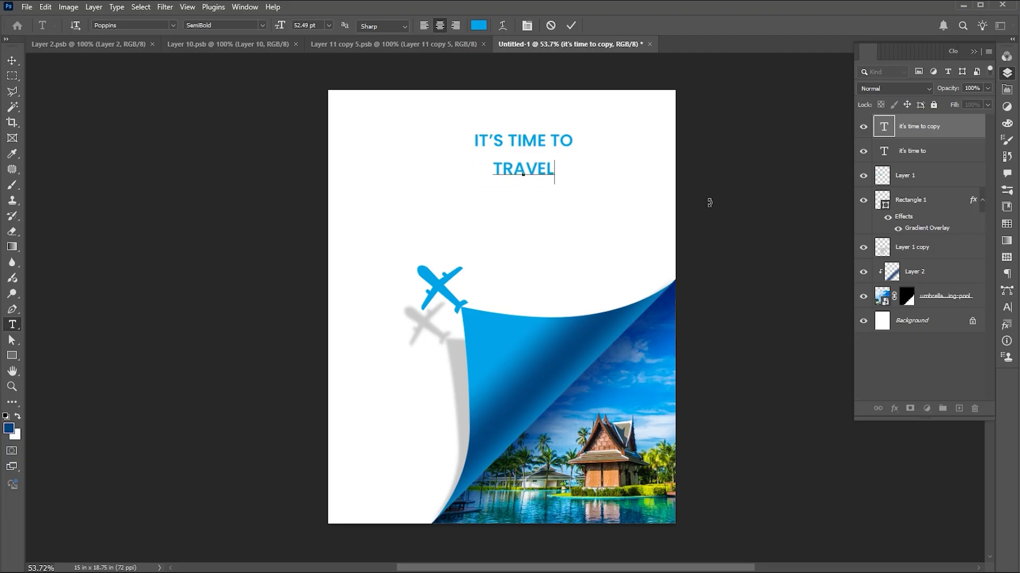
# - Change the "travel" text to the Regista Regular font and turn off its All Caps formatting
pyautogui.hotkey('ctrl', 'a')
pyautogui.click(118, 25)
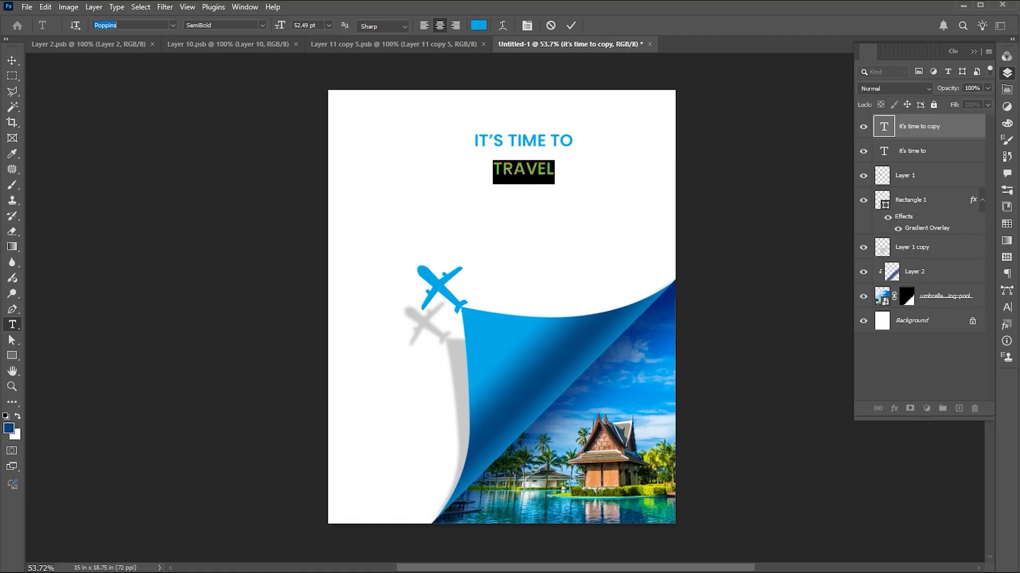
pyautogui.write('reg')
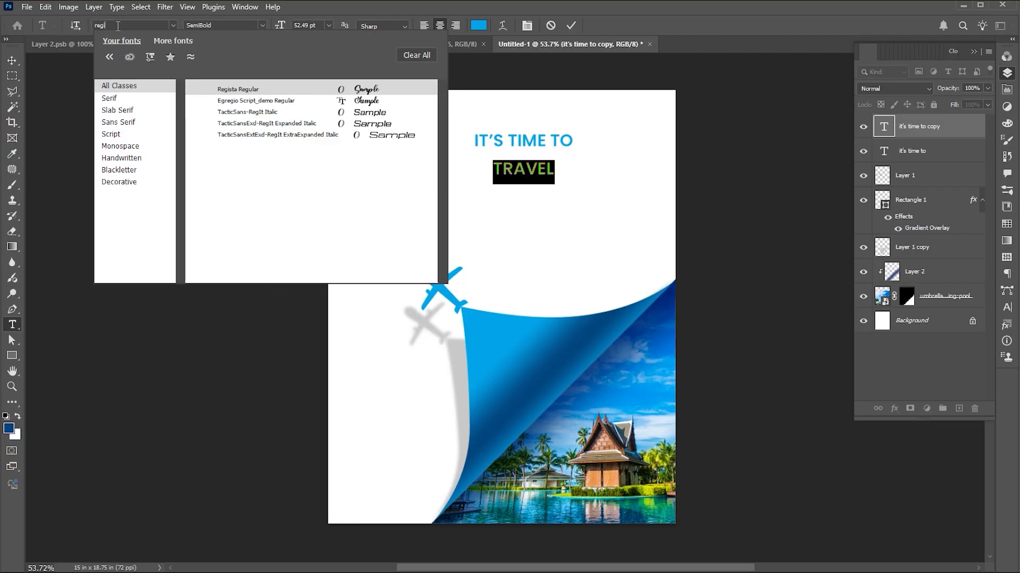
pyautogui.click(378, 95)
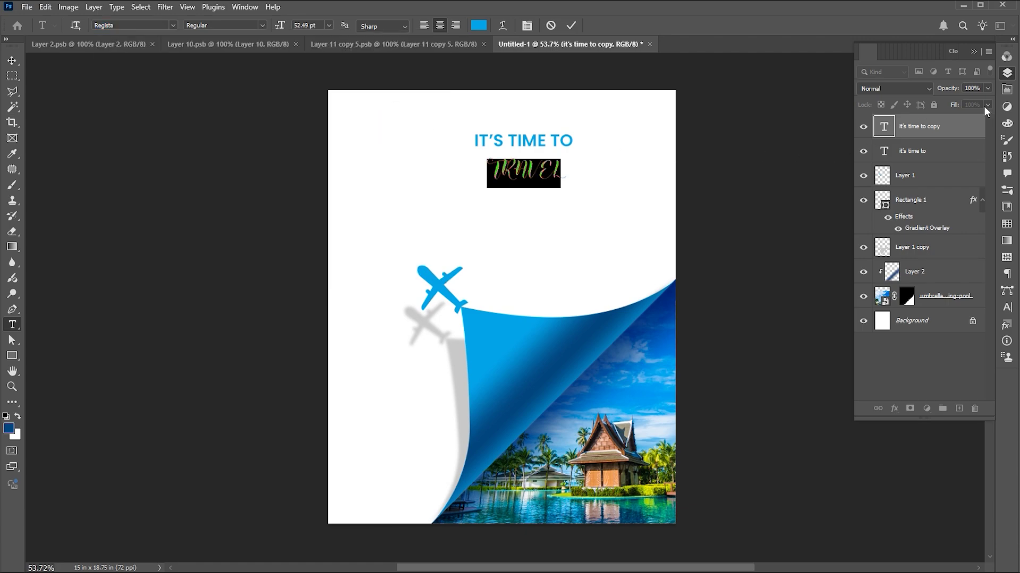
pyautogui.click(1007, 309)
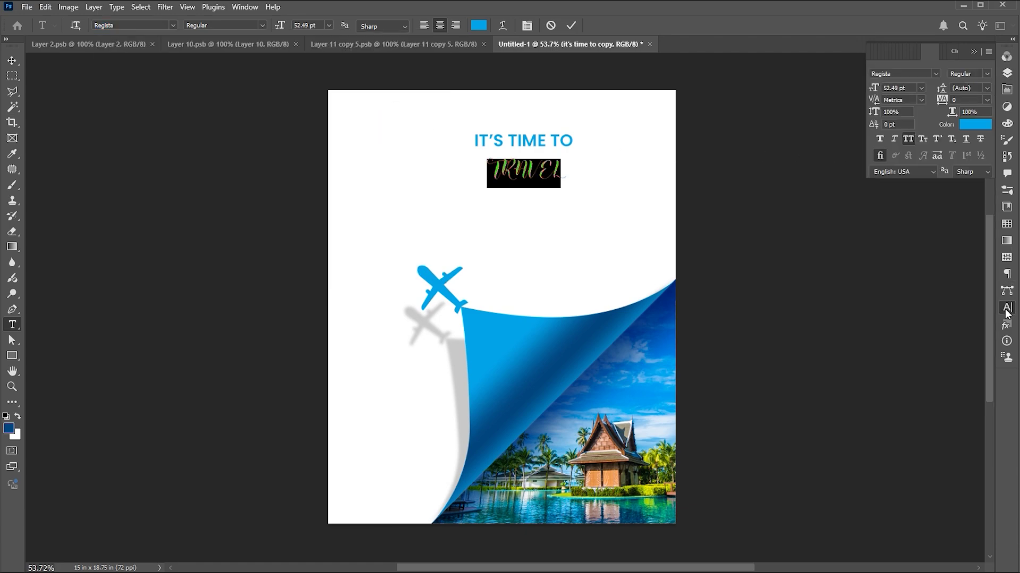
pyautogui.hotkey('ctrl', 'shift', 'k')
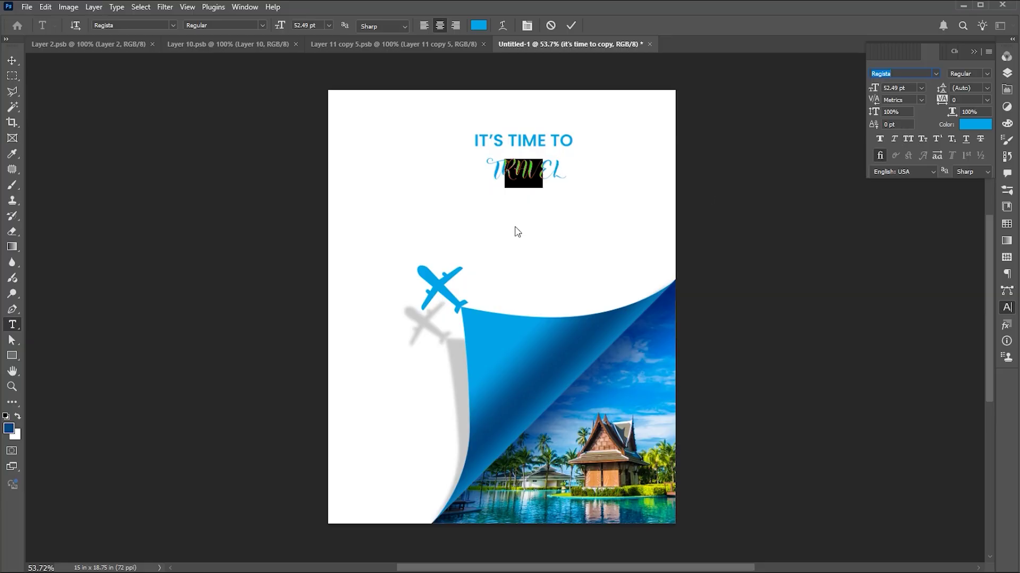
pyautogui.click(9, 58)
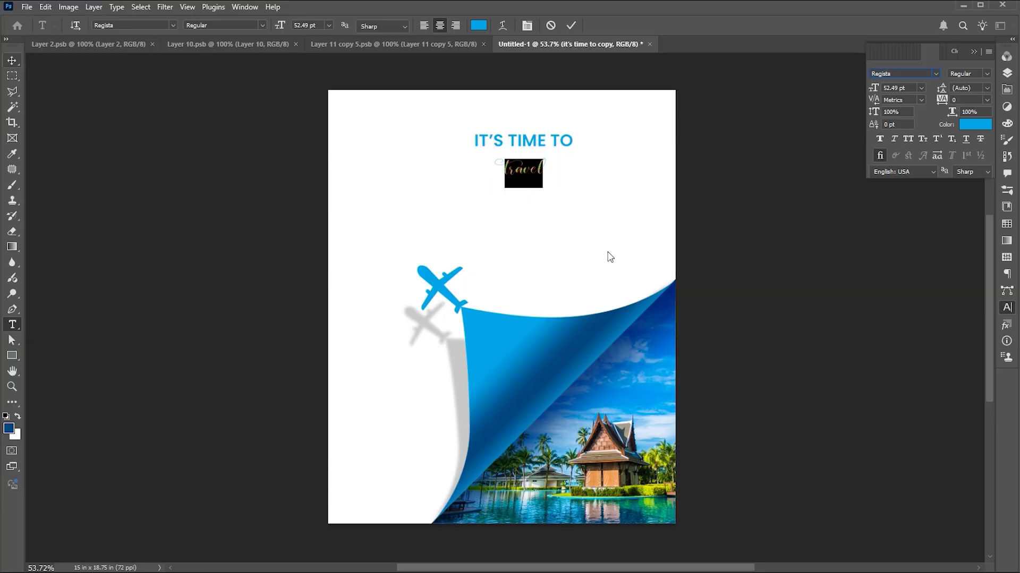
# - Enlarge the "travel" text to about 238.06 pt and center it horizontally near the top of the page
pyautogui.hotkey('ctrl', 't')
pyautogui.moveTo(546, 187); pyautogui.dragTo(614, 226)
pyautogui.moveTo(591, 177)
pyautogui.mouseDown()
pyautogui.moveTo(580, 171)
pyautogui.moveTo(597, 194)
pyautogui.mouseUp()
pyautogui.moveTo(607, 232); pyautogui.dragTo(621, 240)
pyautogui.moveTo(581, 173); pyautogui.dragTo(577, 181)
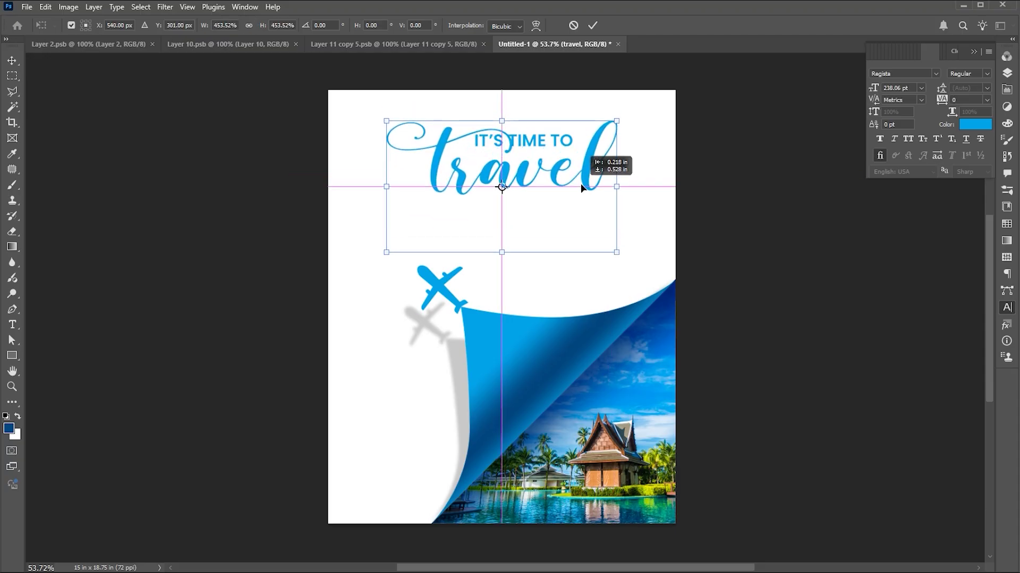
pyautogui.press('Return')
pyautogui.hotkey('ctrl', 't')
pyautogui.press('Return')
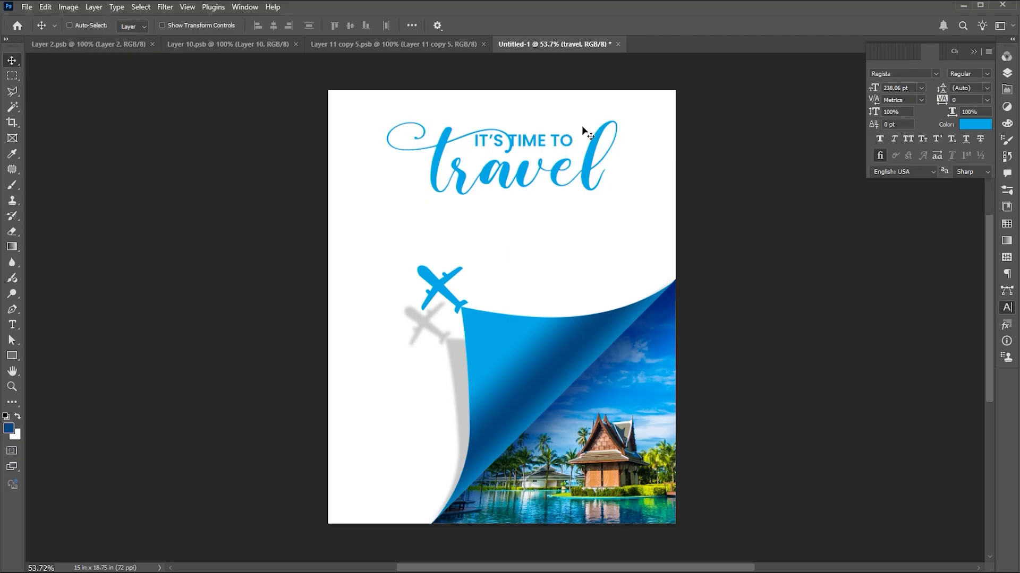
# - Scale the "IT'S TIME TO" text down to about 35.76 pt
pyautogui.keyDown('ctrl'); pyautogui.click(562, 141); pyautogui.keyUp('ctrl')
pyautogui.hotkey('ctrl', 't')
pyautogui.moveTo(572, 131)
pyautogui.mouseDown()
pyautogui.moveTo(546, 138)
pyautogui.moveTo(572, 143)
pyautogui.mouseUp()
pyautogui.press('Return')
# - Nudge "IT'S TIME TO" right and slightly down into the gap between the swash and the final l of "travel"
pyautogui.press('Right')
pyautogui.press('Right')
pyautogui.press('Right')
pyautogui.press('Right')
pyautogui.press('Right')
pyautogui.press('Right')
pyautogui.press('Right')
pyautogui.press('Right')
pyautogui.press('Right')
pyautogui.press('Right')
pyautogui.press('Right')
pyautogui.press('Right')
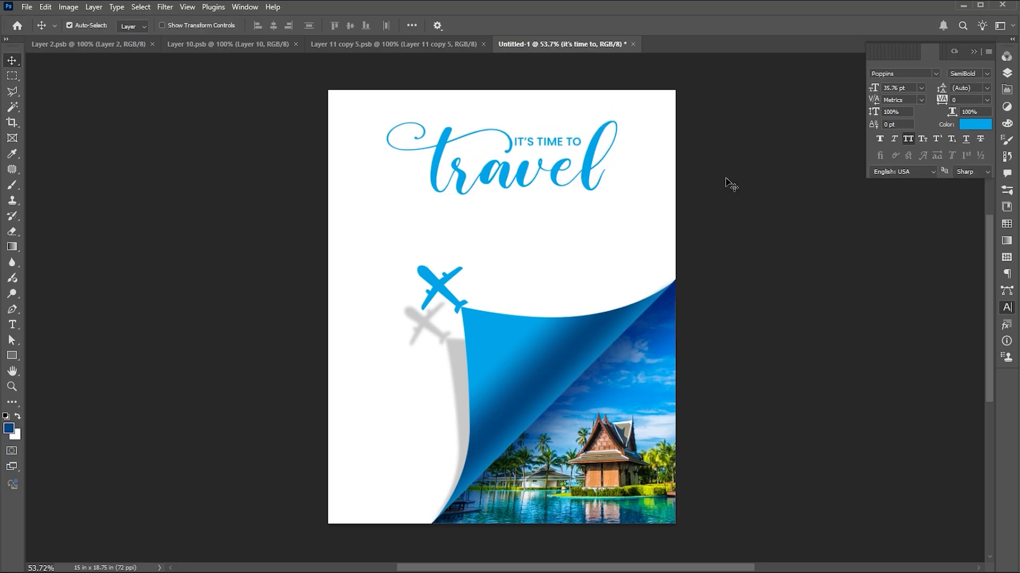
pyautogui.press('Down')
pyautogui.press('Down')
pyautogui.press('Down')
pyautogui.press('Right')
pyautogui.press('Right')
pyautogui.press('Right')
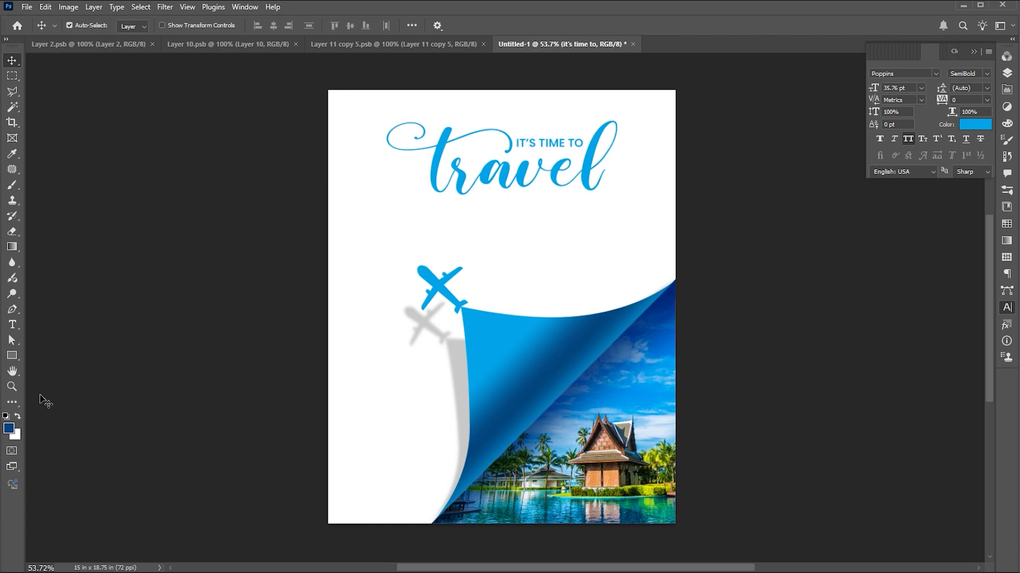
# - Add a lorem ipsum paragraph text box below the "travel" headline and set its font size to 15 pt
pyautogui.press('t')
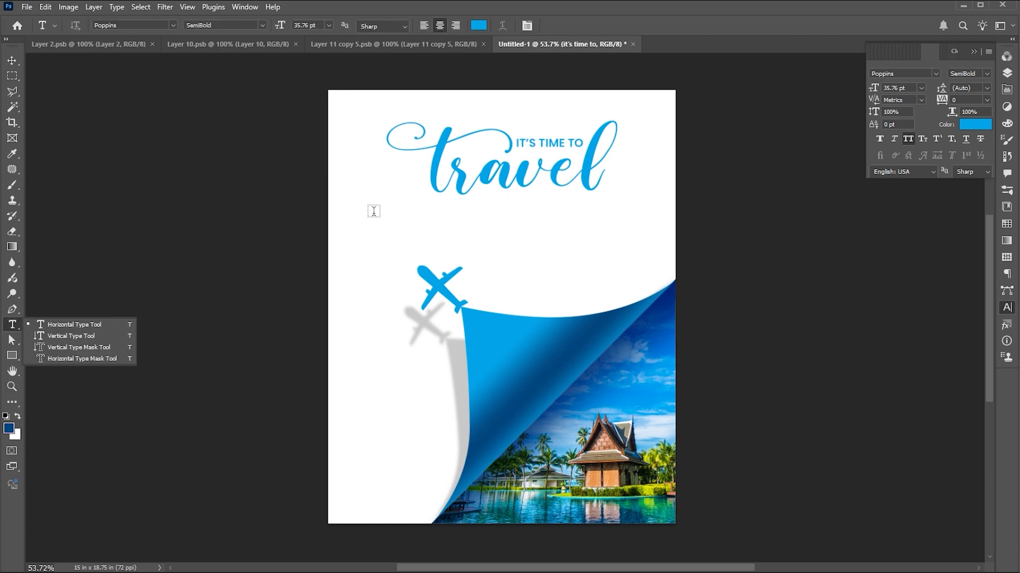
pyautogui.moveTo(363, 208); pyautogui.dragTo(674, 275)
pyautogui.click(315, 25)
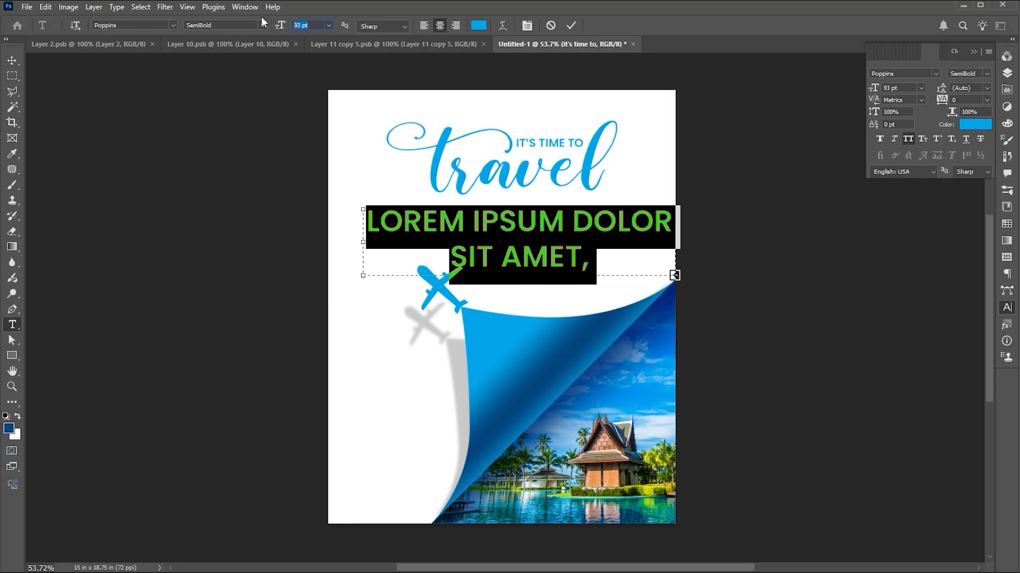
pyautogui.write('15')
pyautogui.press('Return')
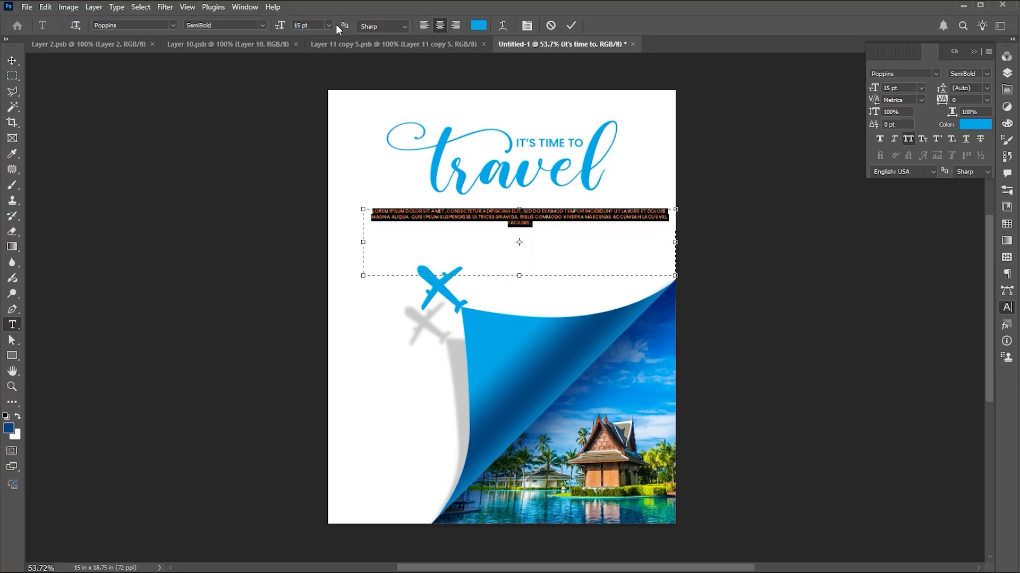
# - Set the lorem ipsum paragraph to Poppins Light and color it gray #969696
pyautogui.click(262, 25)
pyautogui.click(241, 76)
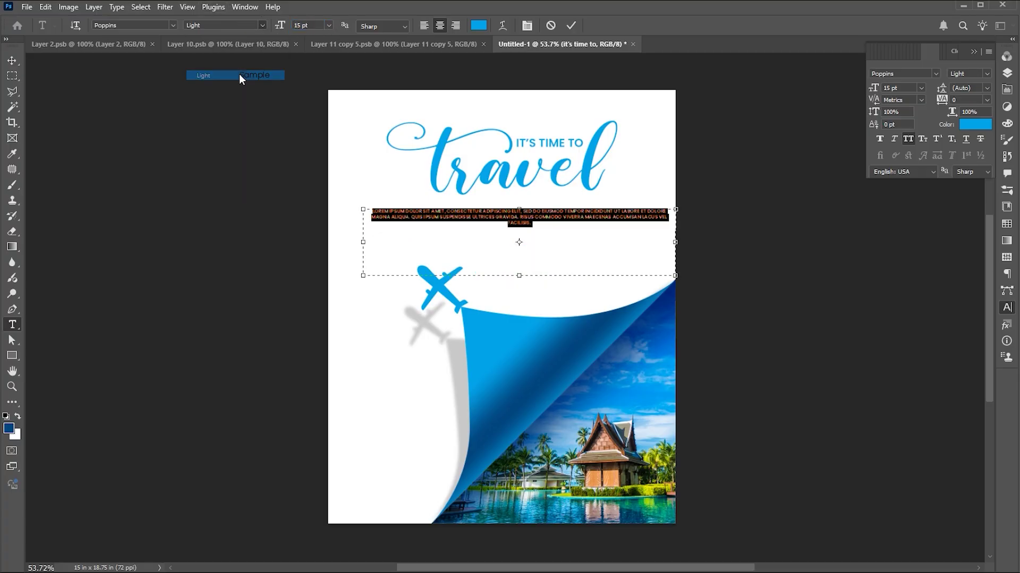
pyautogui.click(477, 26)
pyautogui.write('969696')
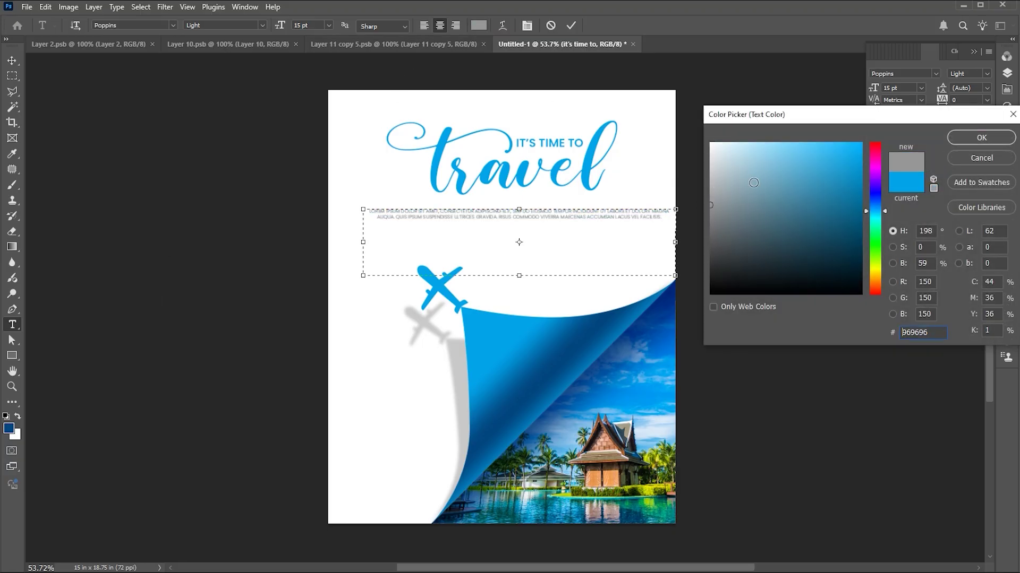
pyautogui.click(992, 140)
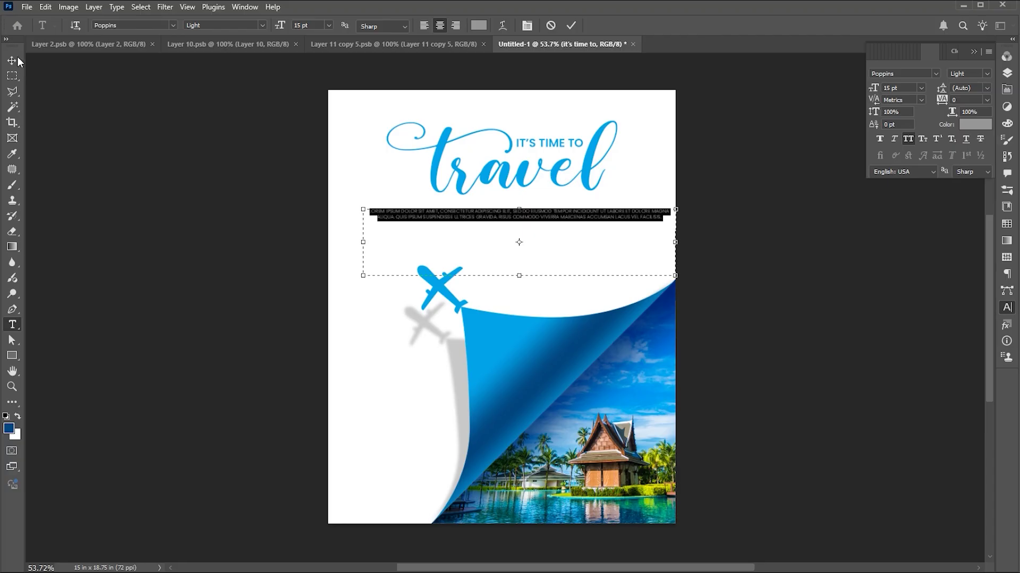
# - Commit the lorem ipsum paragraph and center it horizontally on the page
pyautogui.hotkey('ctrl', 'Return')
pyautogui.press('v')
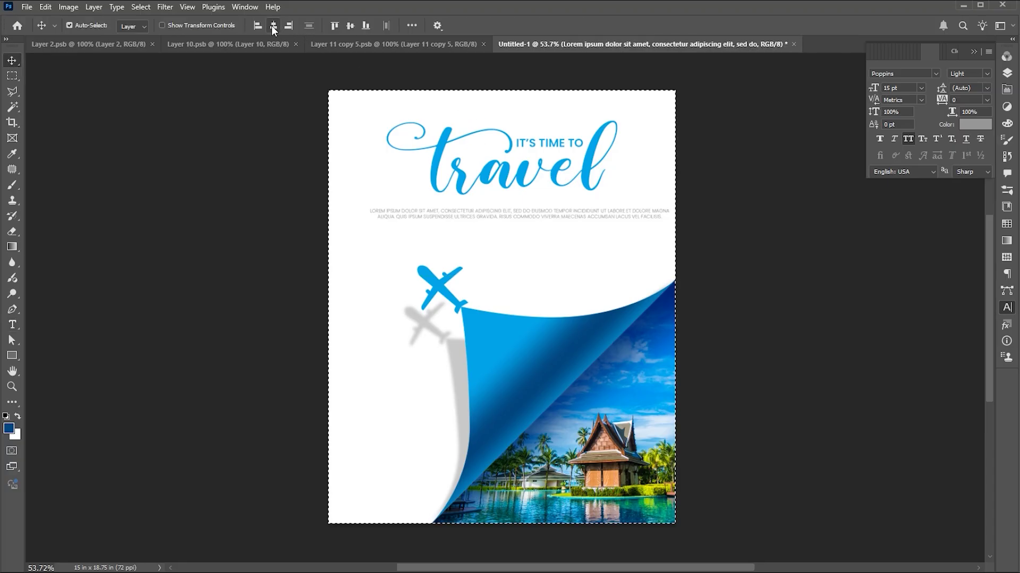
pyautogui.click(747, 228)
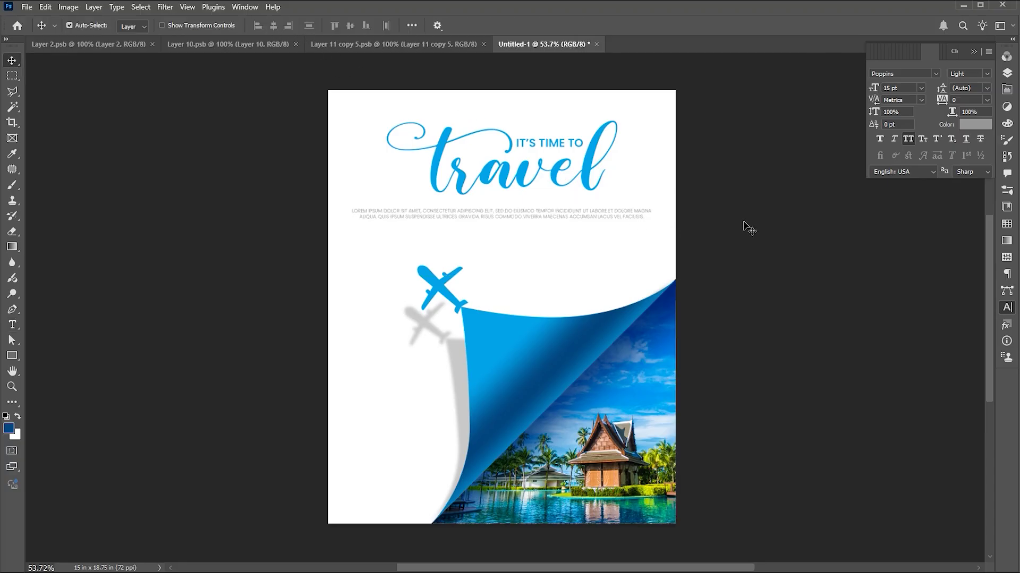
# - Duplicate "IT'S TIME TO" below the lorem ipsum paragraph and replace the copy's text with "learn creative"
pyautogui.moveTo(564, 145); pyautogui.dragTo(550, 245)
pyautogui.press('t')
pyautogui.press('Return')
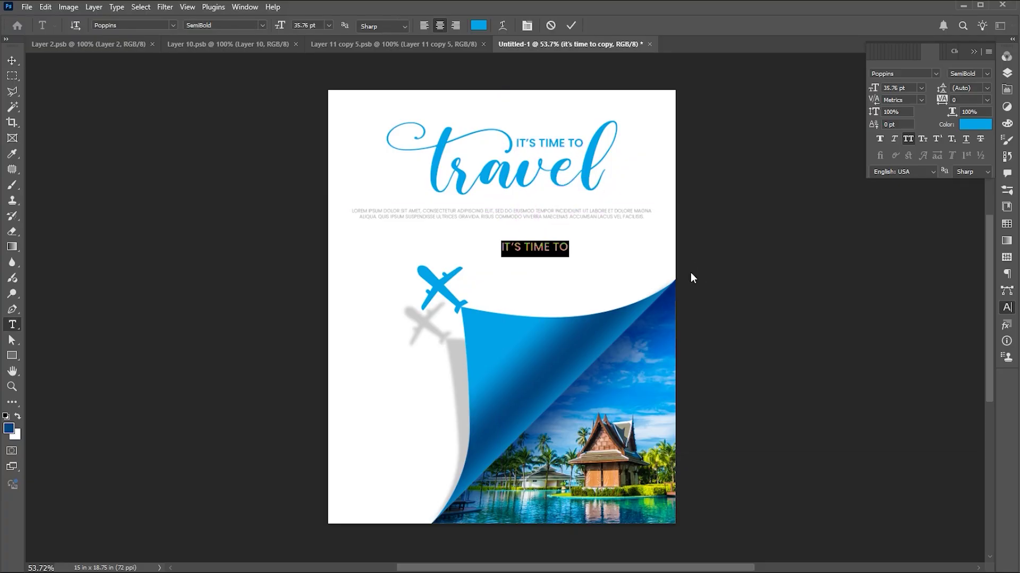
pyautogui.write('learn creativ')
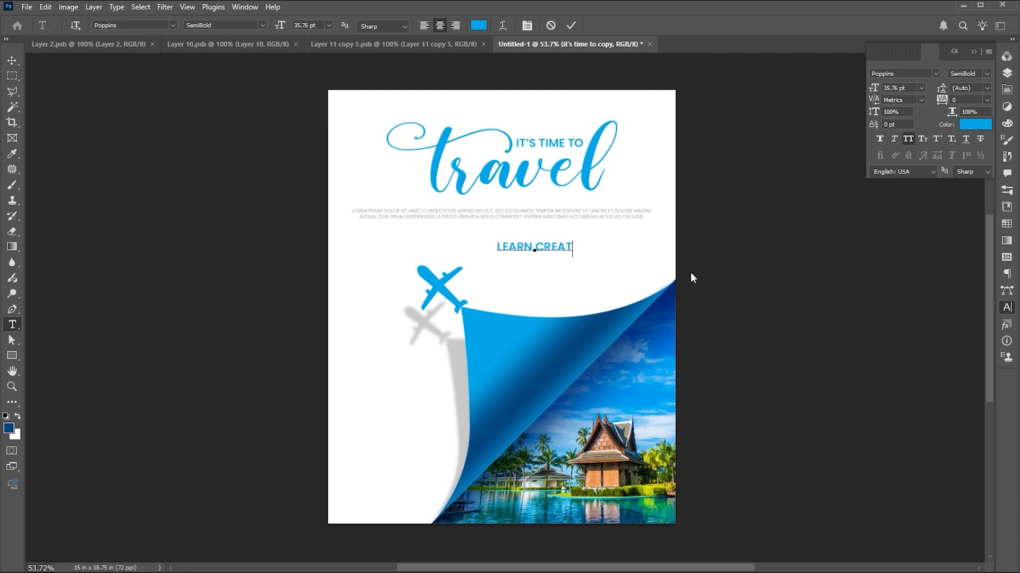
pyautogui.write('e')
pyautogui.click(12, 61)
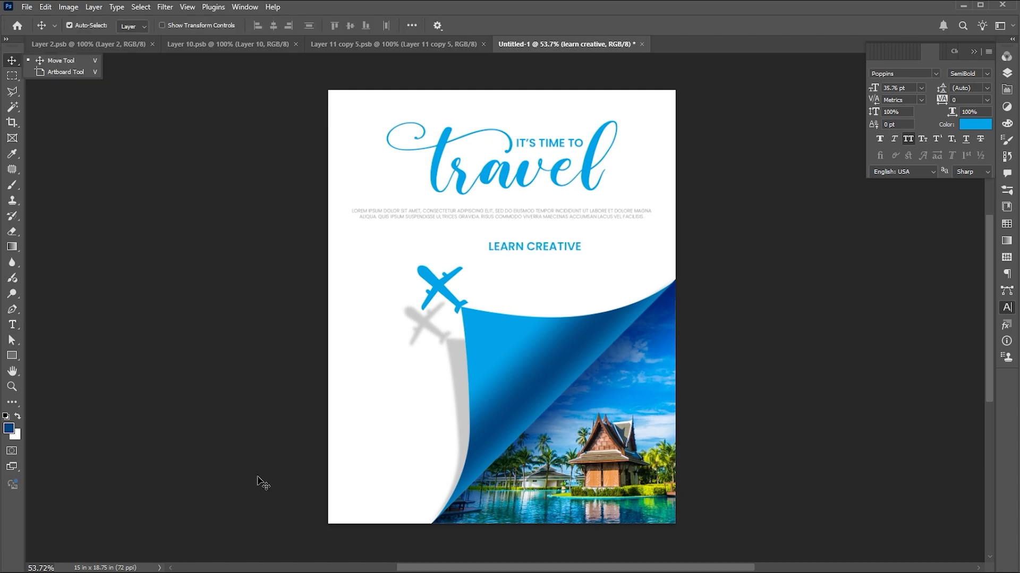
# - Draw a rectangle about 339 × 45 px just above "LEARN CREATIVE" and round its corners to 22.5 px
pyautogui.click(11, 356)
pyautogui.moveTo(466, 226); pyautogui.dragTo(573, 238)
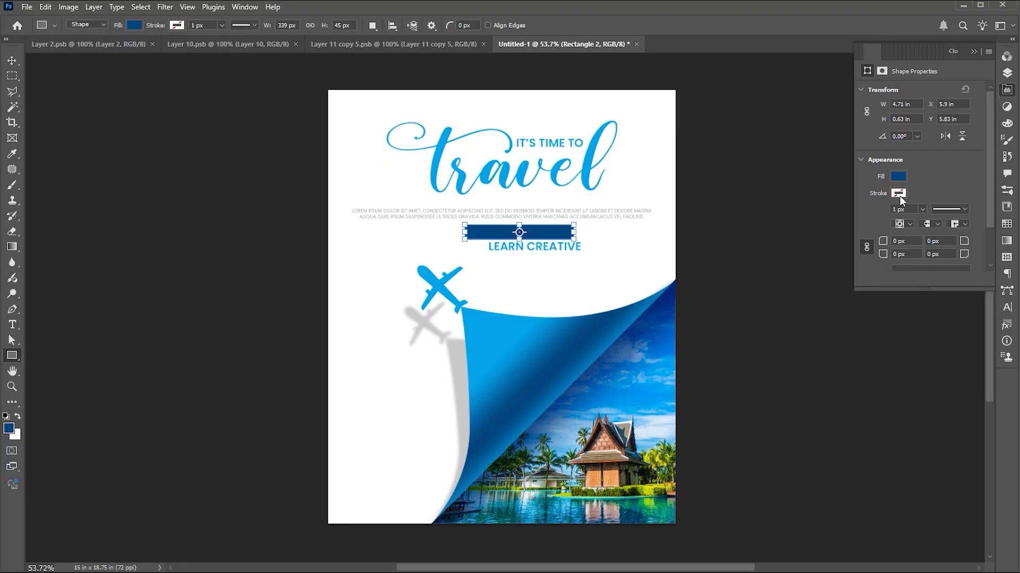
pyautogui.moveTo(883, 241); pyautogui.dragTo(977, 238)
# - Fill the rounded rectangle with the light blue used in the headline
pyautogui.click(898, 180)
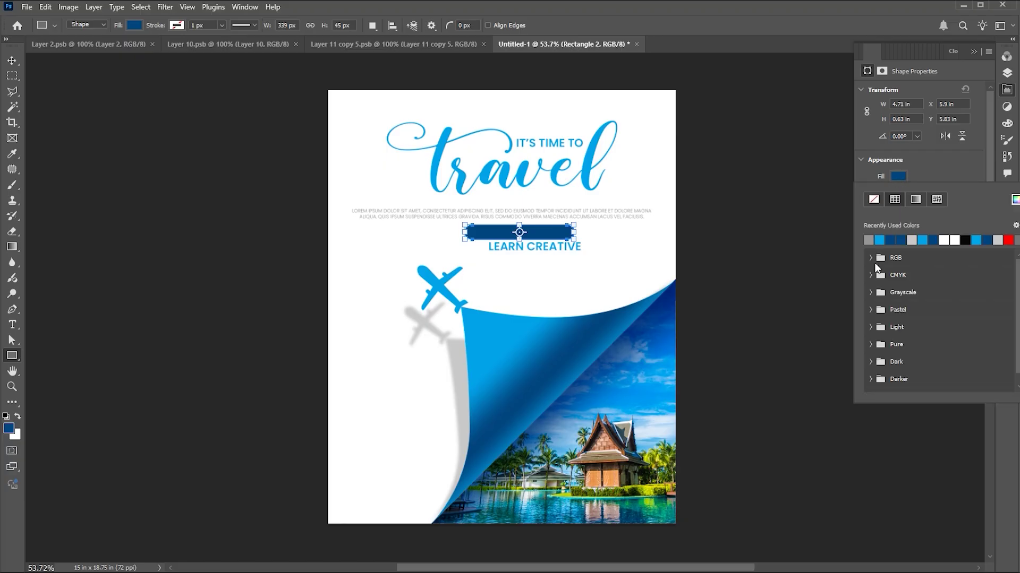
pyautogui.click(881, 240)
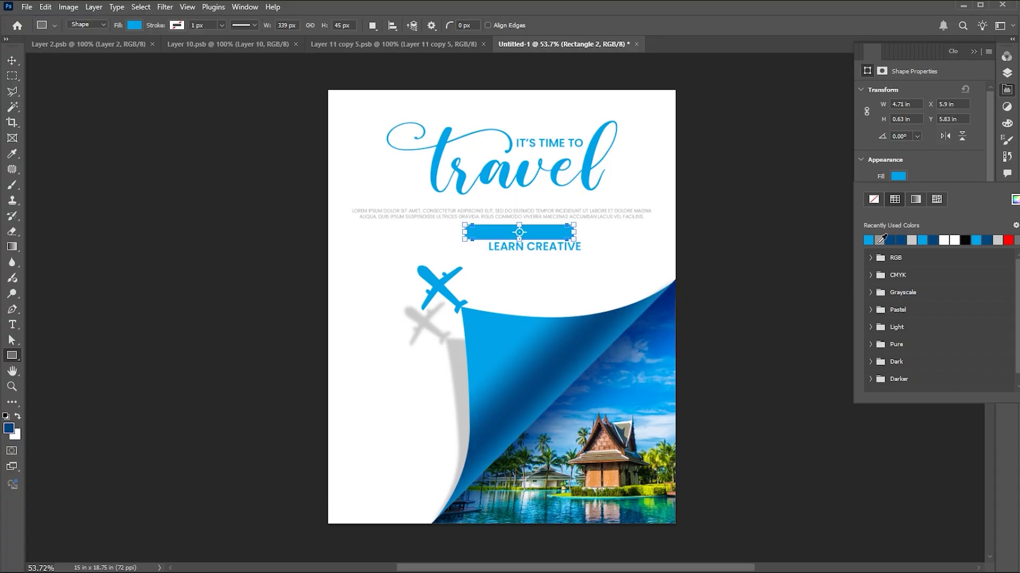
pyautogui.click(966, 59)
# - Recolor the "LEARN CREATIVE" text white, sampled from the page background
pyautogui.click(11, 62)
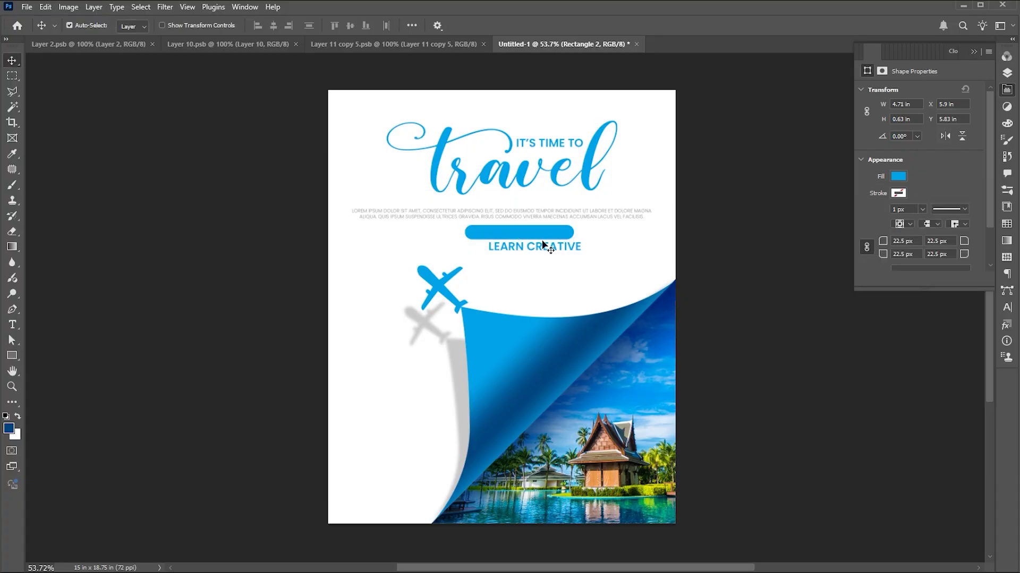
pyautogui.click(543, 249)
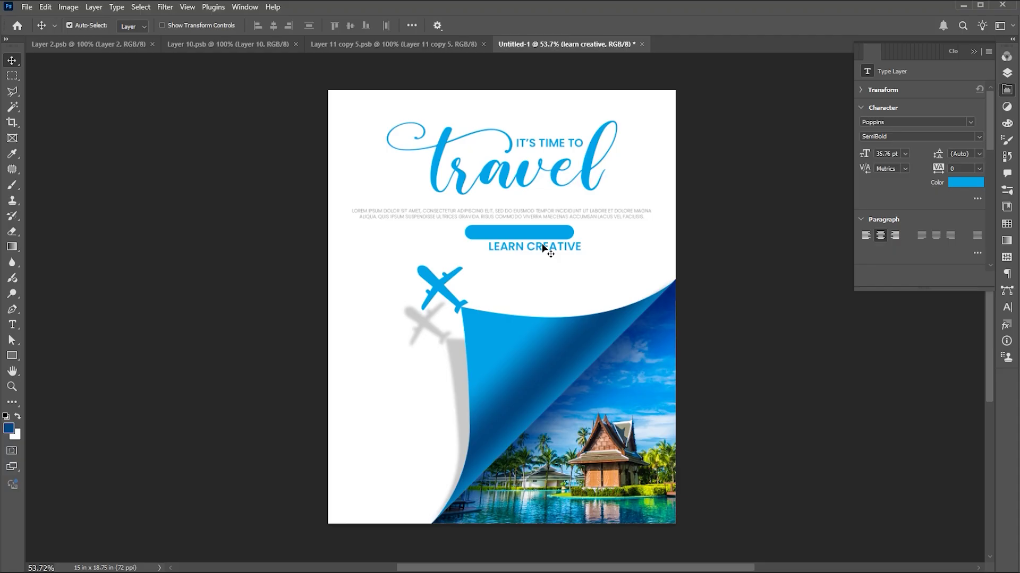
pyautogui.press('i')
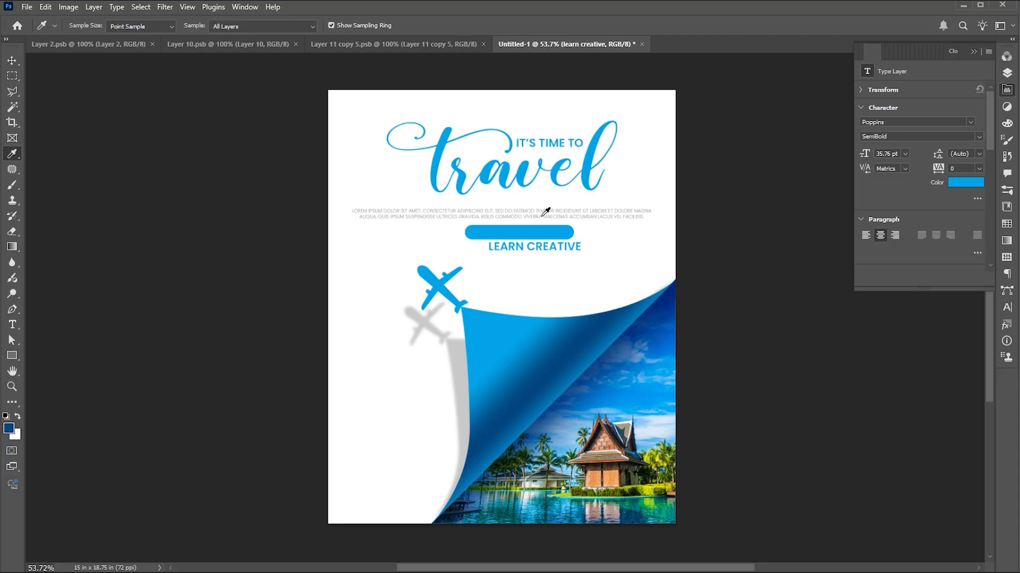
pyautogui.click(540, 216)
pyautogui.press('v')
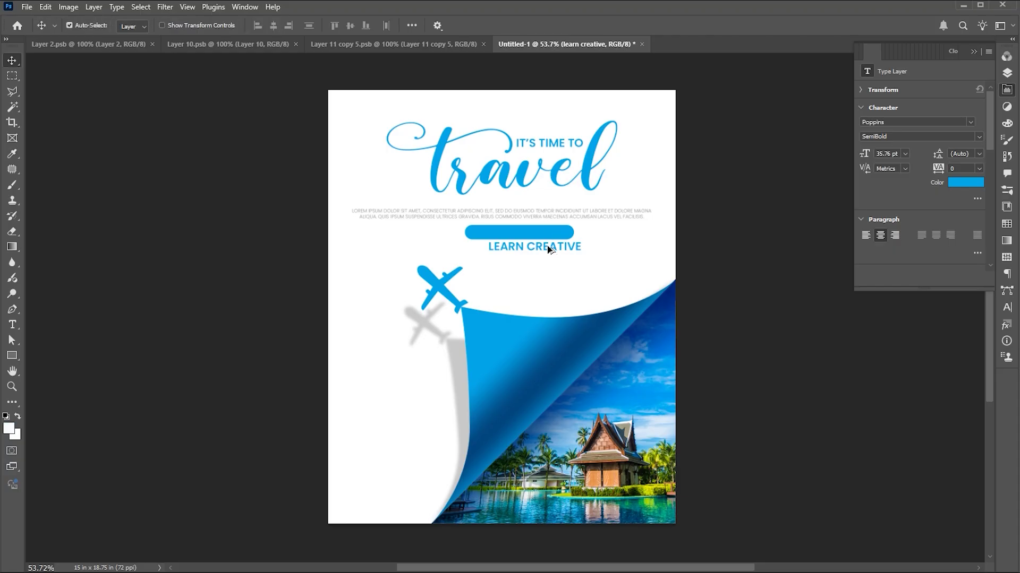
pyautogui.hotkey('alt', 'BackSpace')
# - Move "LEARN CREATIVE" onto the blue rounded rectangle and center it there
pyautogui.moveTo(547, 250); pyautogui.dragTo(534, 238)
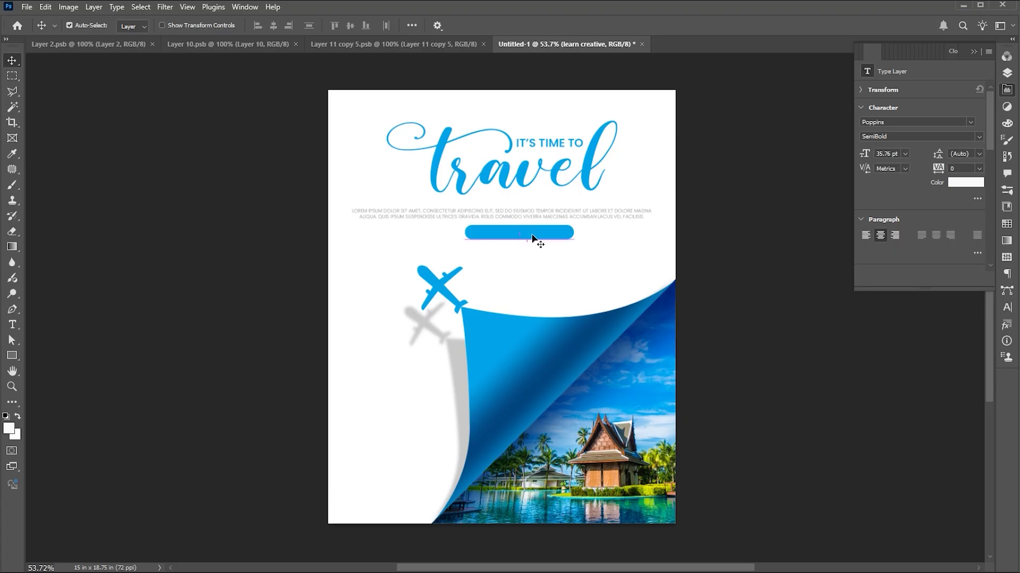
pyautogui.hotkey('ctrl', 't')
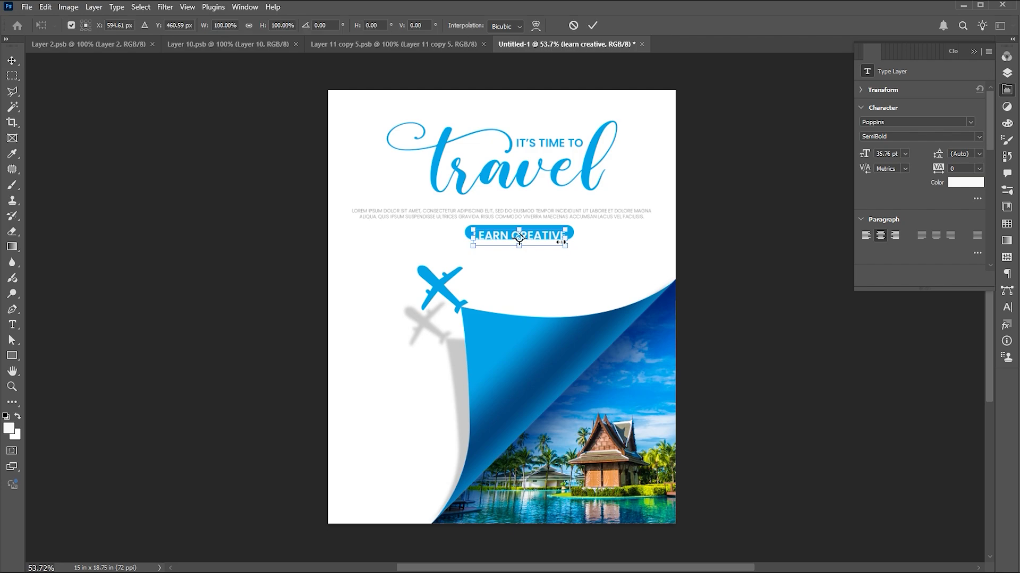
pyautogui.hotkey('ctrl', 'h')
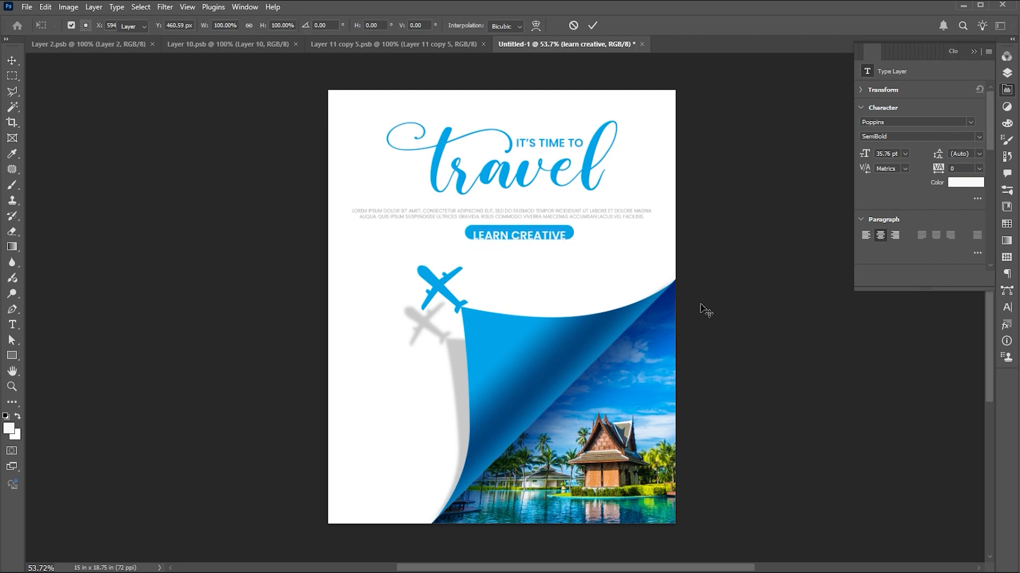
pyautogui.press('Return')
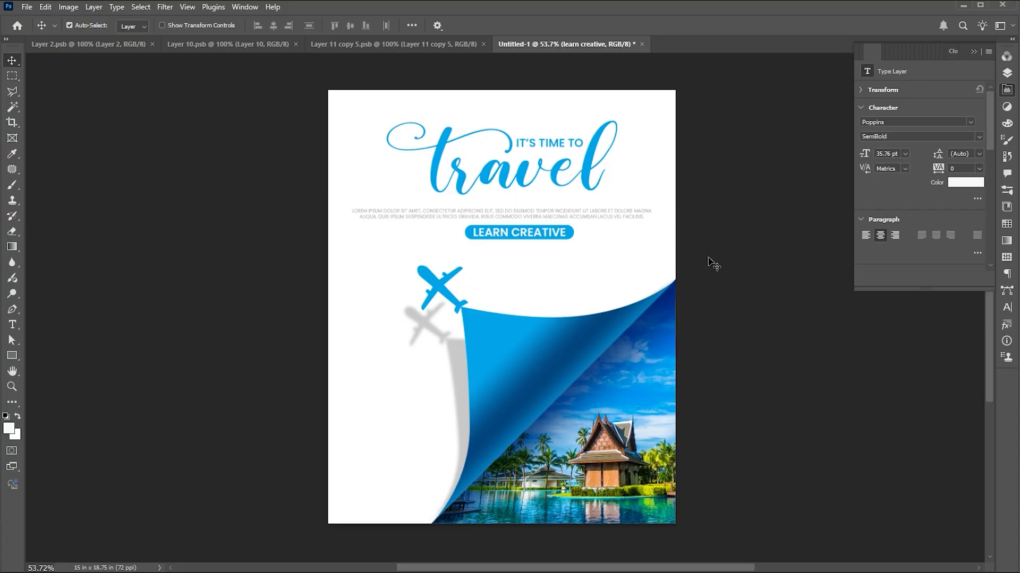
pyautogui.click(714, 264)
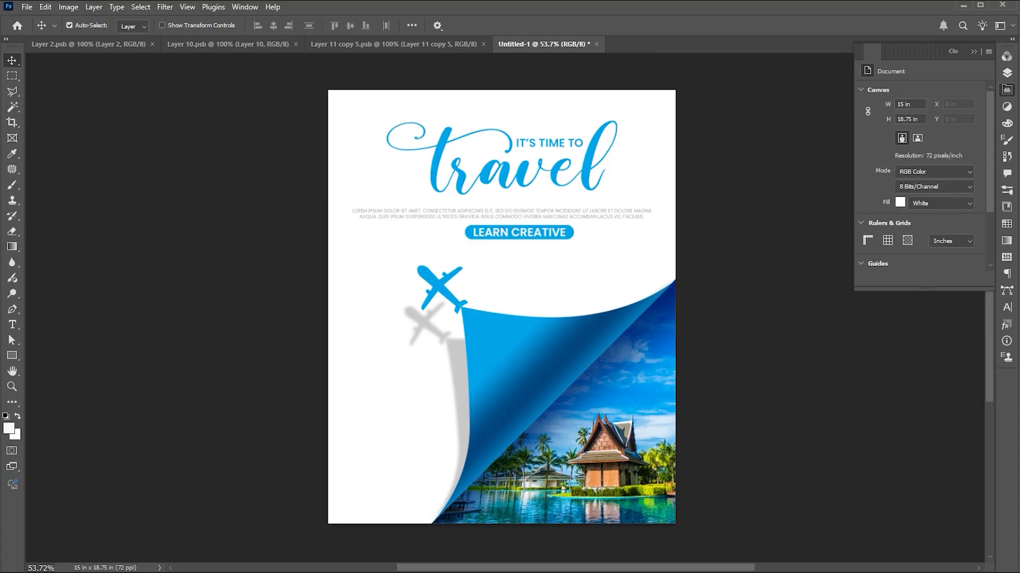
# - Draw a six-sided polygon with a 10 px corner radius, about 3.47 × 3.04 in, in the poster's lower-left white area
pyautogui.click(11, 357)
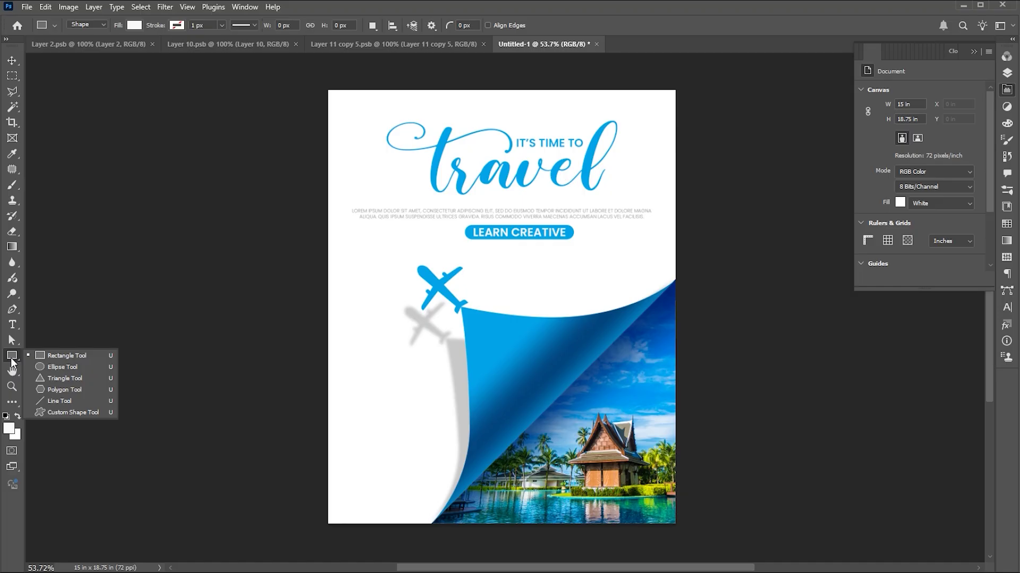
pyautogui.click(55, 390)
pyautogui.click(474, 25)
pyautogui.click(518, 25)
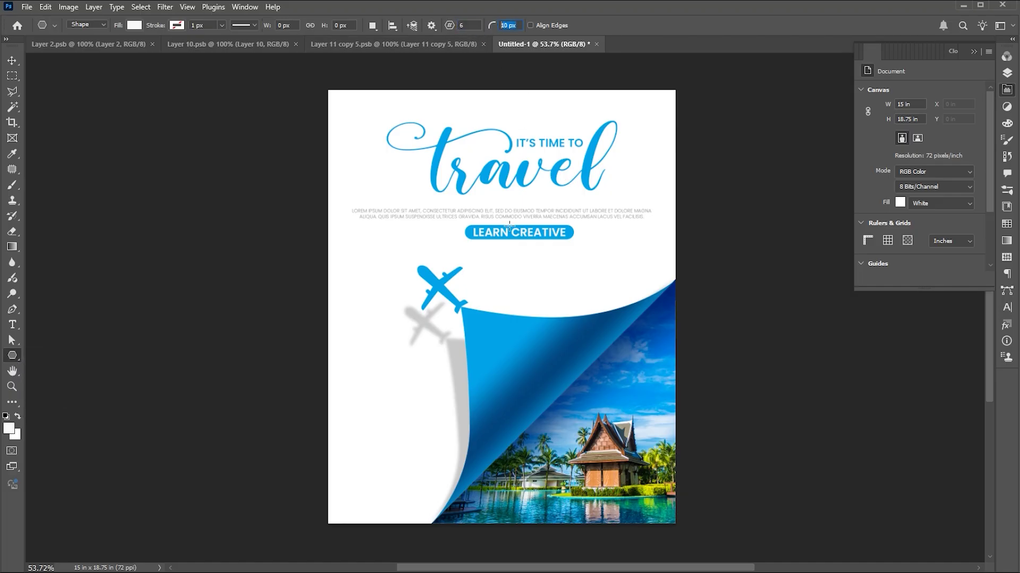
pyautogui.moveTo(374, 395); pyautogui.dragTo(454, 463)
# - Shift the hexagon slightly up and left, and fill it with the headline's light blue
pyautogui.press('v')
pyautogui.moveTo(434, 412); pyautogui.dragTo(421, 397)
pyautogui.click(897, 176)
pyautogui.click(879, 240)
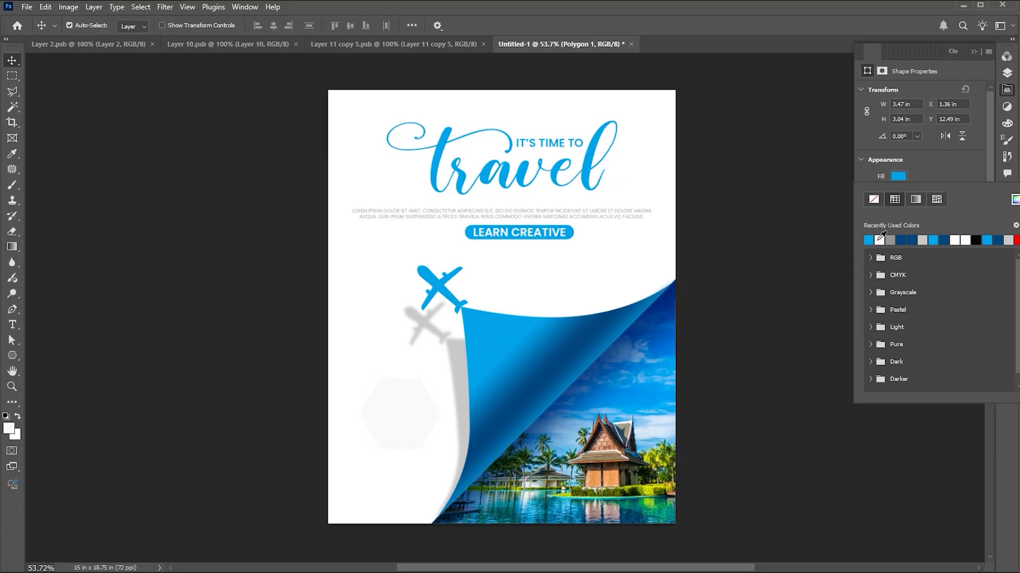
pyautogui.click(971, 52)
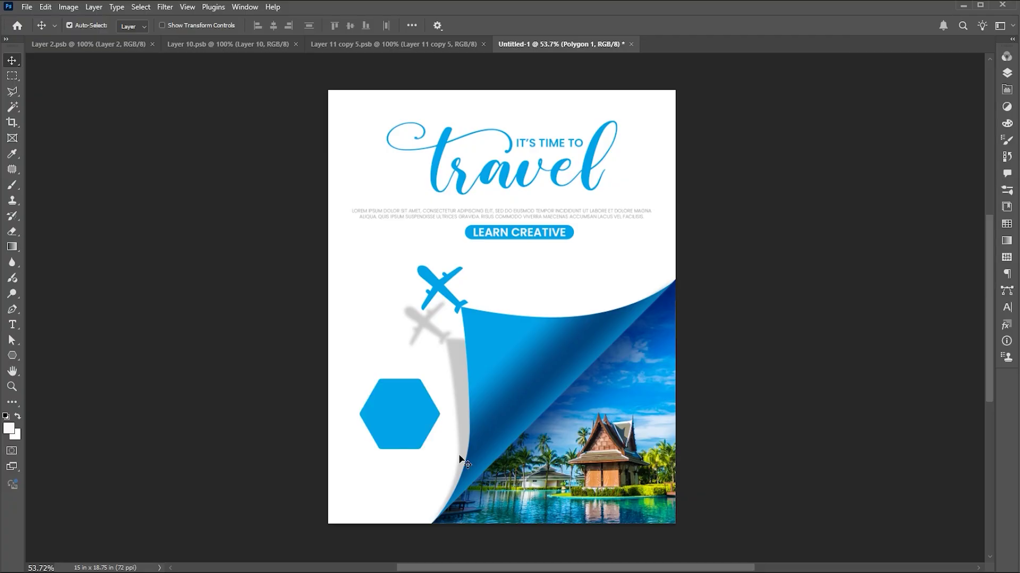
# - Enlarge the blue hexagon about its center to about 106%
pyautogui.hotkey('ctrl', 't')
pyautogui.moveTo(442, 456); pyautogui.dragTo(442, 452)
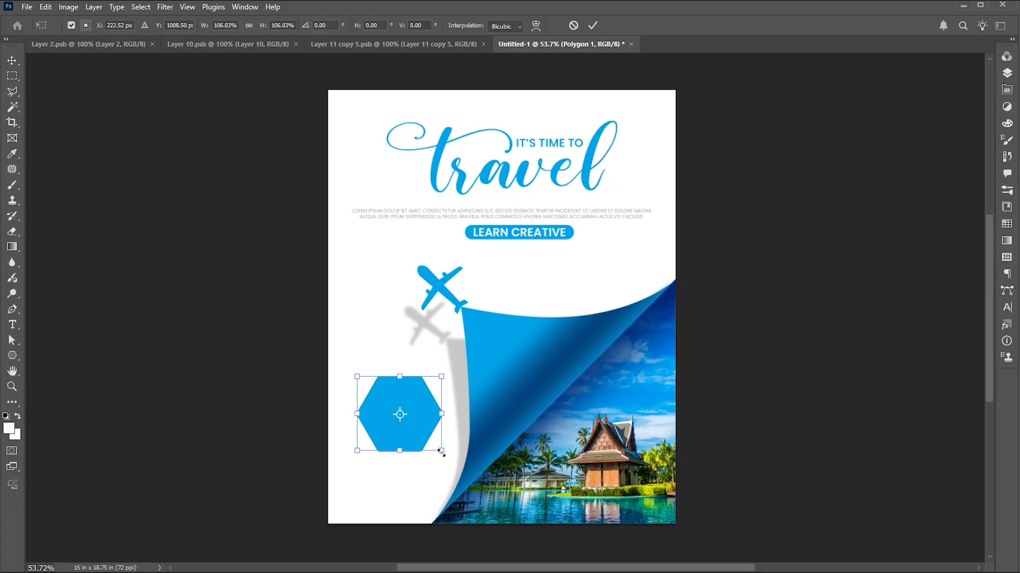
pyautogui.press('Return')
# - Duplicate the hexagon layer and shrink the copy about its center to about 3.18 × 2.79 in
pyautogui.click(1006, 73)
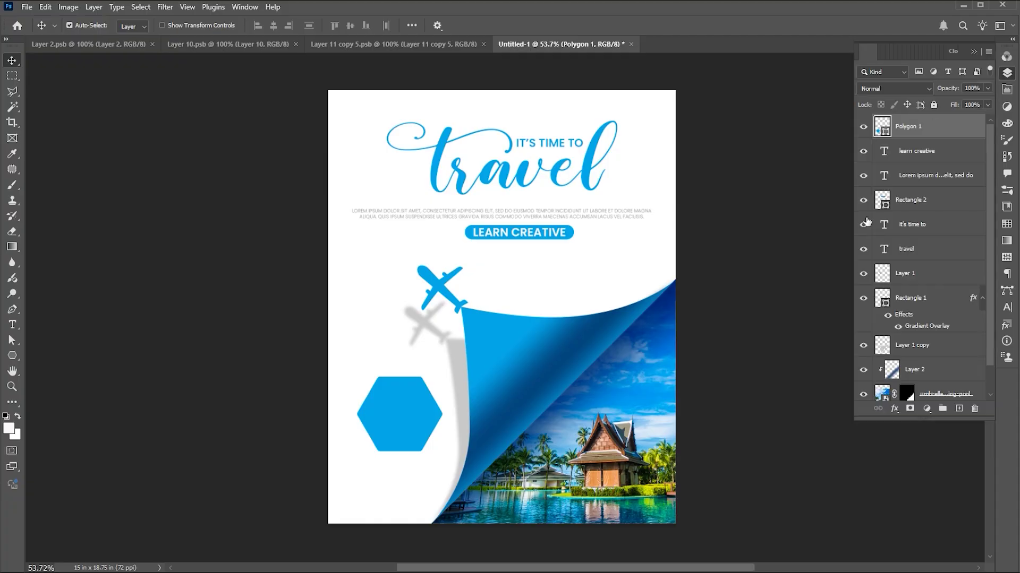
pyautogui.hotkey('ctrl', 'j')
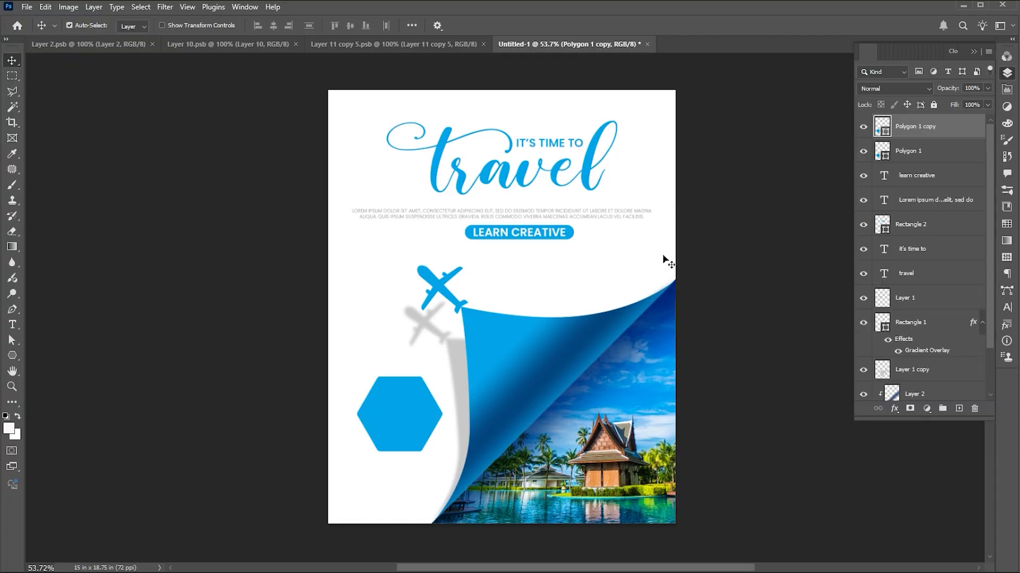
pyautogui.hotkey('ctrl', 't')
pyautogui.moveTo(441, 377); pyautogui.dragTo(437, 379)
pyautogui.press('Return')
# - Give the smaller hexagon copy a white stroke with the dashed line style, dash 4 and gap 2
pyautogui.click(1007, 90)
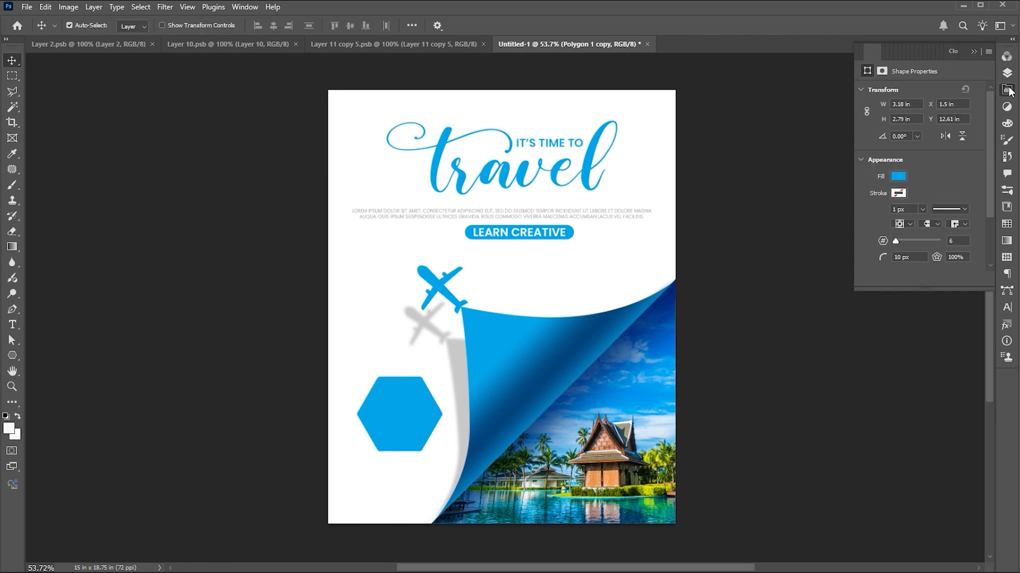
pyautogui.click(898, 177)
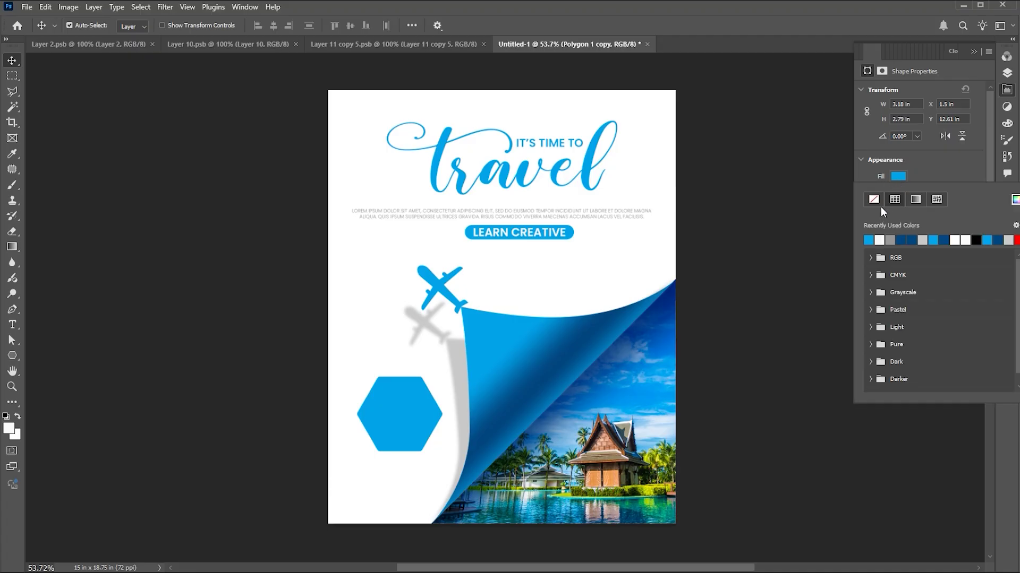
pyautogui.click(917, 168)
pyautogui.click(899, 193)
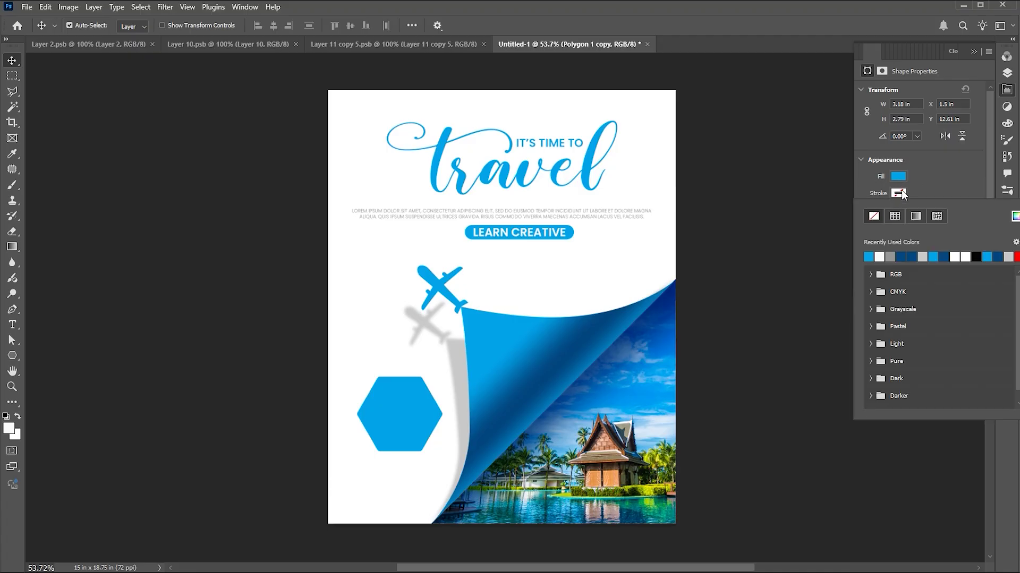
pyautogui.click(880, 257)
pyautogui.click(926, 176)
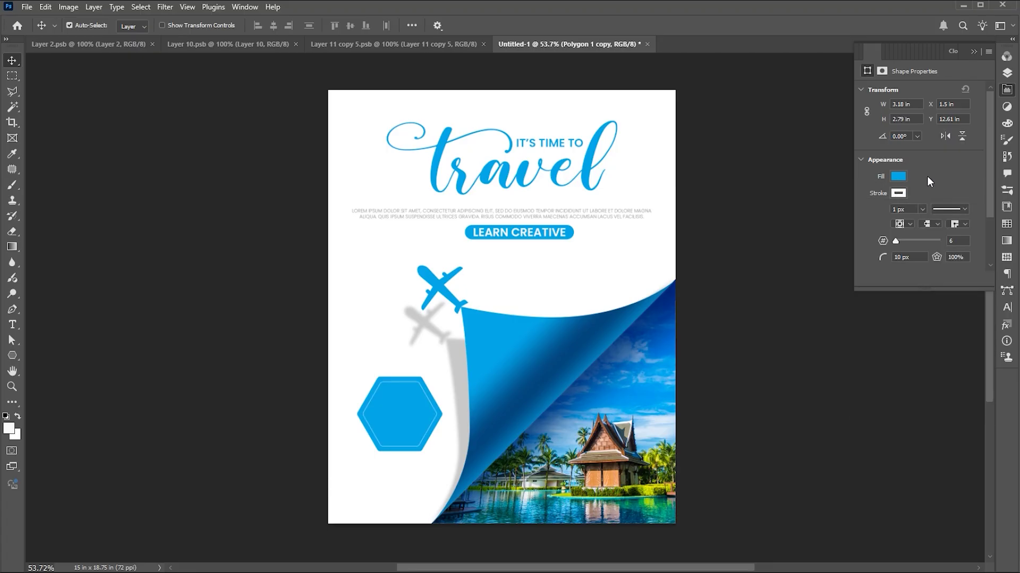
pyautogui.click(938, 211)
pyautogui.click(919, 272)
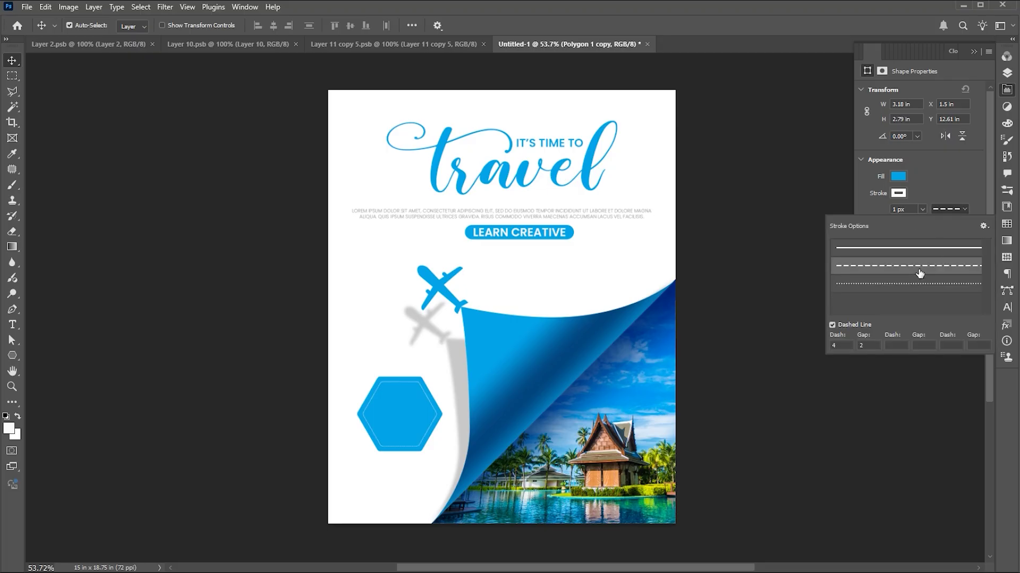
# - Set the gap of the smaller hexagon's dashed white stroke to 6
pyautogui.click(935, 184)
pyautogui.click(963, 212)
pyautogui.write('6')
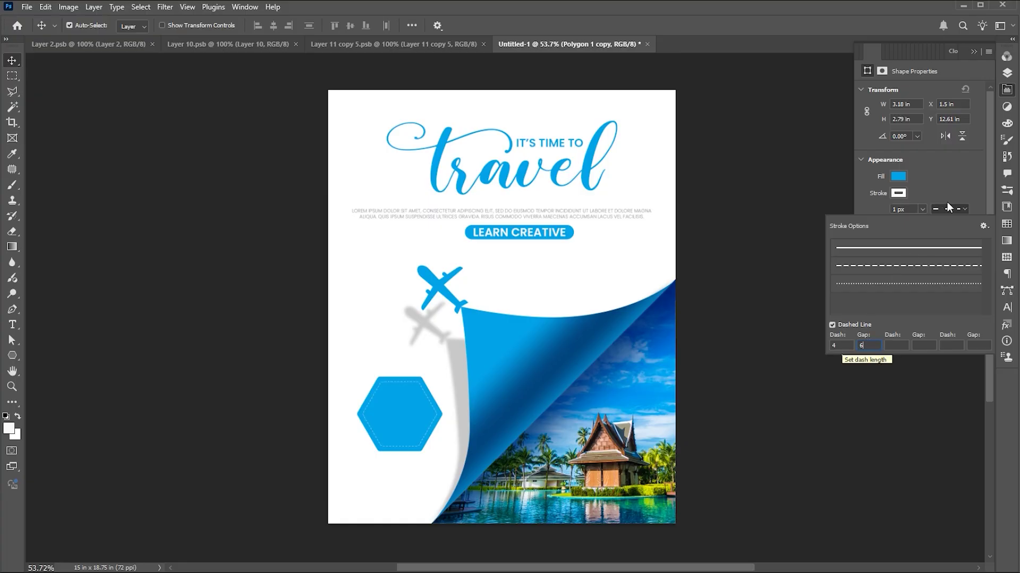
pyautogui.click(953, 187)
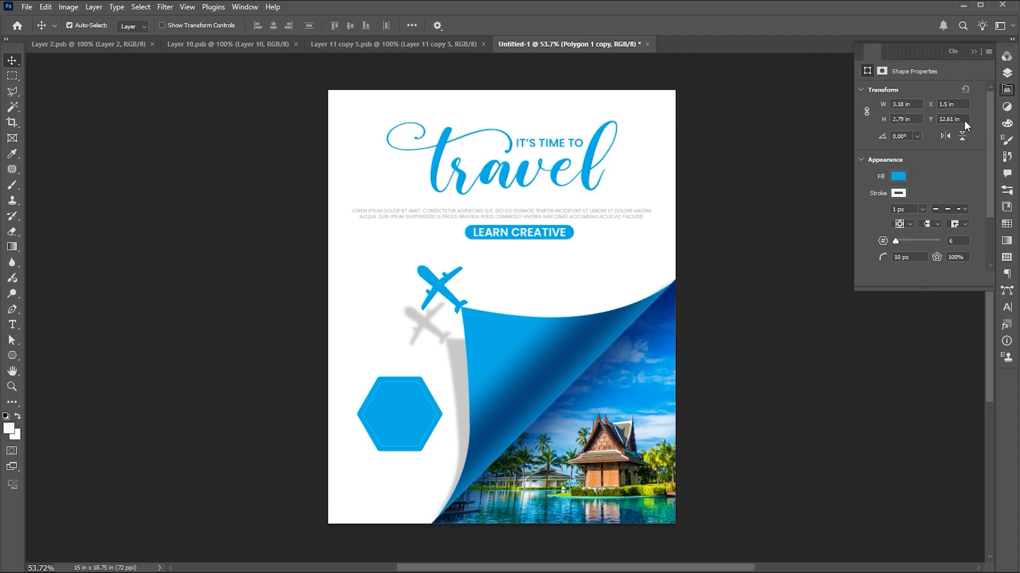
pyautogui.click(973, 51)
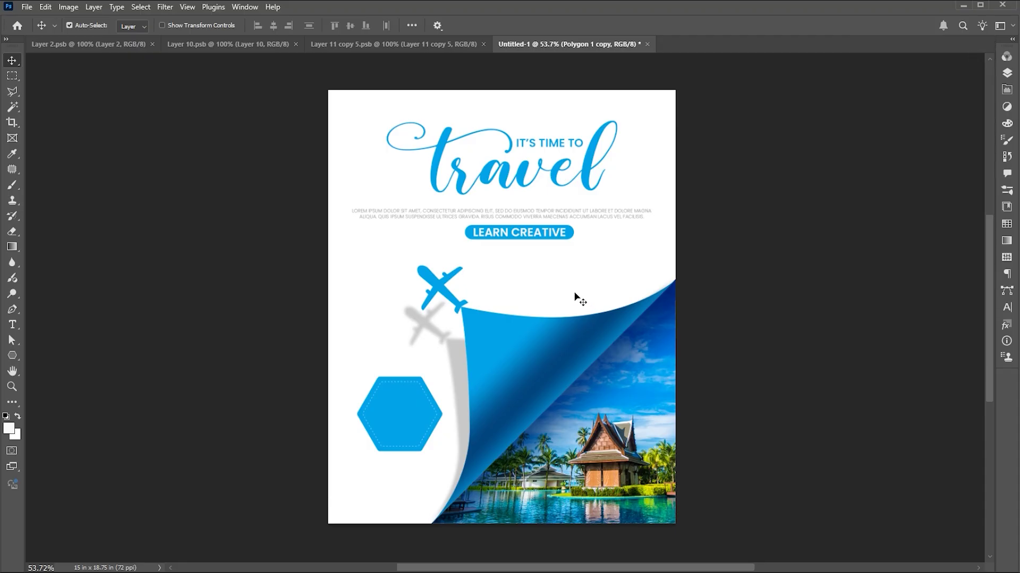
# - Copy the "Learn Creative" text onto the hexagon, bring it to the front and change it to "30"
pyautogui.moveTo(499, 273); pyautogui.dragTo(412, 420)
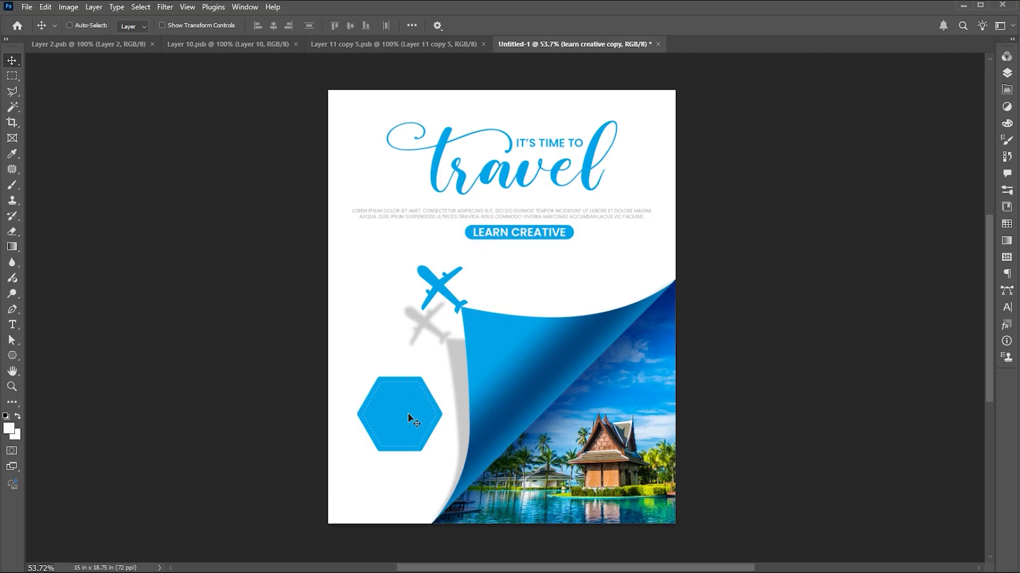
pyautogui.hotkey('ctrl', ']')
pyautogui.doubleClick(409, 417)
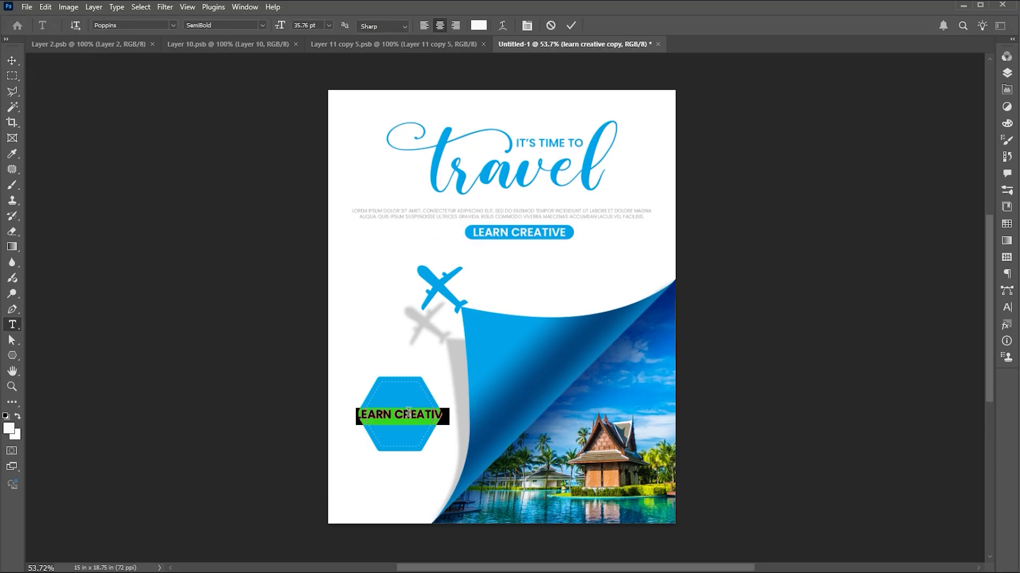
pyautogui.write('30')
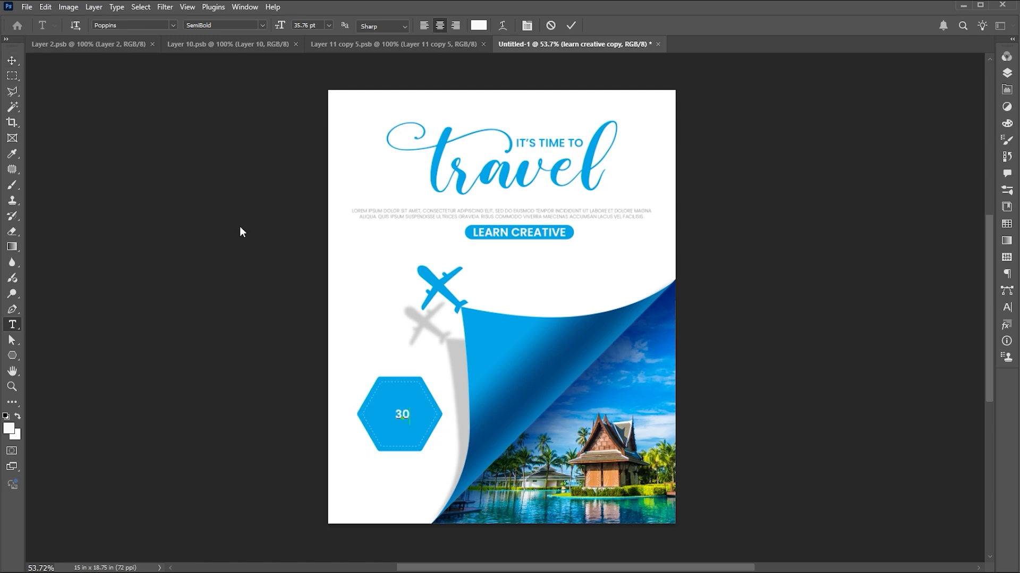
# - Enlarge the "30" to about 113 pt and add a copy just below it reading "OFF"
pyautogui.click(12, 60)
pyautogui.hotkey('ctrl', 't')
pyautogui.moveTo(410, 425)
pyautogui.mouseDown()
pyautogui.moveTo(421, 445)
pyautogui.moveTo(409, 425)
pyautogui.moveTo(409, 443)
pyautogui.mouseUp()
pyautogui.press('Return')
pyautogui.press('t')
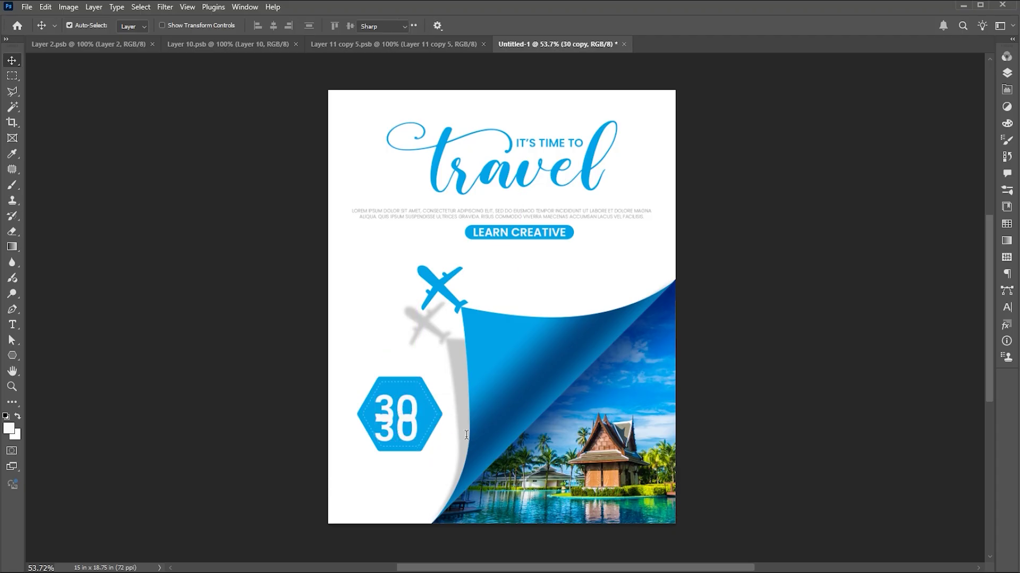
pyautogui.press('Return')
pyautogui.write('OFF')
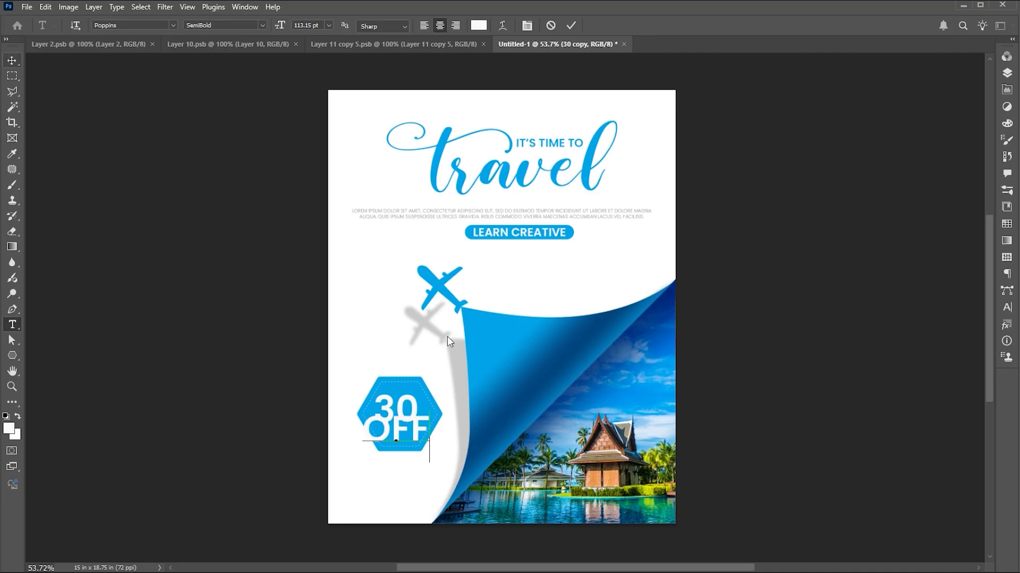
pyautogui.hotkey('ctrl', 'Return')
# - Shrink the "OFF" text to about 61.3 pt and nudge it right and down to center it beneath the "30"
pyautogui.hotkey('ctrl', 't')
pyautogui.moveTo(436, 403); pyautogui.dragTo(414, 420)
pyautogui.press('Return')
pyautogui.press('Right')
pyautogui.press('Right')
pyautogui.press('Right')
pyautogui.press('Right')
pyautogui.press('Right')
pyautogui.press('Down')
pyautogui.press('Down')
pyautogui.press('Down')
pyautogui.press('Down')
pyautogui.press('Down')
pyautogui.press('Down')
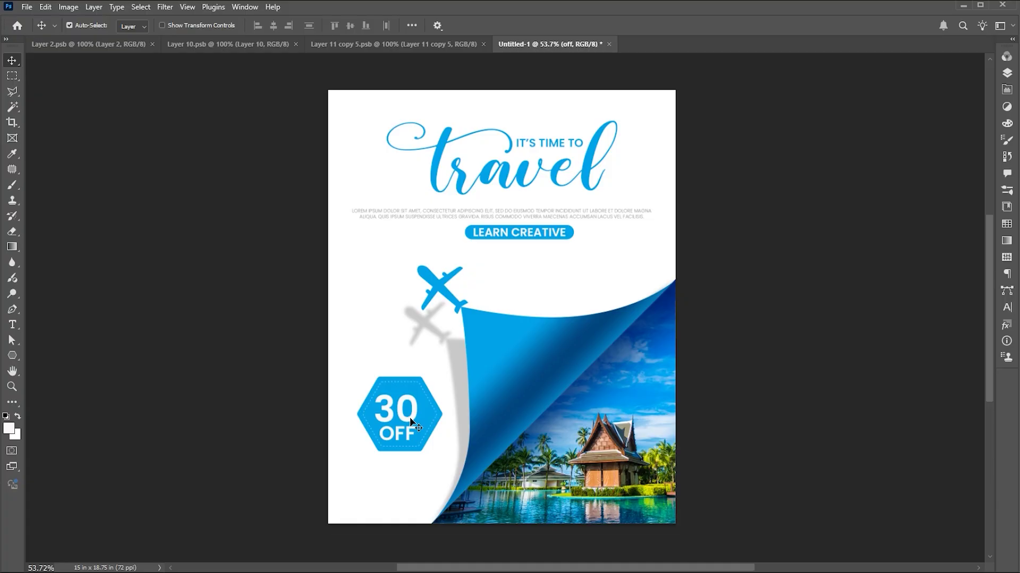
# - Hide the lower-right part of the zero in "30" with an inverted layer mask made from a rectangular selection
pyautogui.click(411, 421)
pyautogui.click(1007, 72)
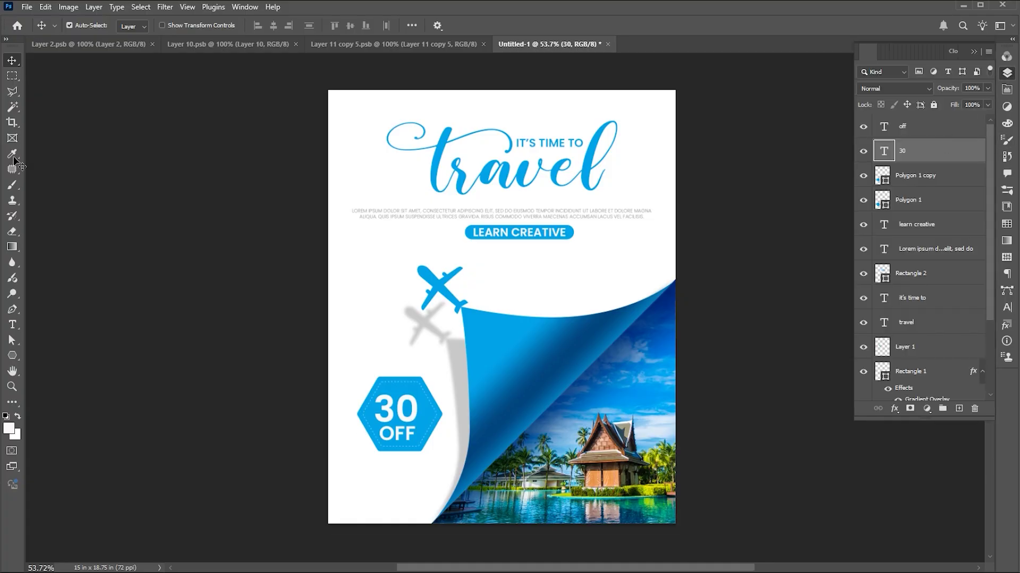
pyautogui.click(12, 75)
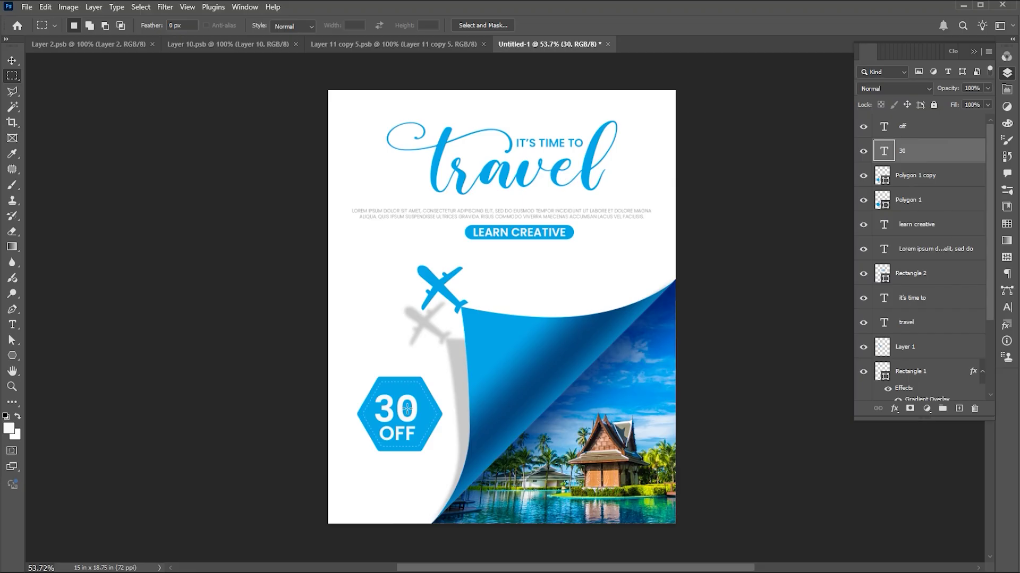
pyautogui.moveTo(407, 409); pyautogui.dragTo(422, 424)
pyautogui.click(910, 409)
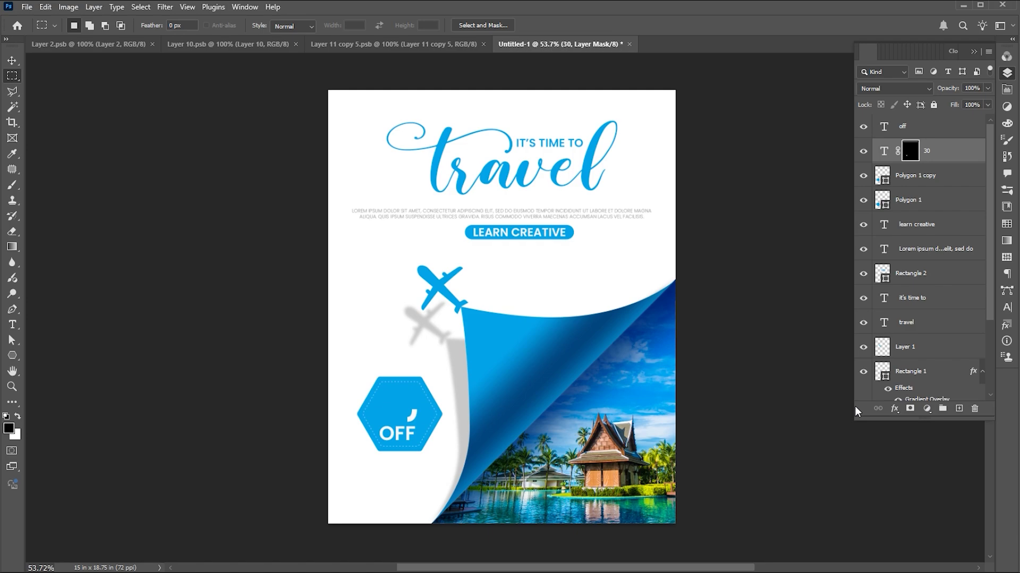
pyautogui.hotkey('ctrl', 'i')
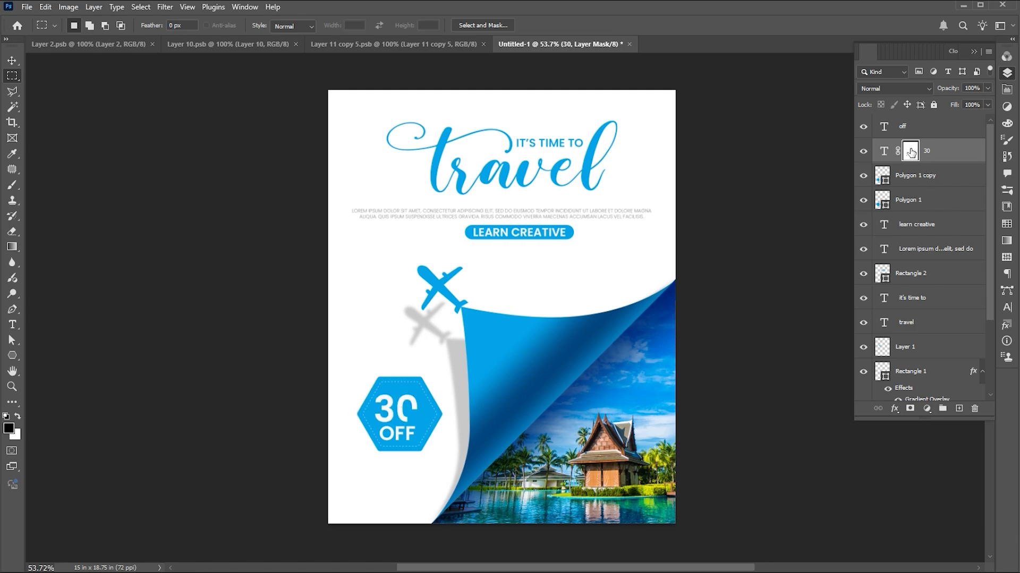
# - Duplicate the "OFF" text up beside the zero and change the copy to "%"
pyautogui.press('z')
pyautogui.moveTo(373, 421); pyautogui.dragTo(456, 378)
pyautogui.press('v')
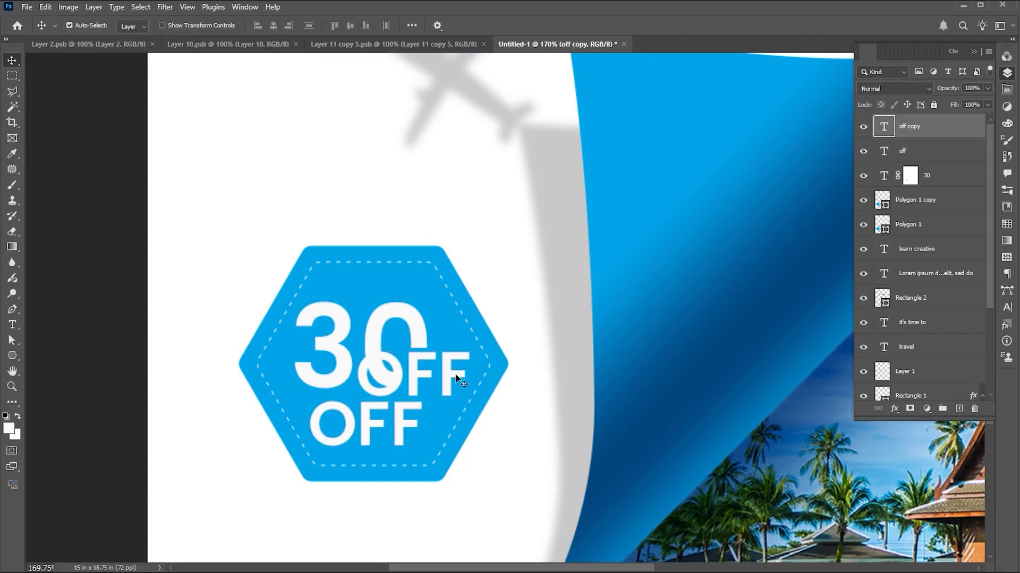
pyautogui.press('t')
pyautogui.doubleClick(456, 373)
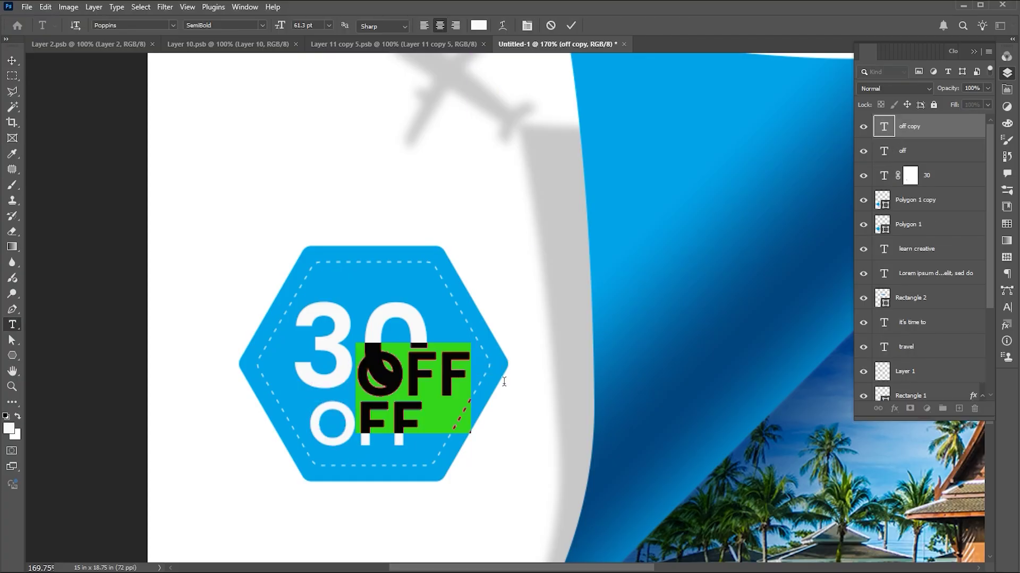
pyautogui.write('%')
pyautogui.hotkey('ctrl', 'Return')
# - Scale the "%" sign to about 78.53% and nudge it left into the cut-out of the zero
pyautogui.hotkey('ctrl', 't')
pyautogui.moveTo(440, 346); pyautogui.dragTo(438, 360)
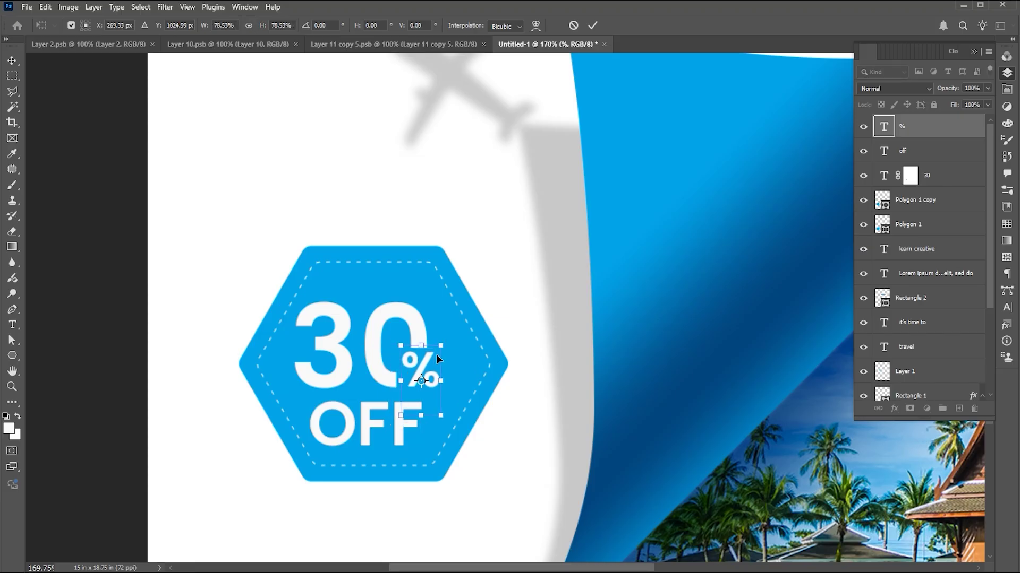
pyautogui.press('Left')
pyautogui.press('Left')
pyautogui.press('Left')
pyautogui.press('Left')
pyautogui.press('Left')
pyautogui.press('Left')
pyautogui.press('Left')
pyautogui.press('Left')
pyautogui.press('Left')
pyautogui.press('Down')
pyautogui.press('Left')
pyautogui.press('Left')
pyautogui.press('Left')
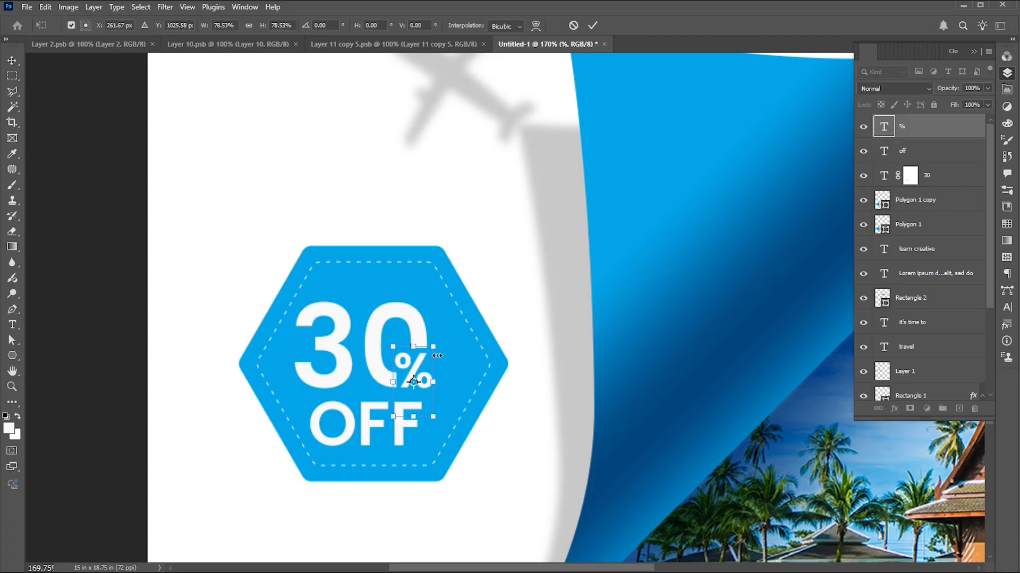
pyautogui.press('Return')
pyautogui.hotkey('ctrl', '0')
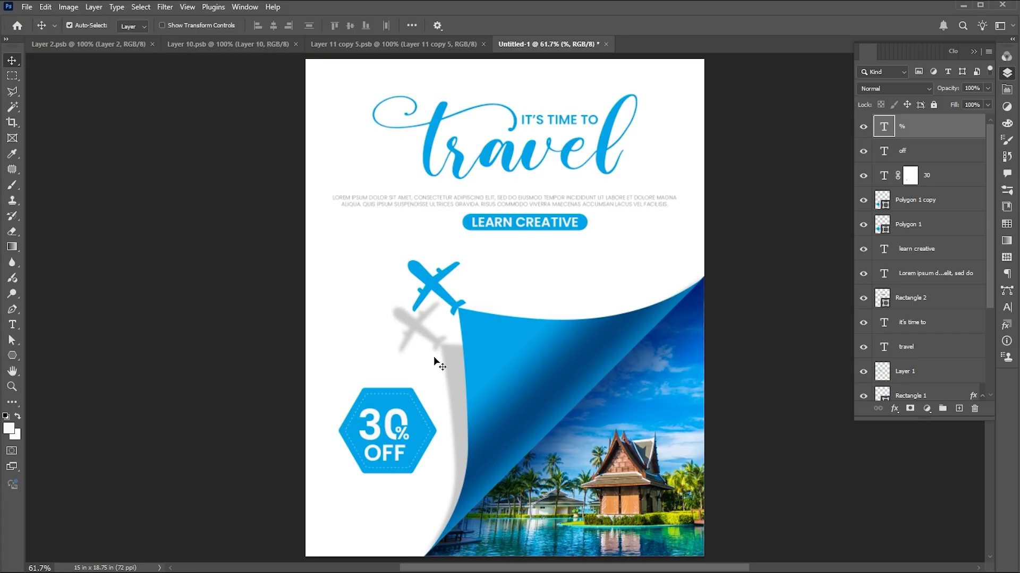
# - Bring the dotted world map from Layer 10.psb behind the headline and stack its layer directly above the Background
pyautogui.click(252, 45)
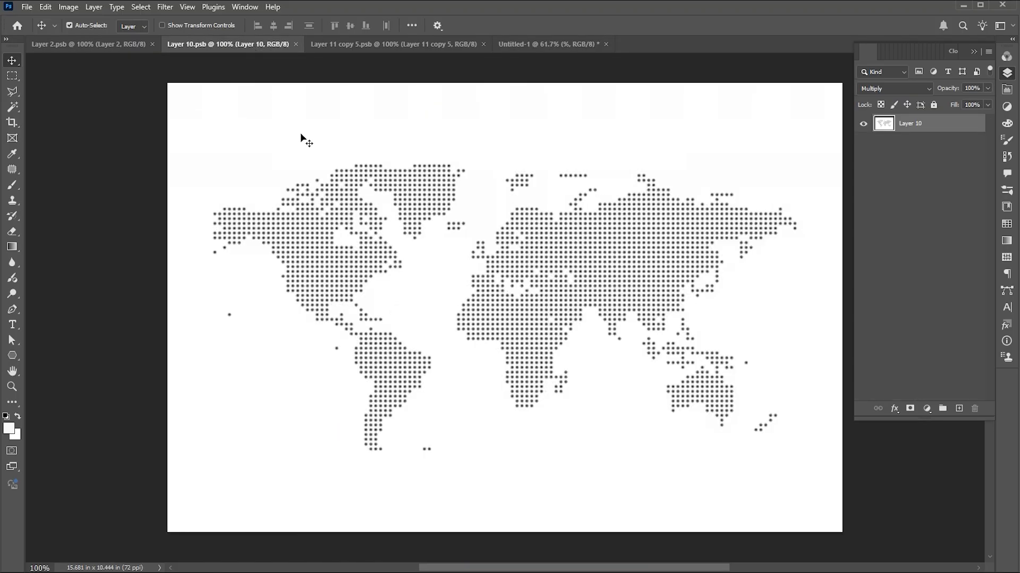
pyautogui.moveTo(340, 237); pyautogui.dragTo(655, 146)
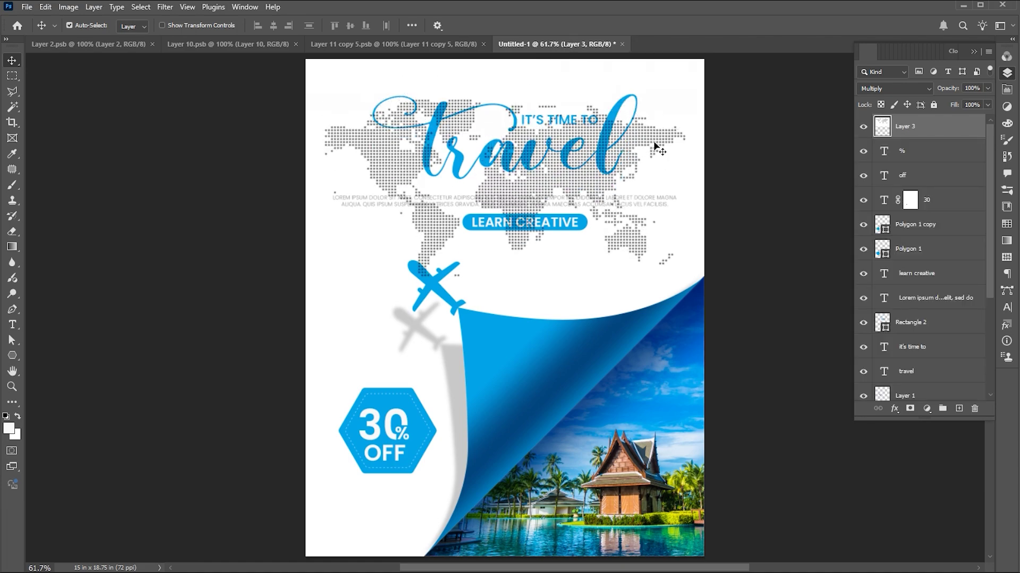
pyautogui.moveTo(964, 133); pyautogui.dragTo(944, 384)
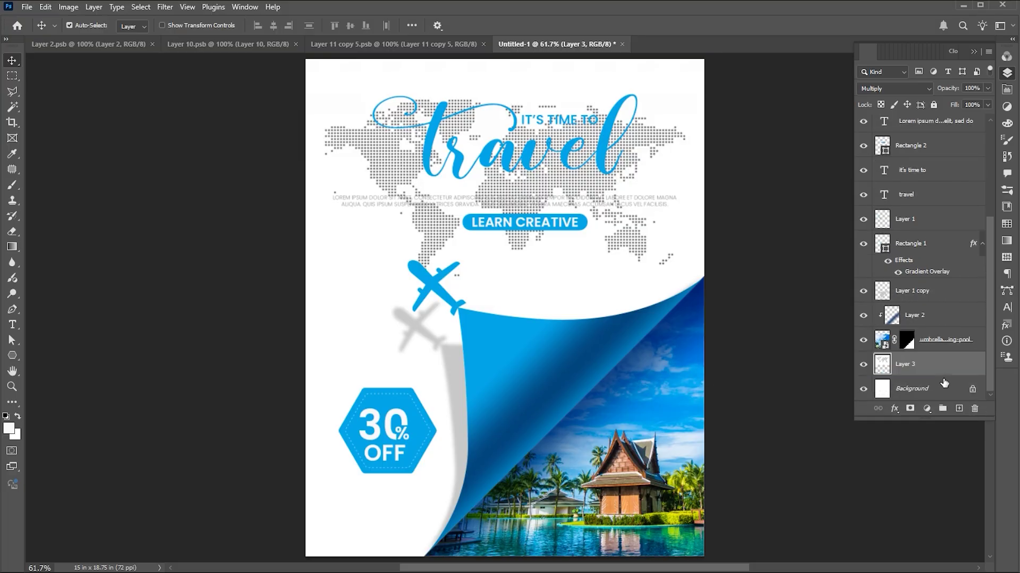
# - Lower the world map layer's opacity to 15%
pyautogui.click(973, 88)
pyautogui.write('12')
pyautogui.press('Return')
pyautogui.click(956, 89)
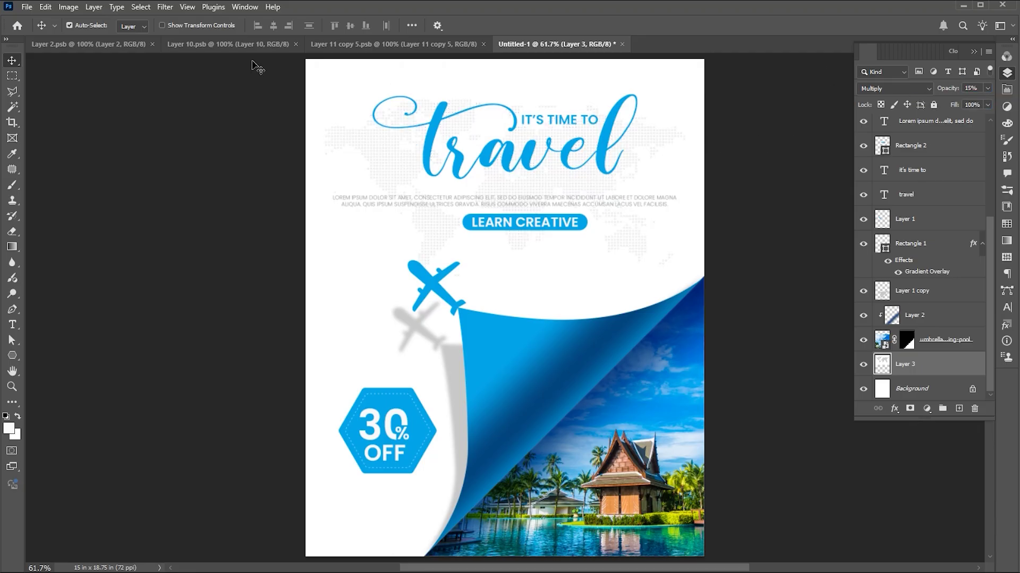
# - Bring the gray chevrons from Layer 11 copy 5.psb into the poster's upper-left corner and place a copy rotated 180° near the right edge above the curl
pyautogui.hotkey('ctrl', 'shift', 'Tab')
pyautogui.moveTo(513, 301); pyautogui.dragTo(328, 106)
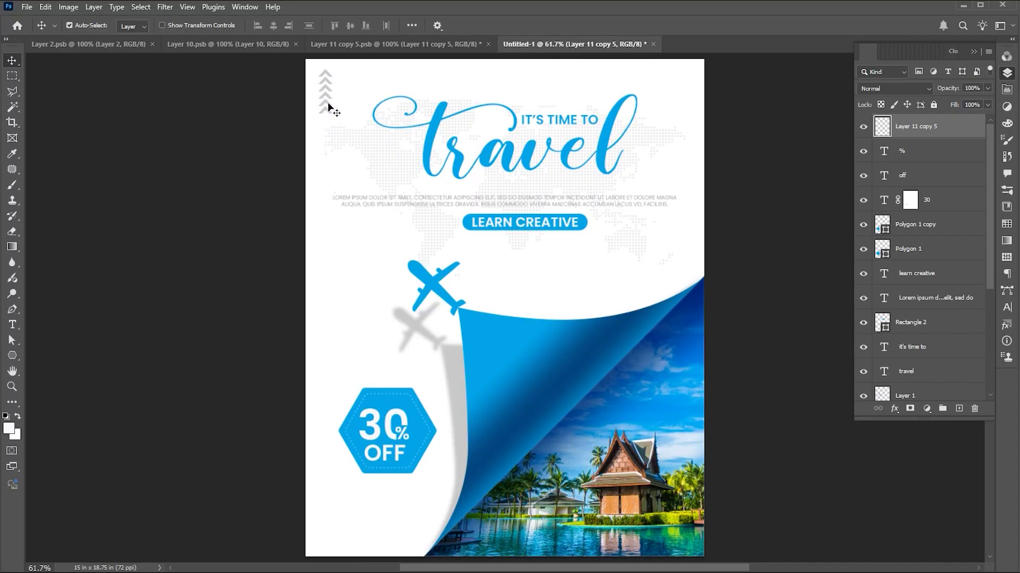
pyautogui.moveTo(338, 108); pyautogui.dragTo(615, 313)
pyautogui.hotkey('ctrl', 't')
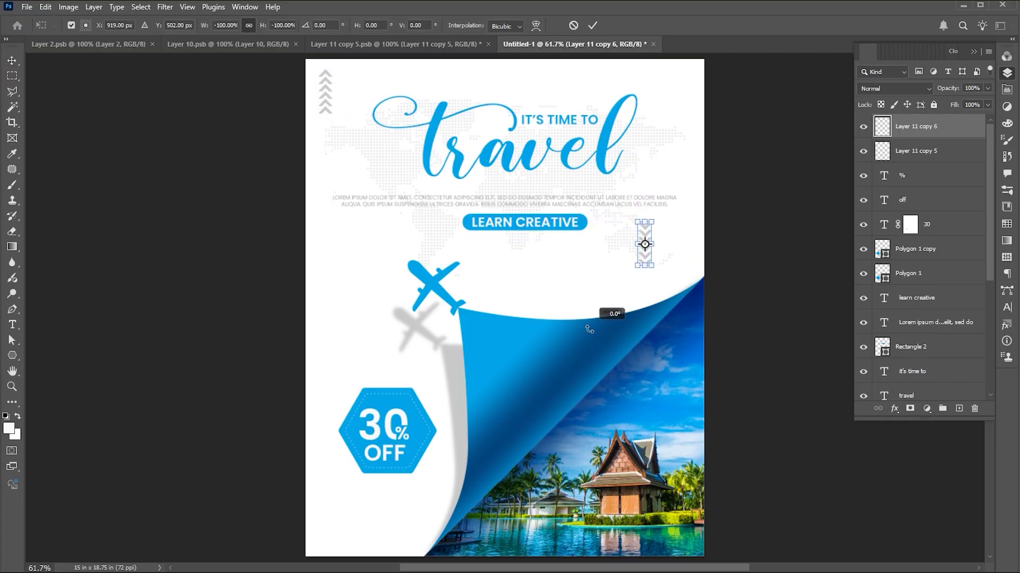
pyautogui.press('Return')
pyautogui.moveTo(646, 246); pyautogui.dragTo(687, 253)
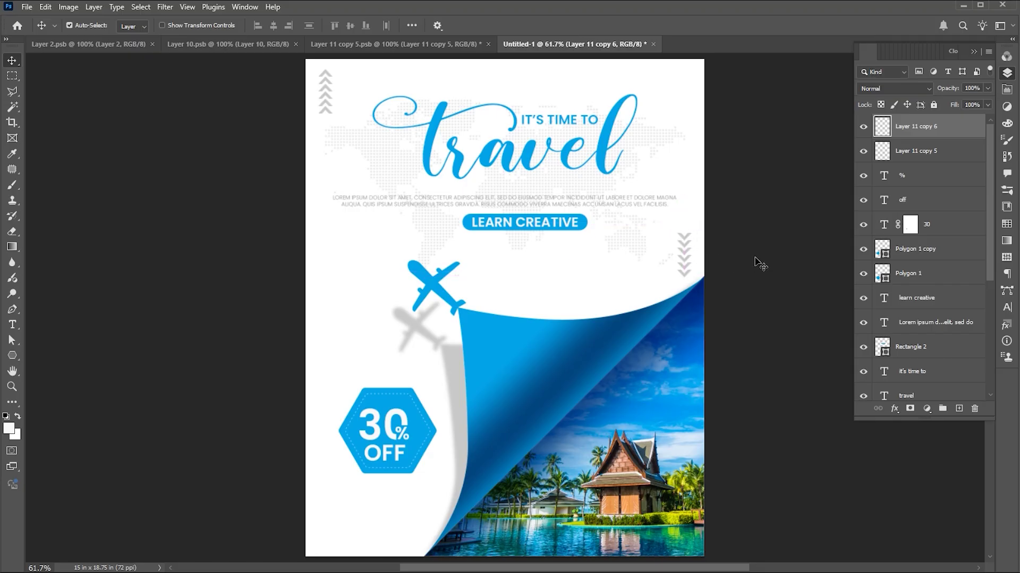
# - Duplicate the larger hexagon layer and fill the lower of the two with gray
pyautogui.click(408, 394)
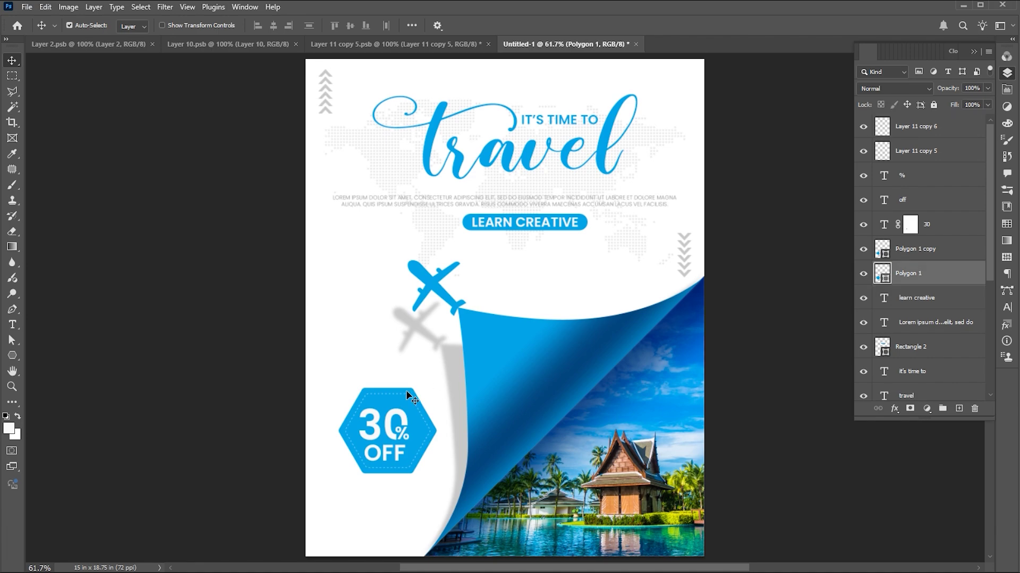
pyautogui.hotkey('ctrl', 'j')
pyautogui.click(926, 306)
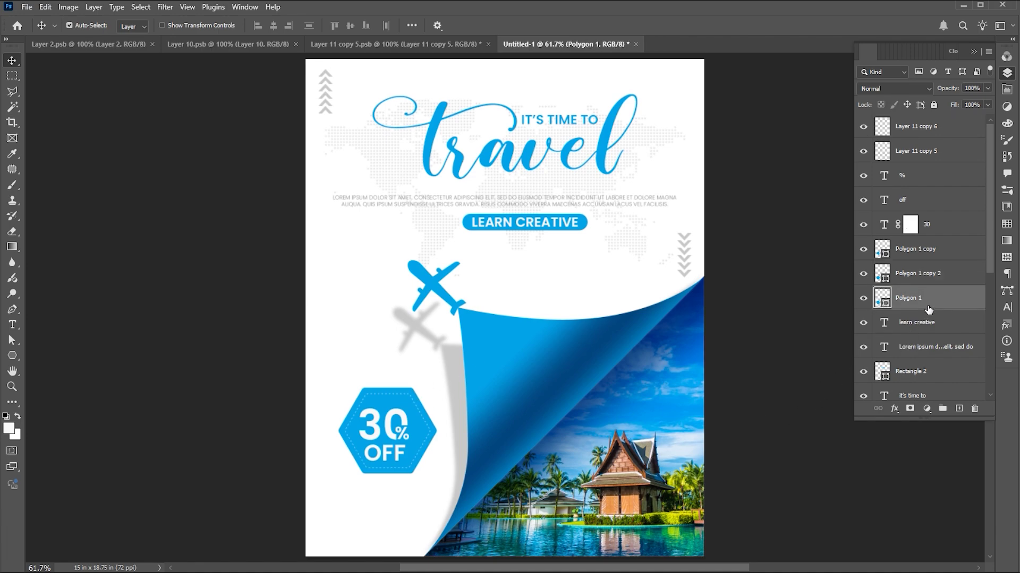
pyautogui.click(1006, 89)
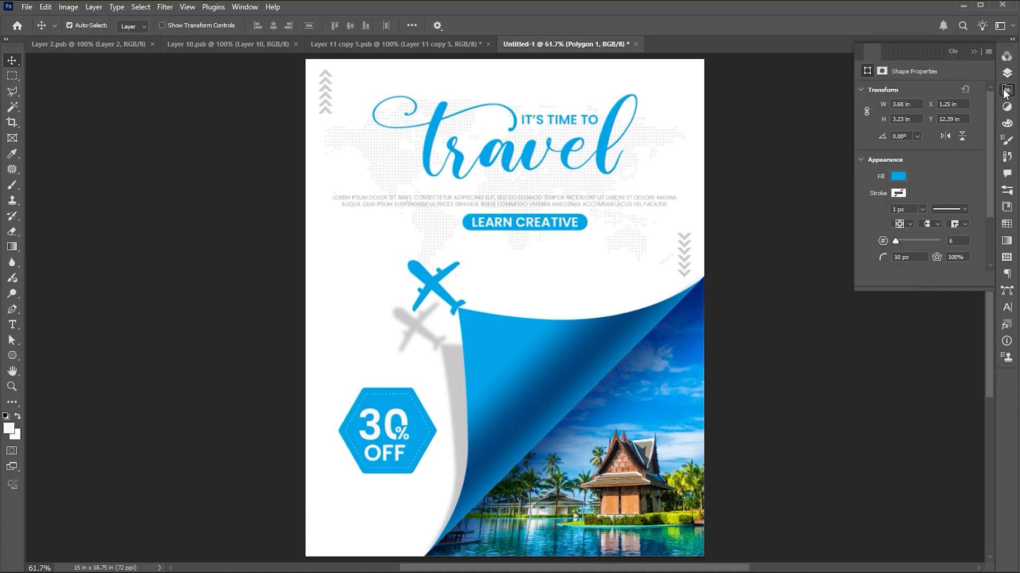
pyautogui.click(898, 177)
pyautogui.click(868, 240)
pyautogui.click(957, 167)
pyautogui.click(973, 51)
# - Squash the gray hexagon vertically and skew it left so it extends behind the badge as a cast shadow
pyautogui.hotkey('ctrl', 't')
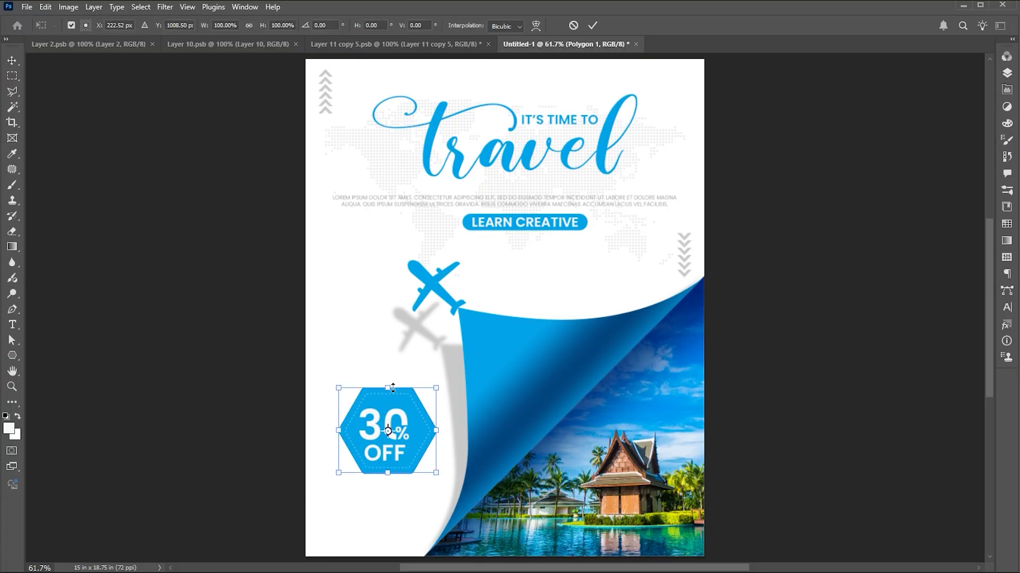
pyautogui.moveTo(388, 389); pyautogui.dragTo(303, 421)
pyautogui.press('Return')
# - Convert the gray hexagon shadow to a smart object and apply a Gaussian Blur with a radius of 7.6 pixels
pyautogui.click(162, 8)
pyautogui.moveTo(223, 147)
pyautogui.click(355, 194)
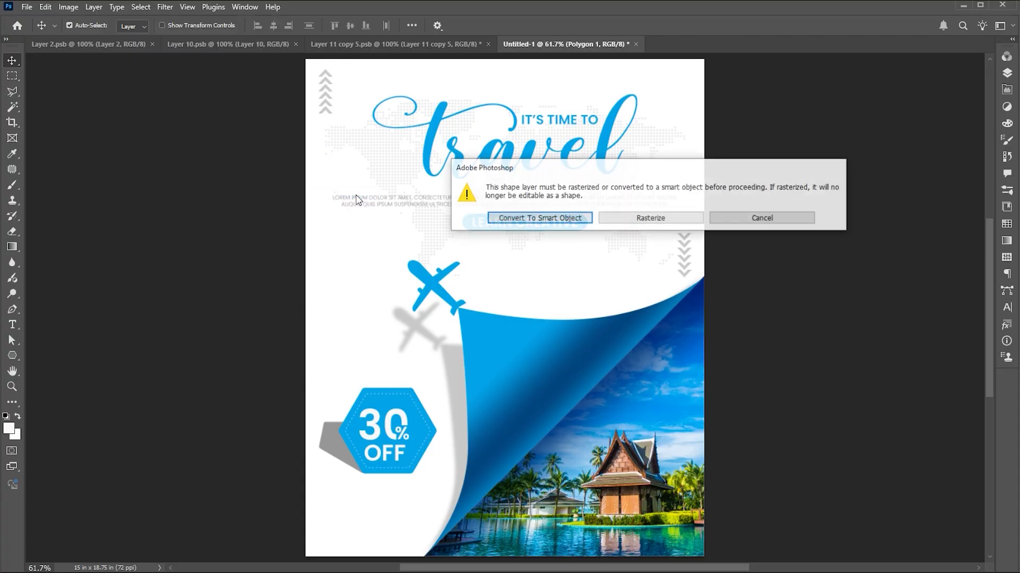
pyautogui.click(551, 217)
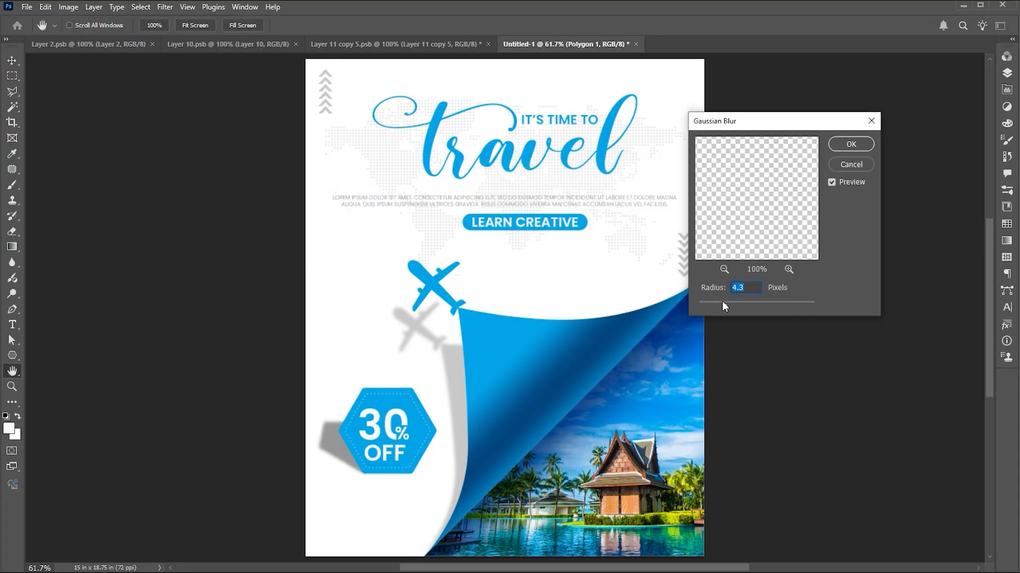
pyautogui.moveTo(737, 308); pyautogui.dragTo(738, 308)
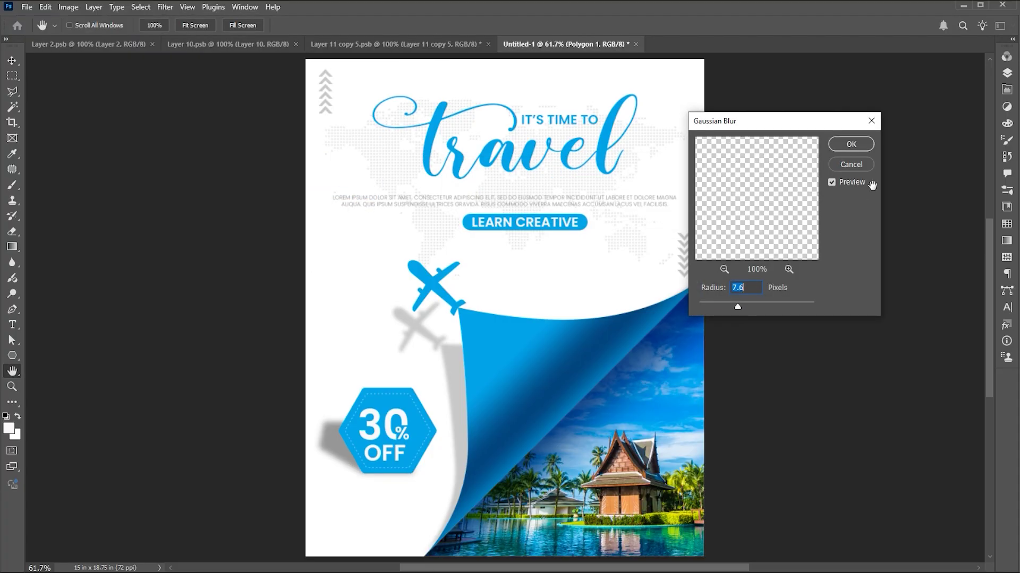
pyautogui.click(851, 143)
# - Distort the blurred hexagon shadow by shifting its left corners and lower-right corner slightly to refine the cast angle behind the badge
pyautogui.hotkey('ctrl', 't')
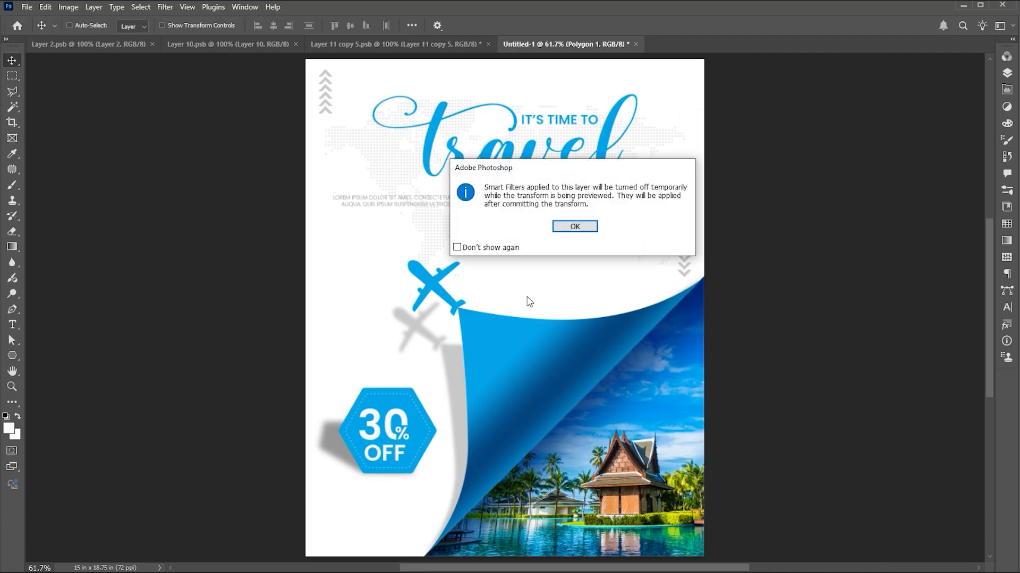
pyautogui.click(528, 296)
pyautogui.moveTo(319, 472); pyautogui.dragTo(322, 476)
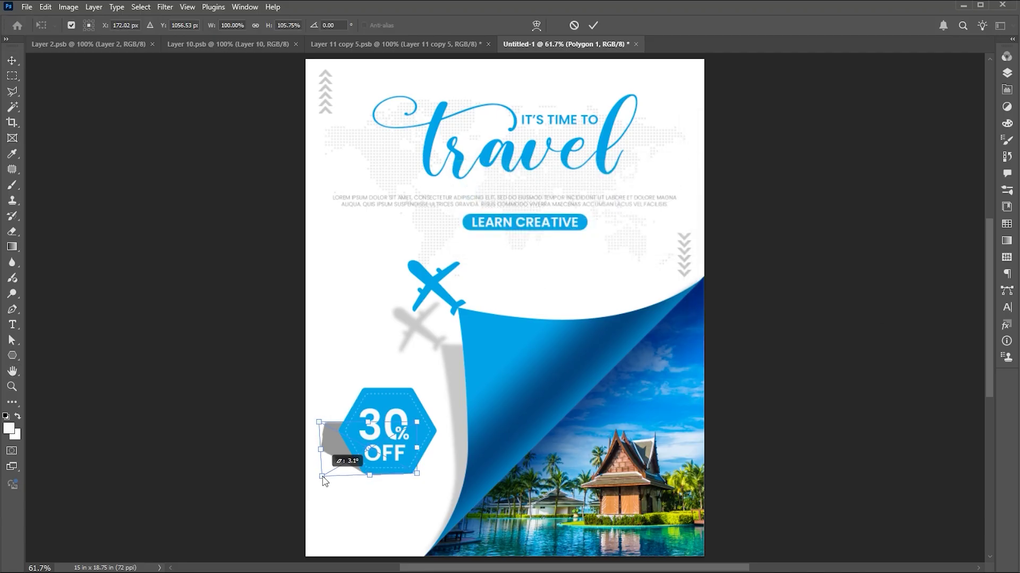
pyautogui.moveTo(418, 474); pyautogui.dragTo(416, 471)
pyautogui.moveTo(318, 424); pyautogui.dragTo(317, 428)
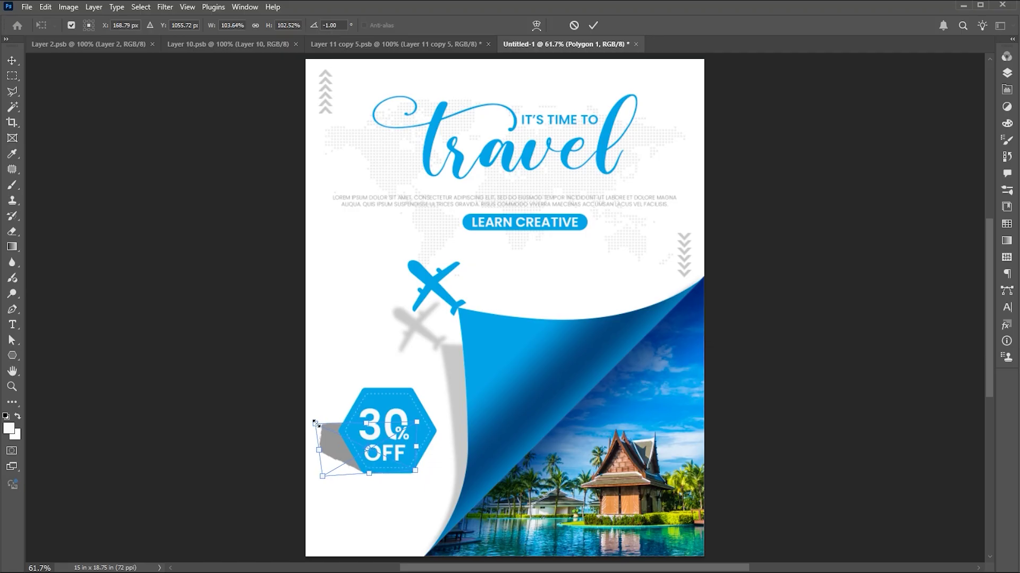
pyautogui.press('Return')
# - Add a layer mask to the Polygon 1 shadow and paint its outer end with a soft black brush to fade it out
pyautogui.click(1006, 73)
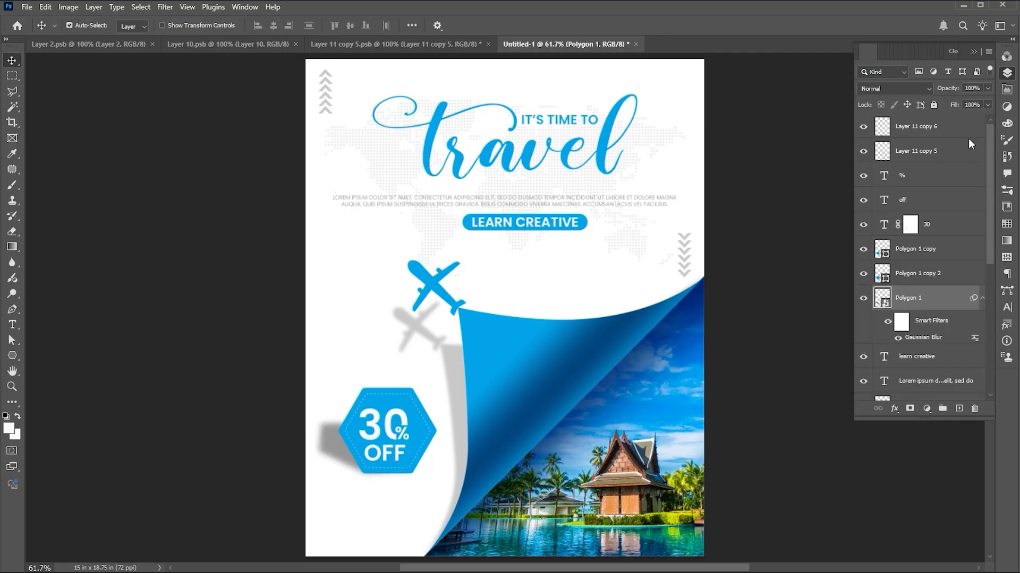
pyautogui.click(909, 409)
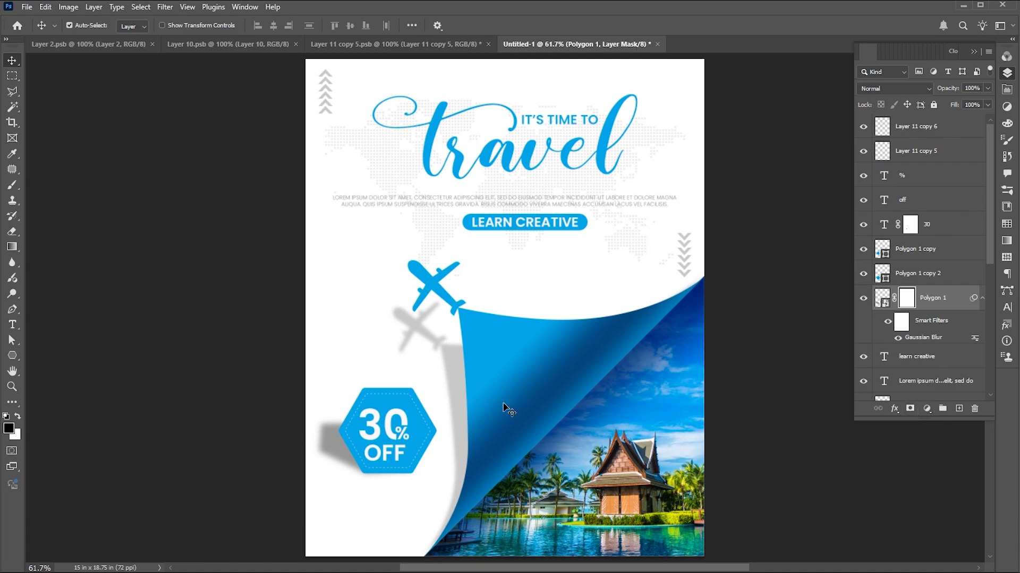
pyautogui.press('d')
pyautogui.press('b')
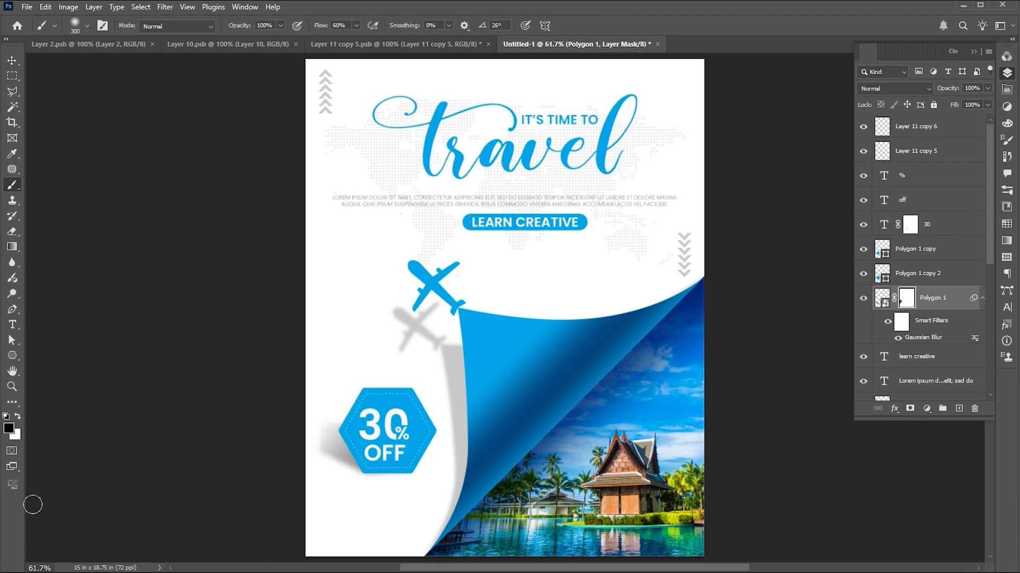
pyautogui.press('v')
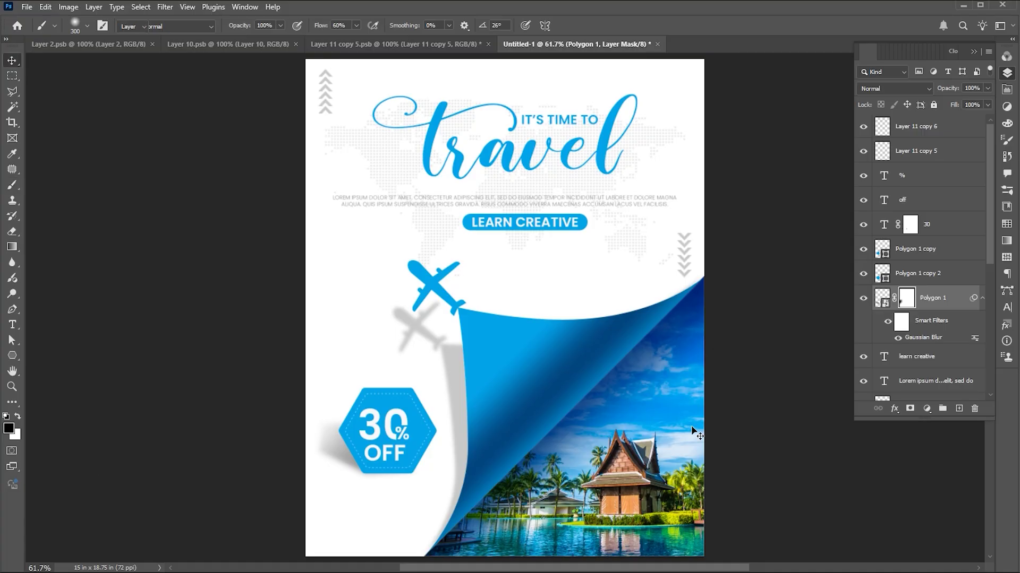
pyautogui.click(769, 450)
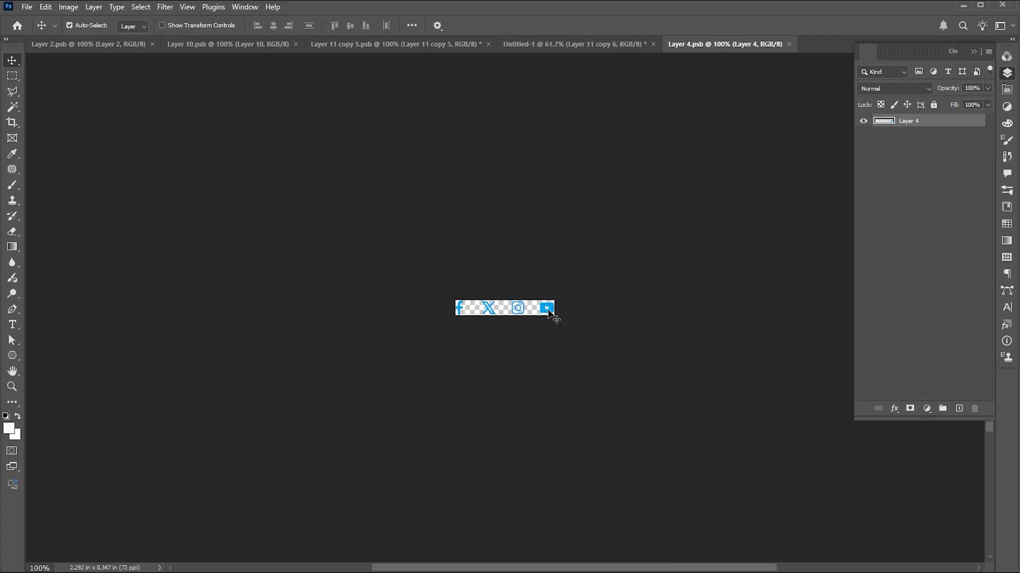
# - Bring the blue social media icon row from Layer 4.psb into the poster's lower-left corner, below the badge
pyautogui.moveTo(552, 312); pyautogui.dragTo(398, 538)
pyautogui.click(764, 463)
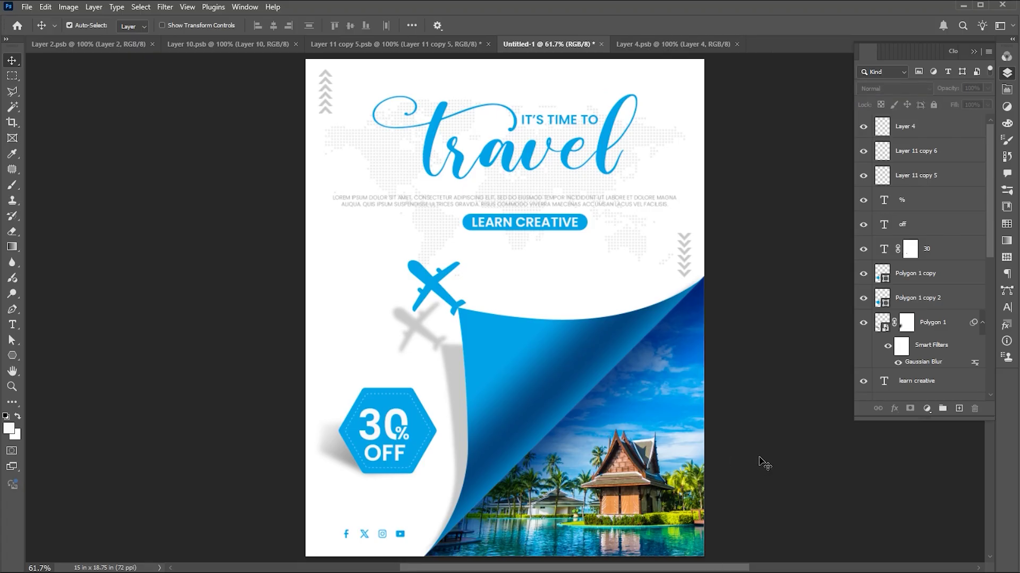